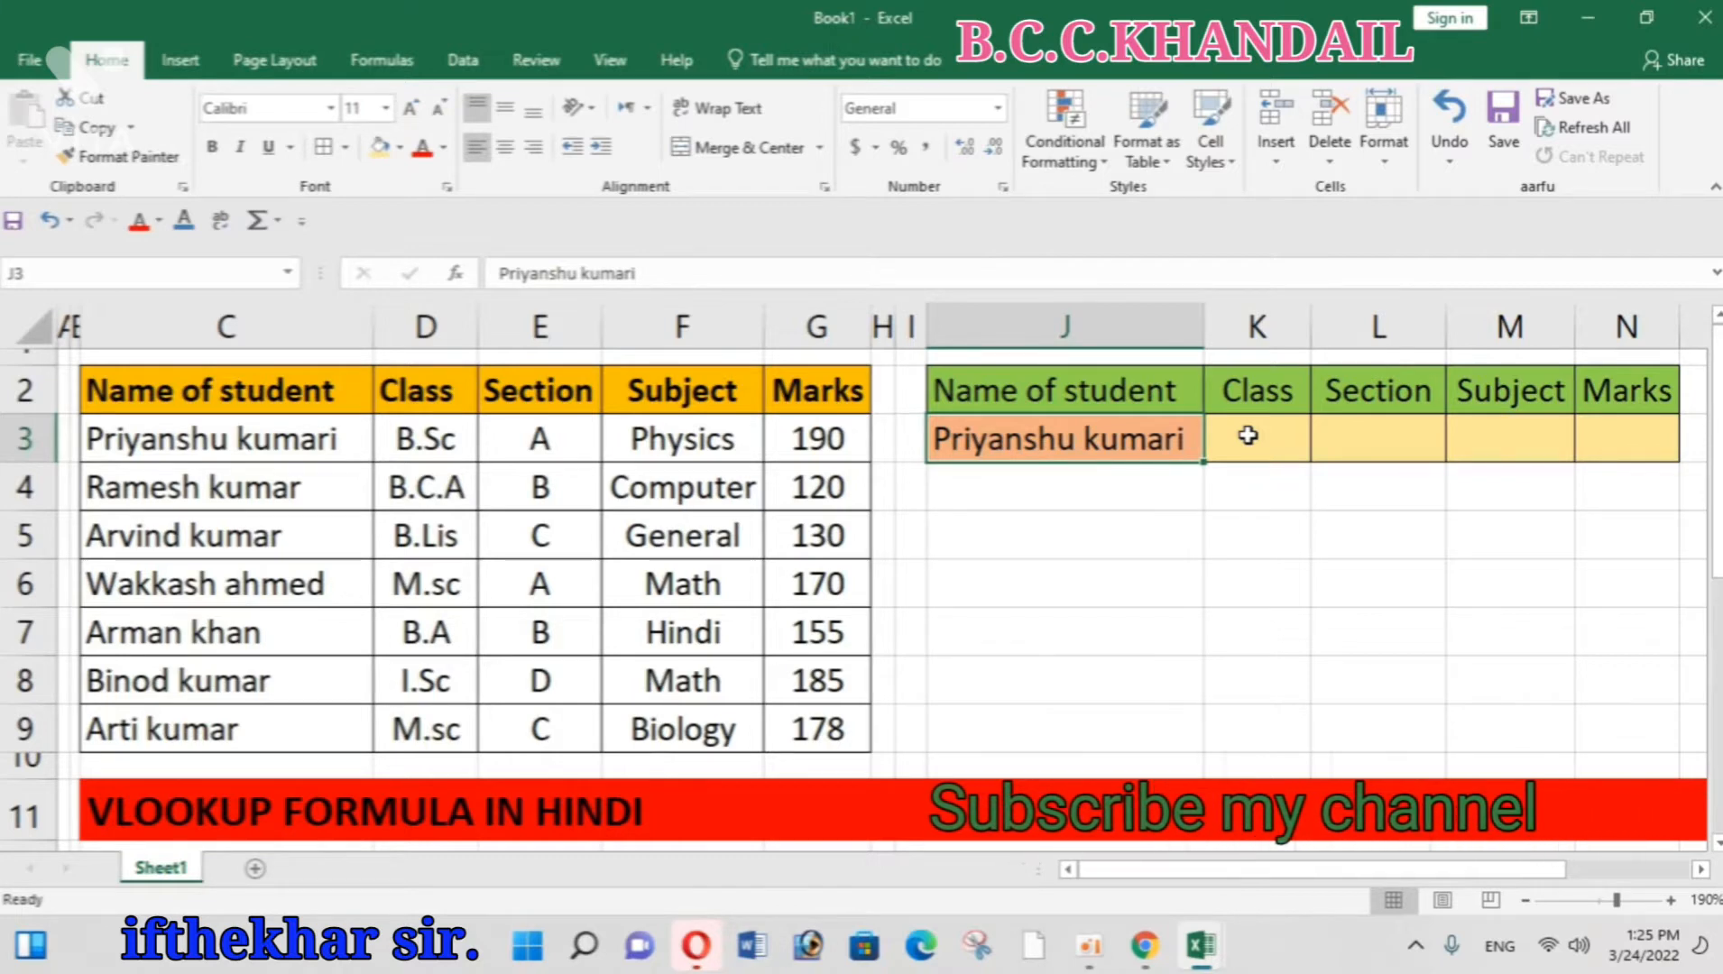
- Enter =VLOOKUP(J3,C3:G9,2,FALSE) in cell K3 to look up the student's class with an exact match
click(1248, 435)
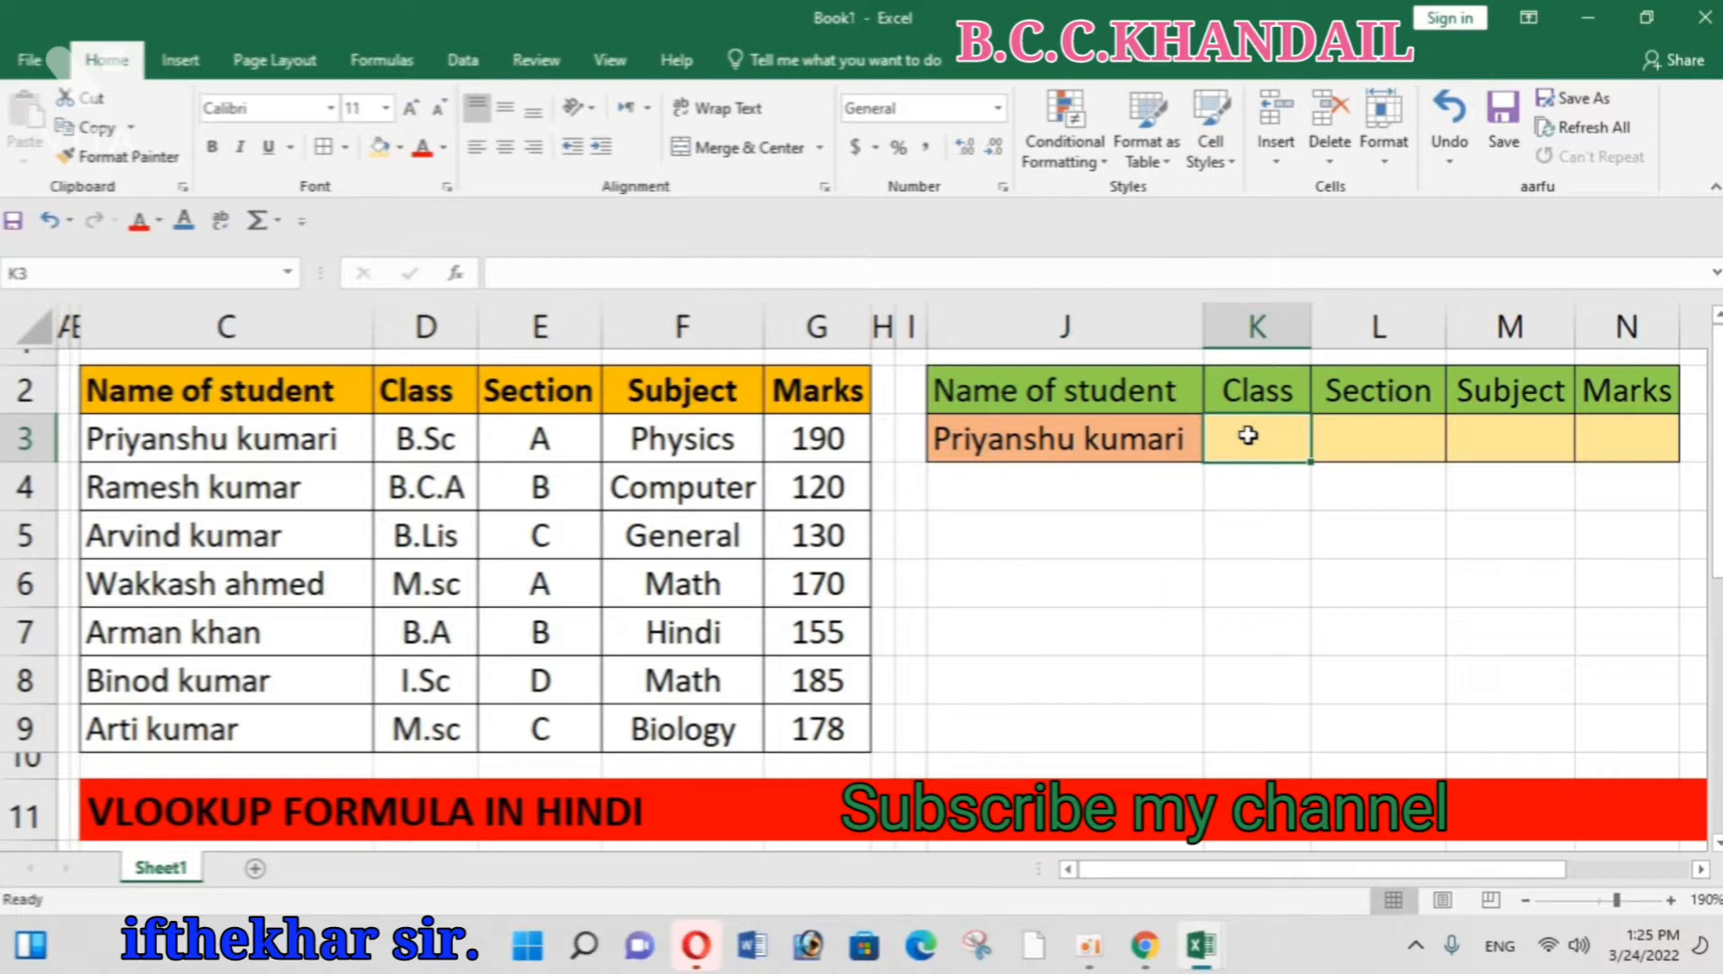
text(=)
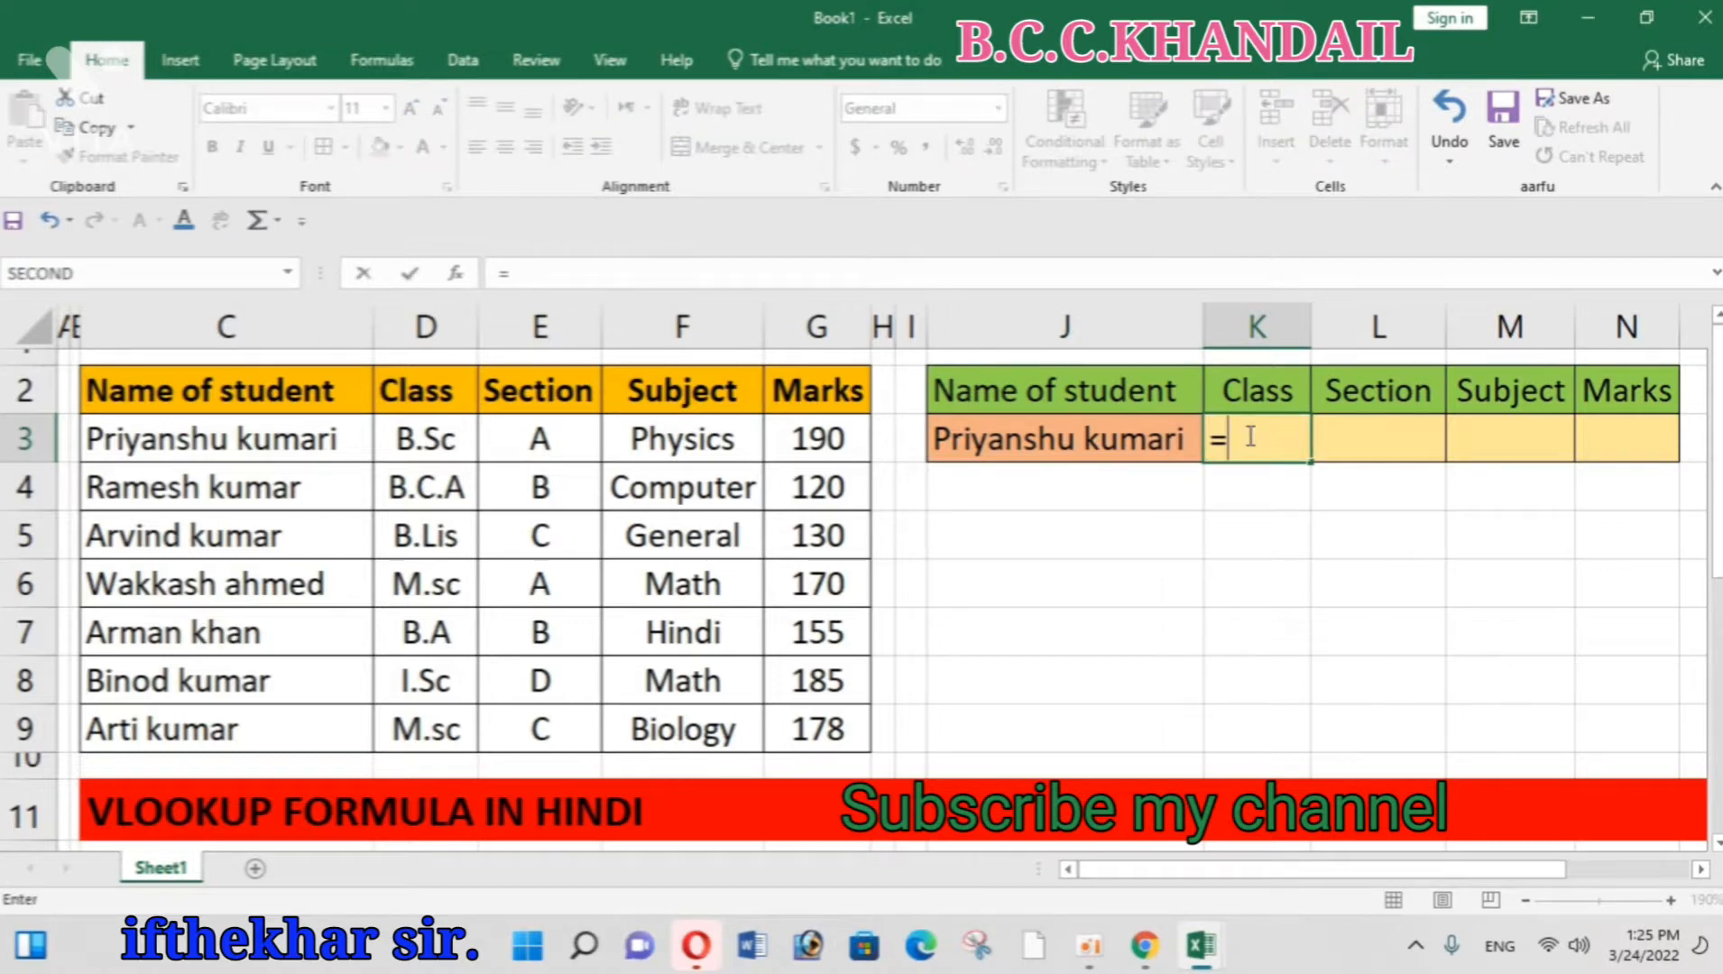
text(V)
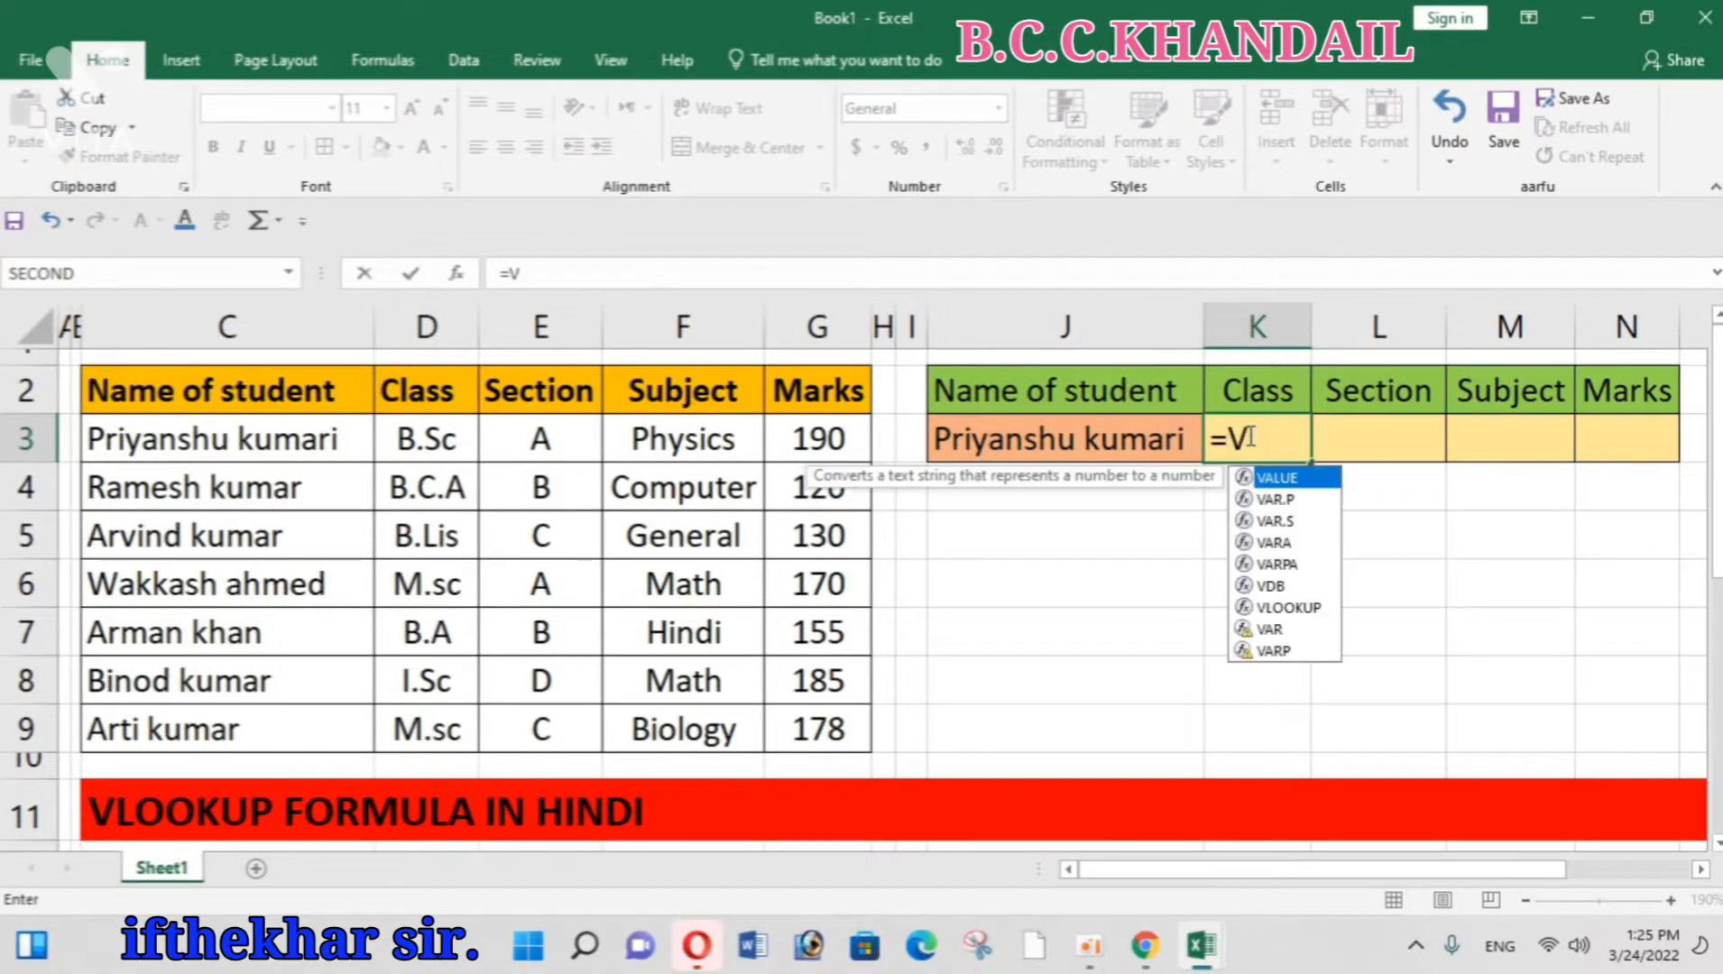
text(L)
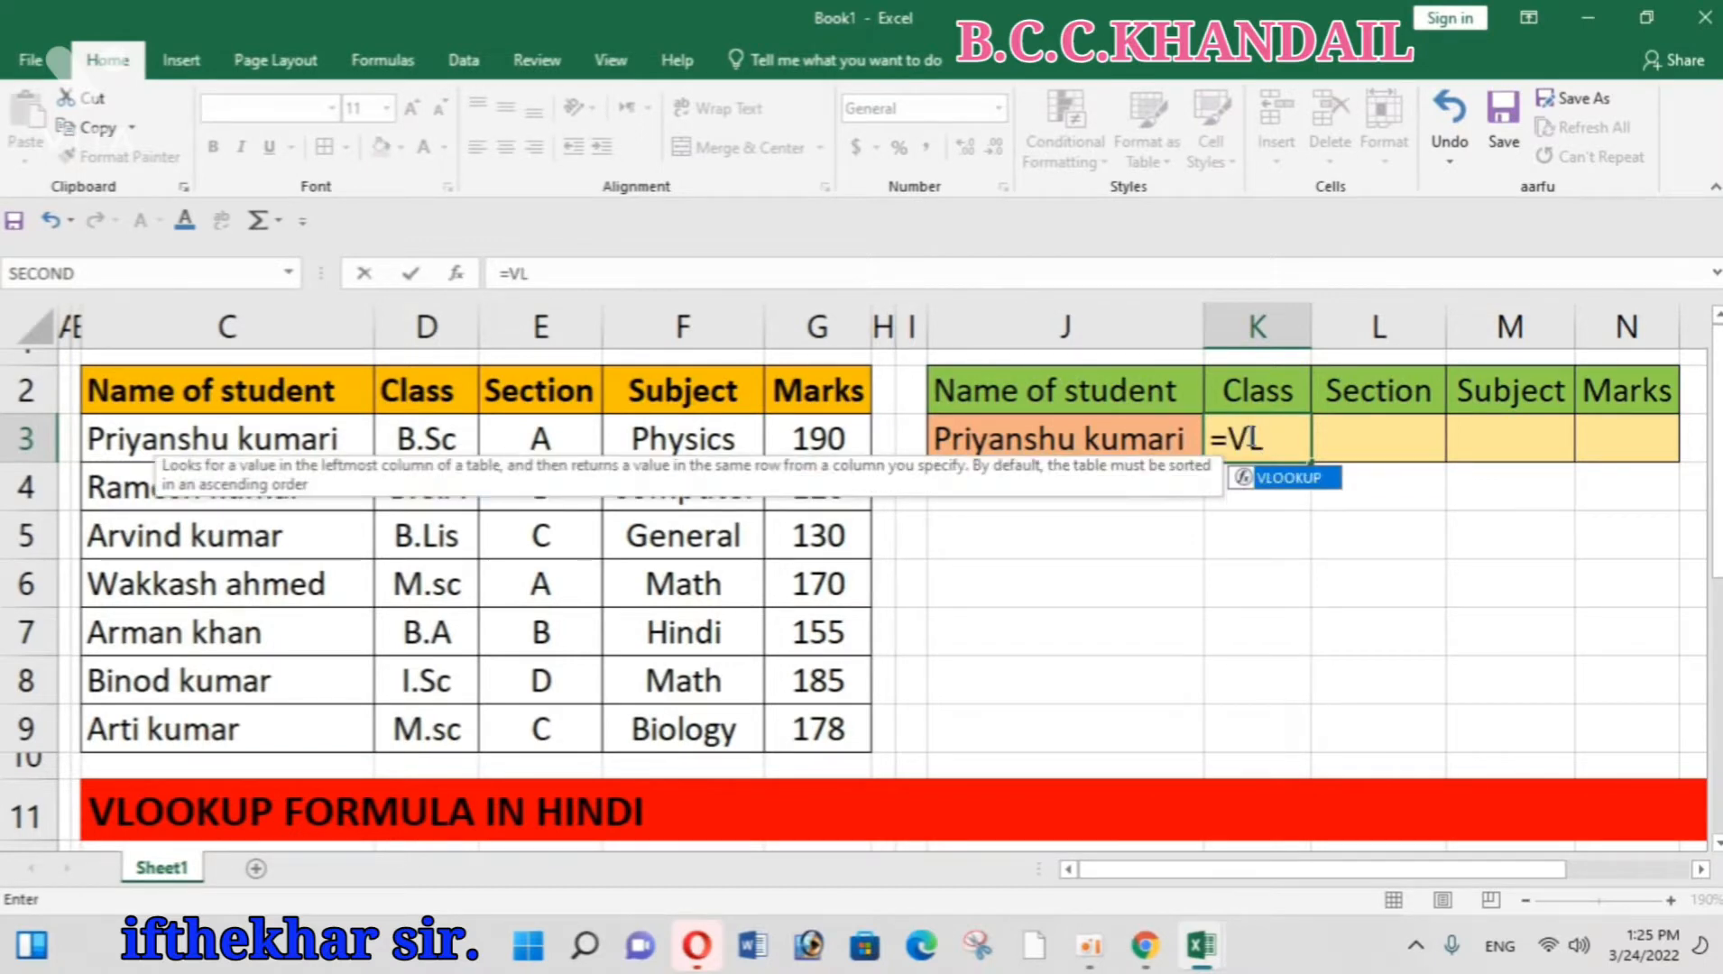
text(OOK)
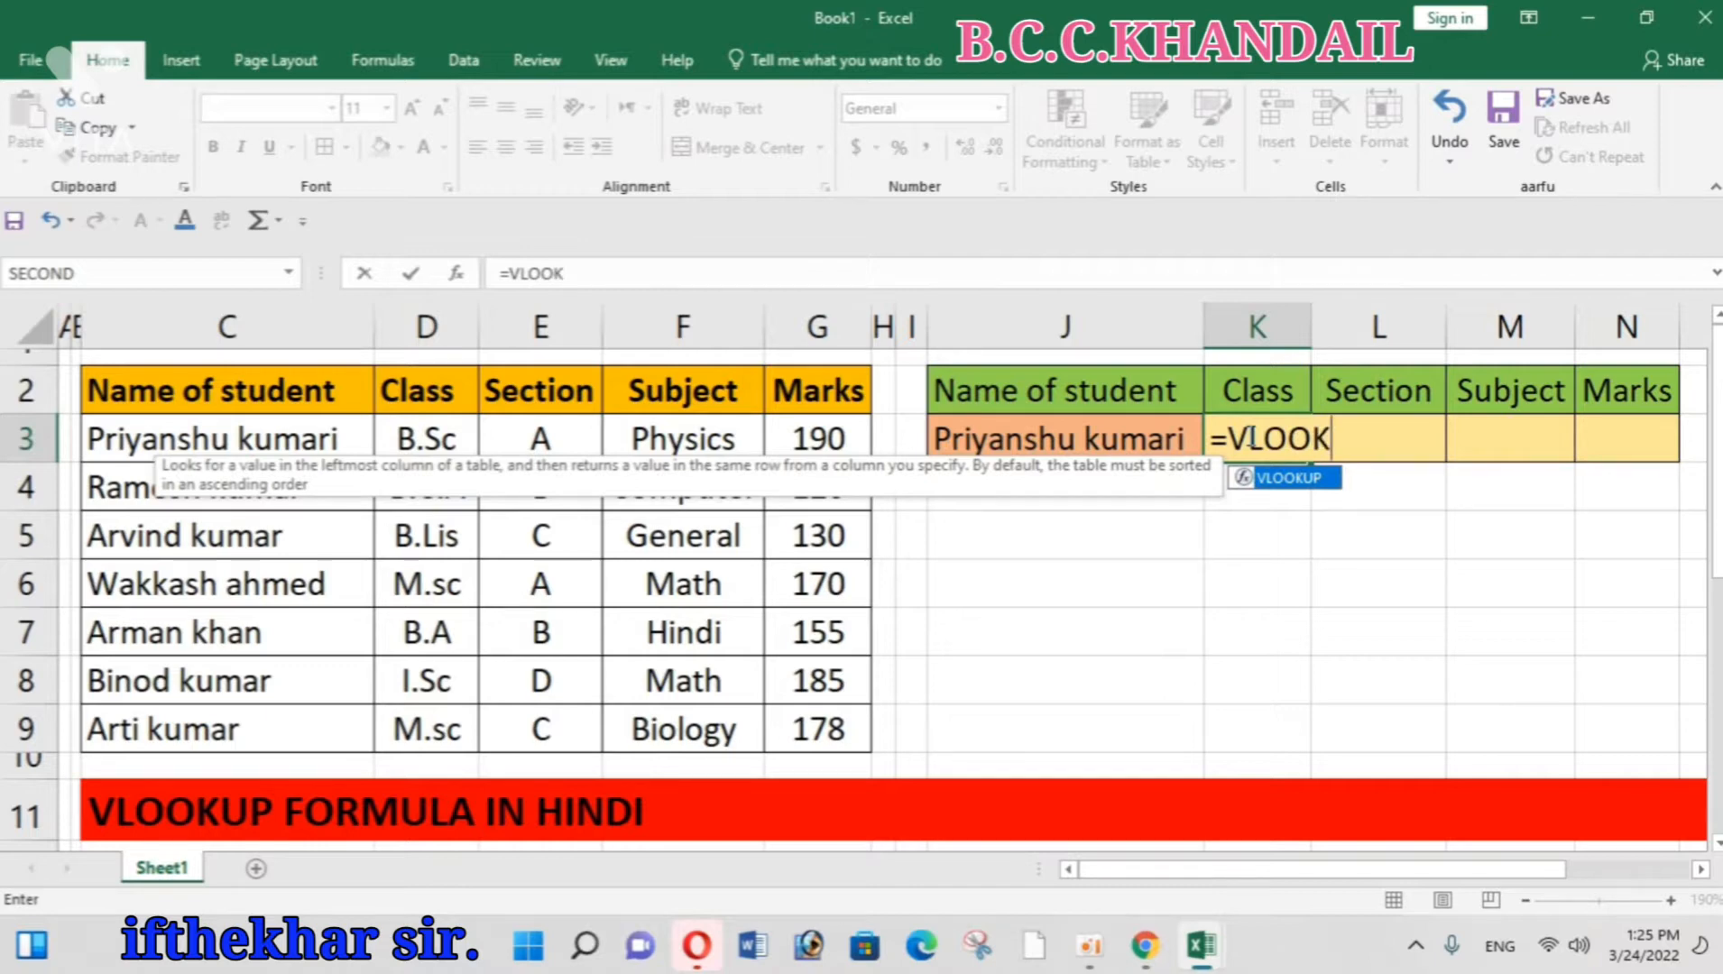
text(UP)
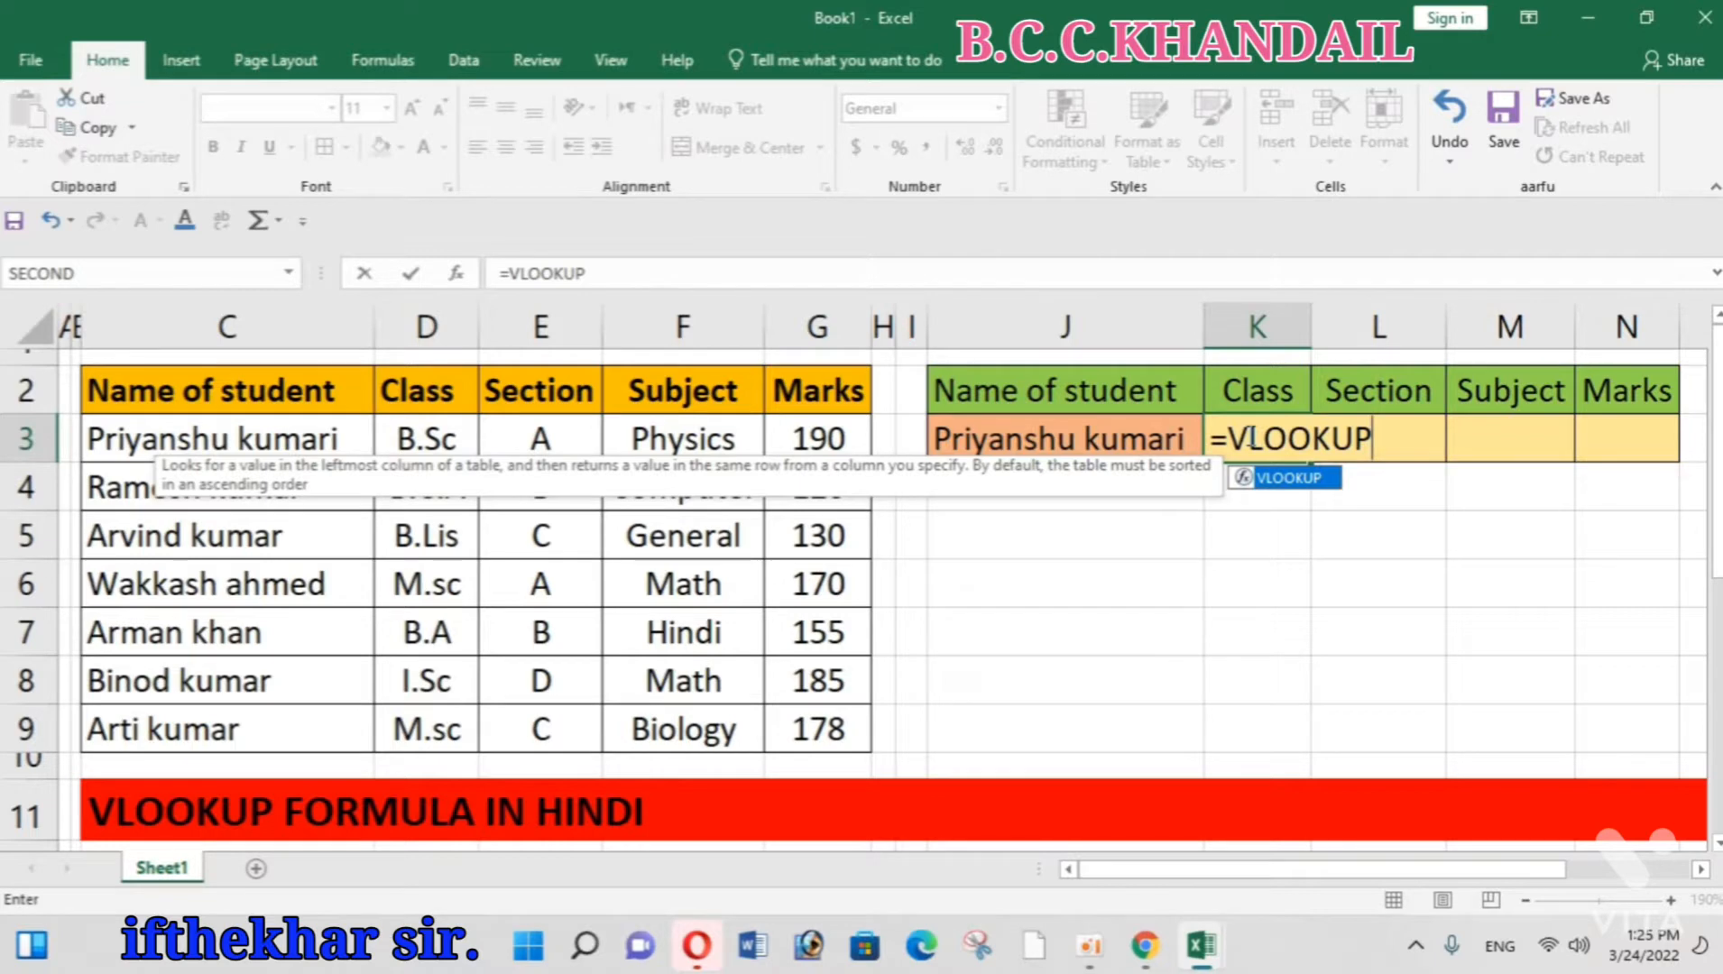
text(()
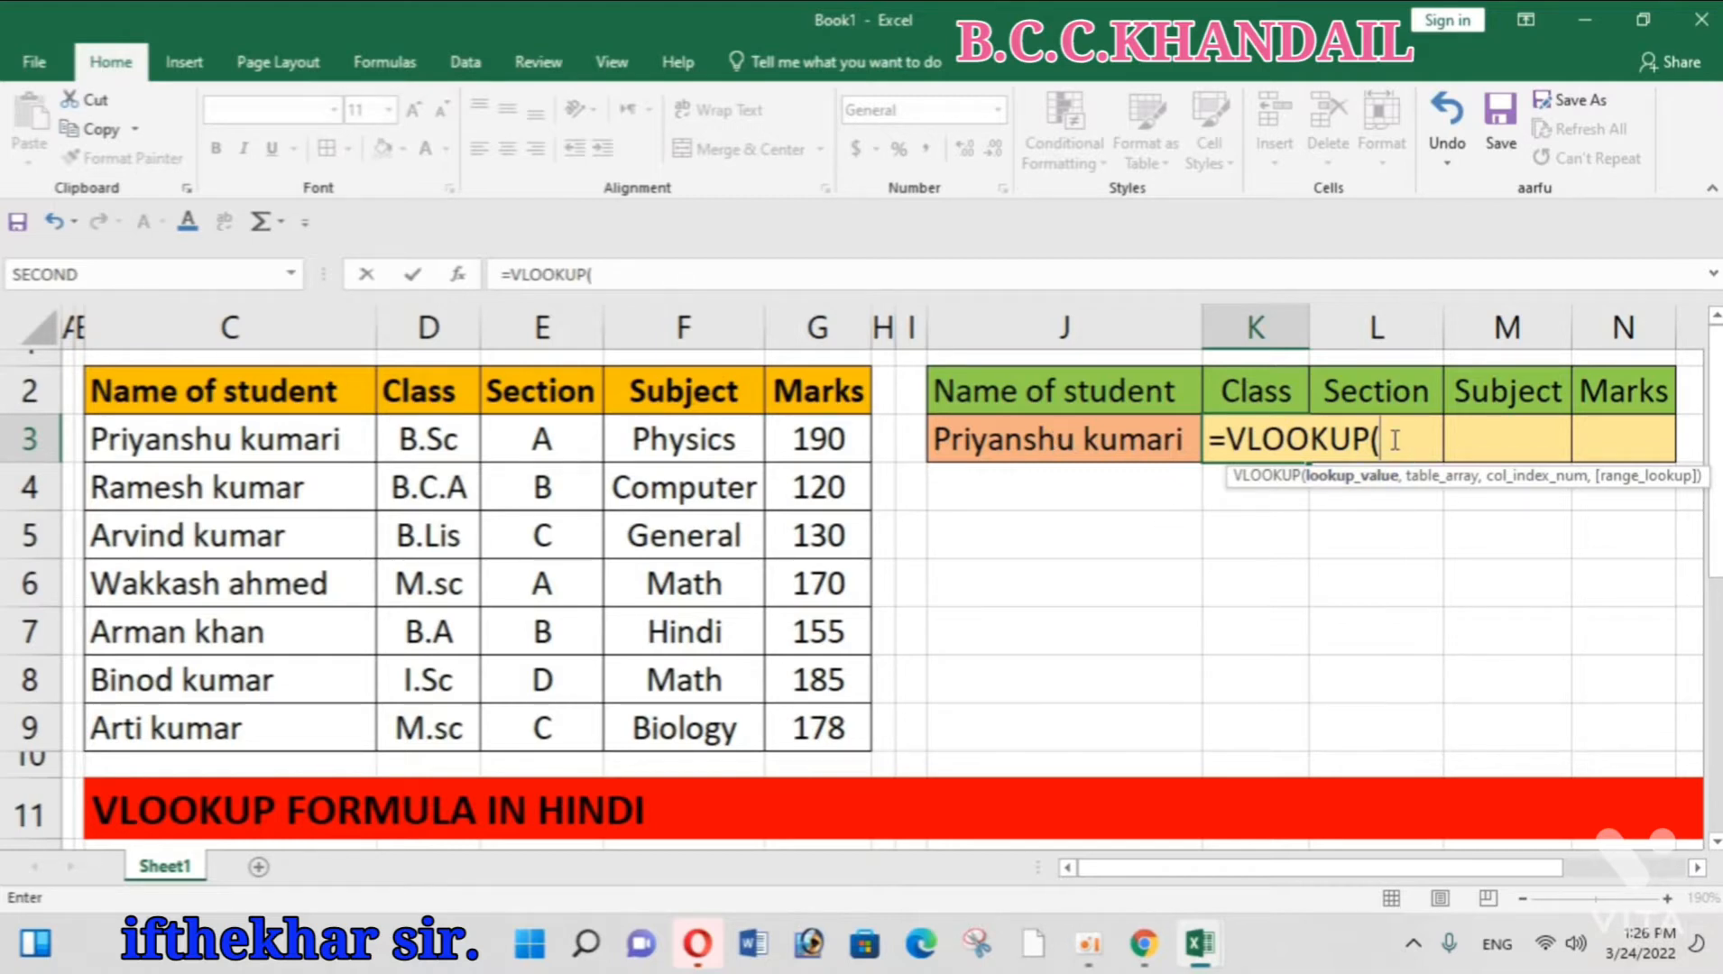
click(1045, 442)
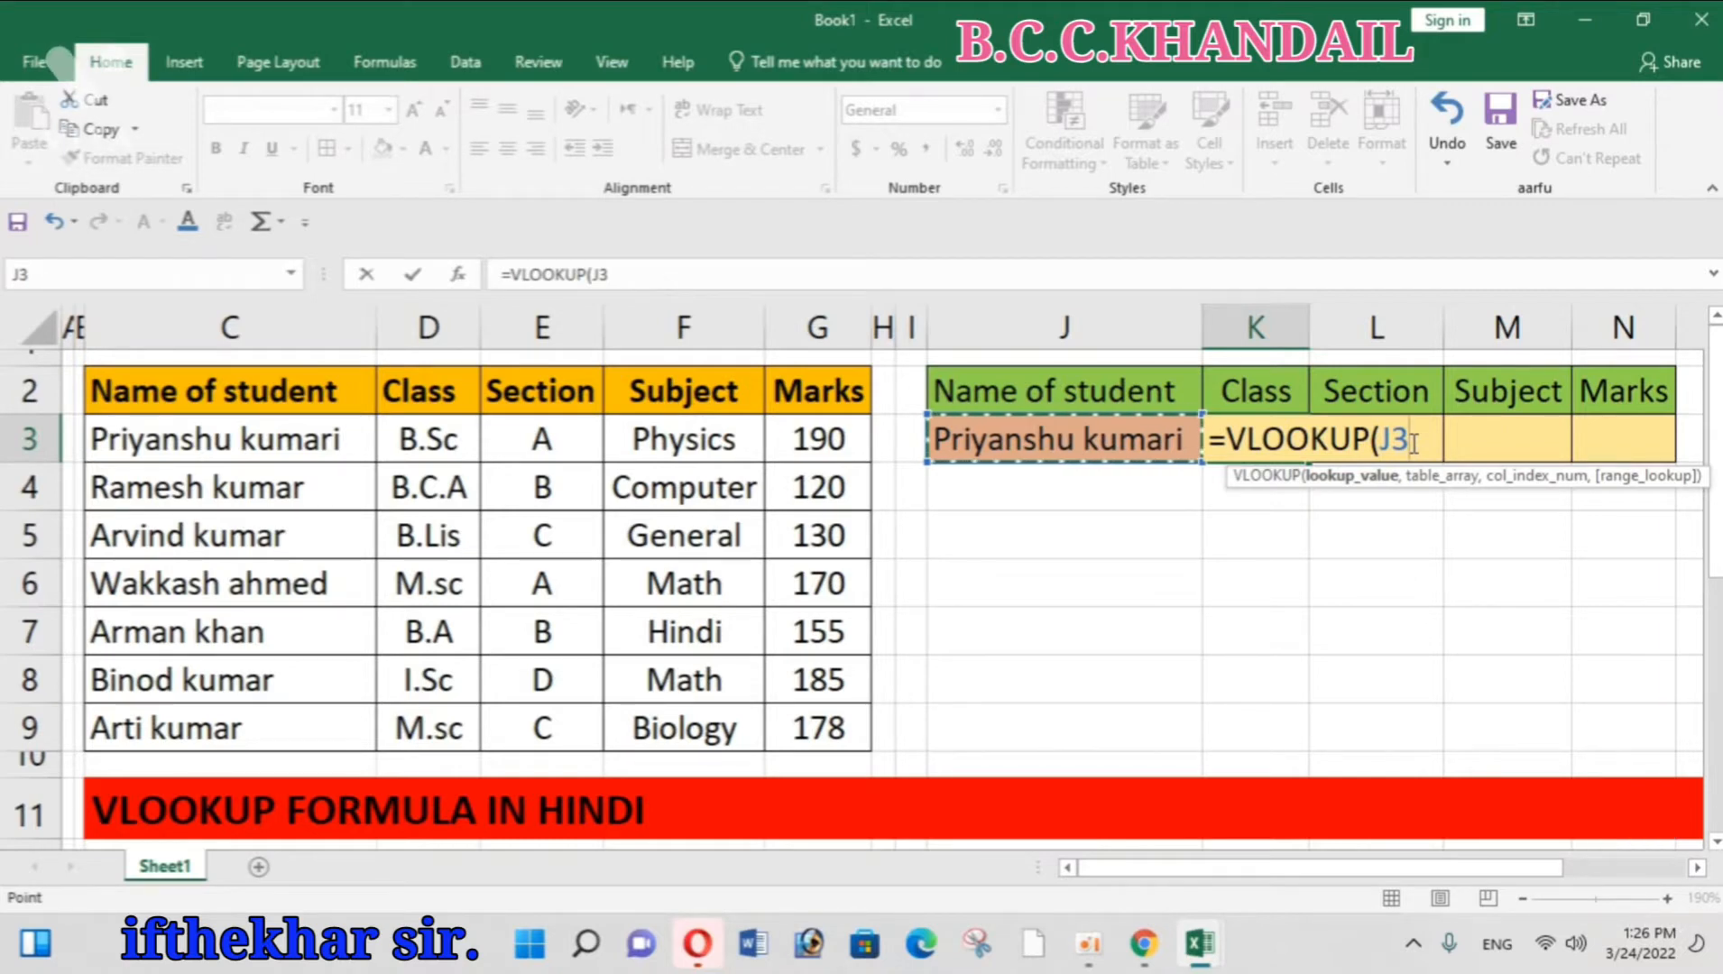
text(,)
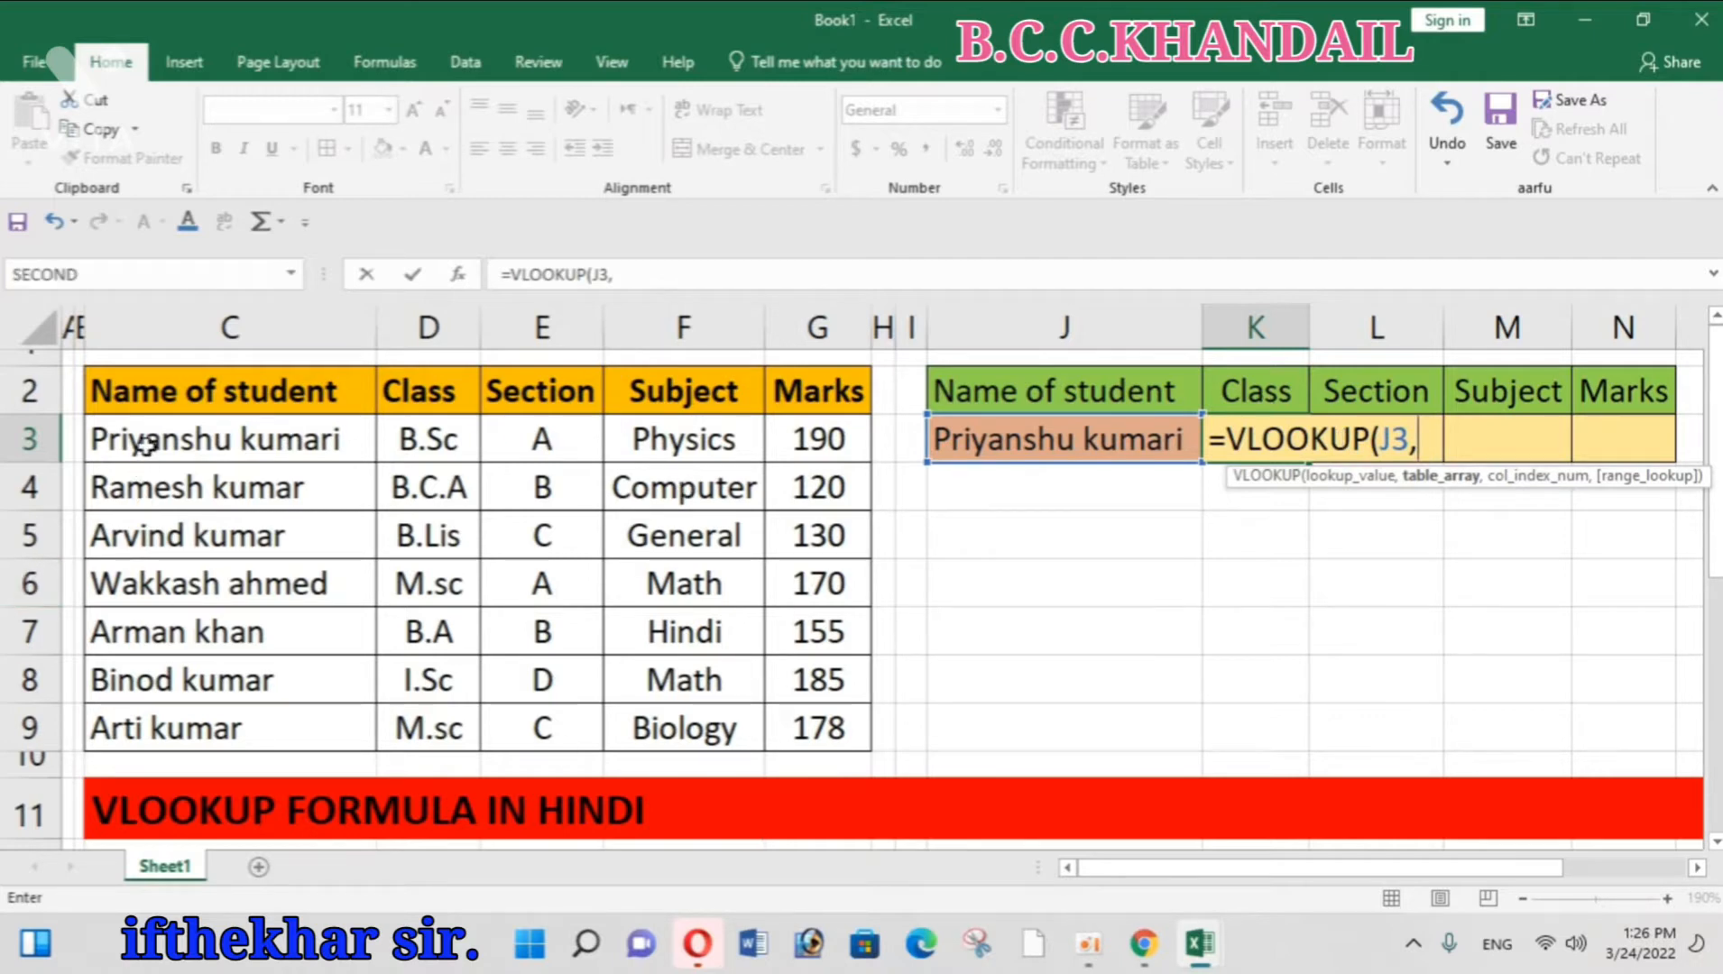
drag(149, 436, 772, 714)
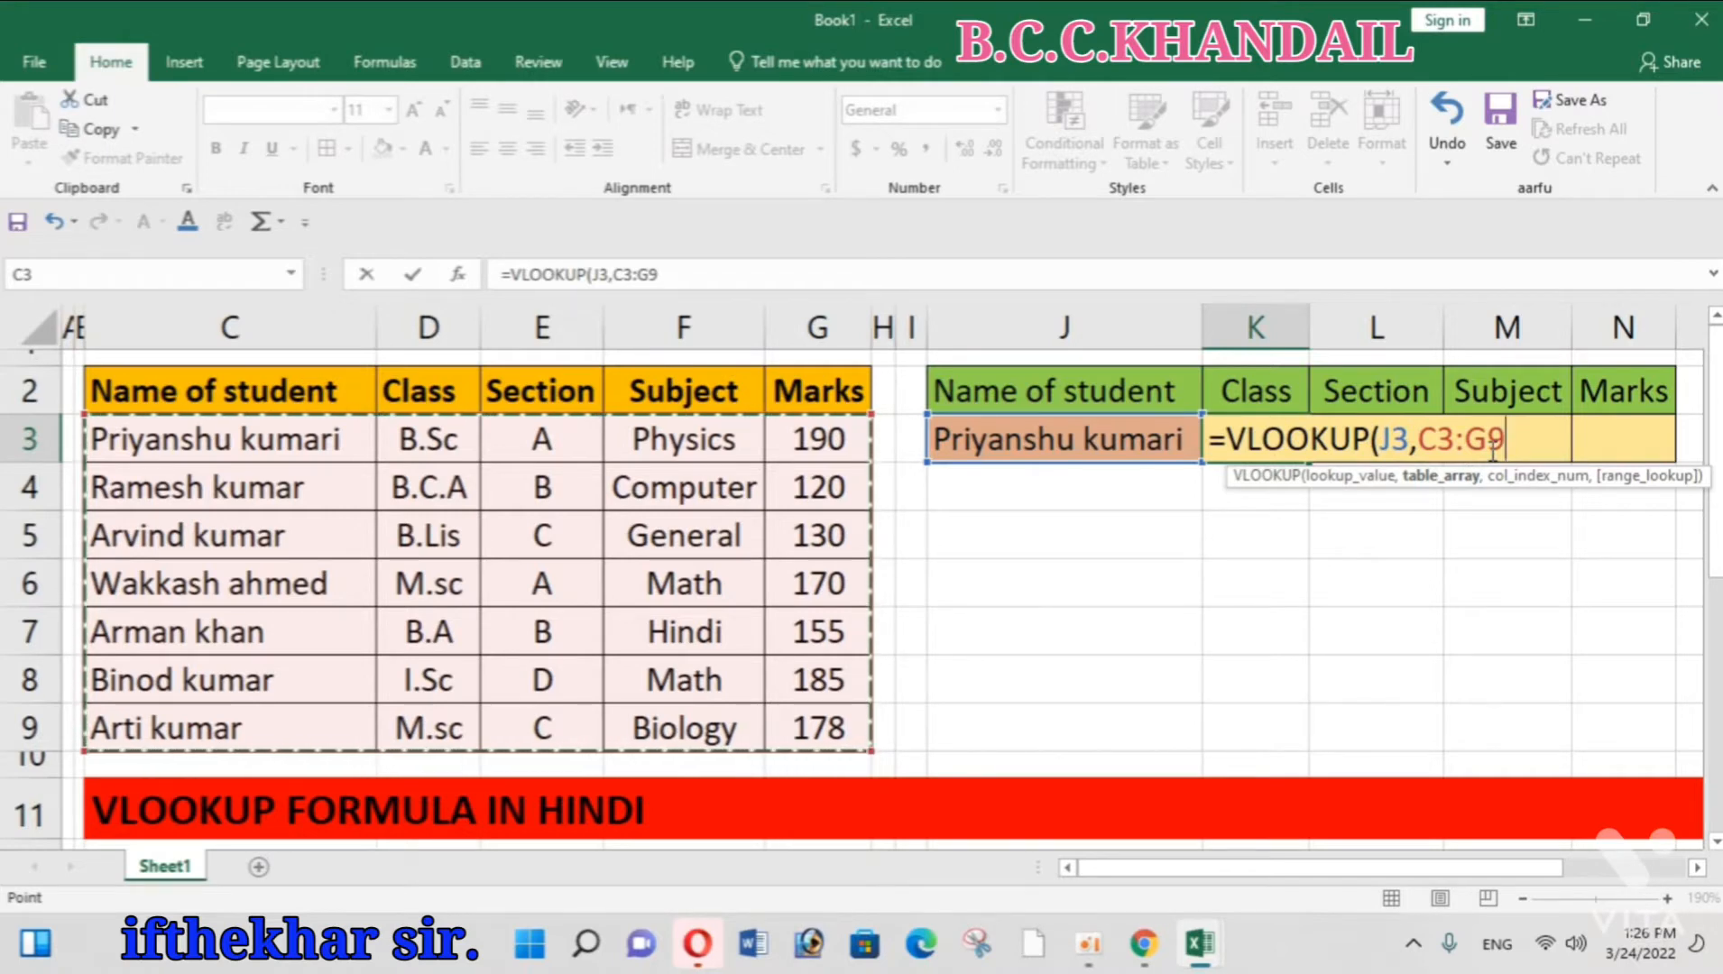
text(,)
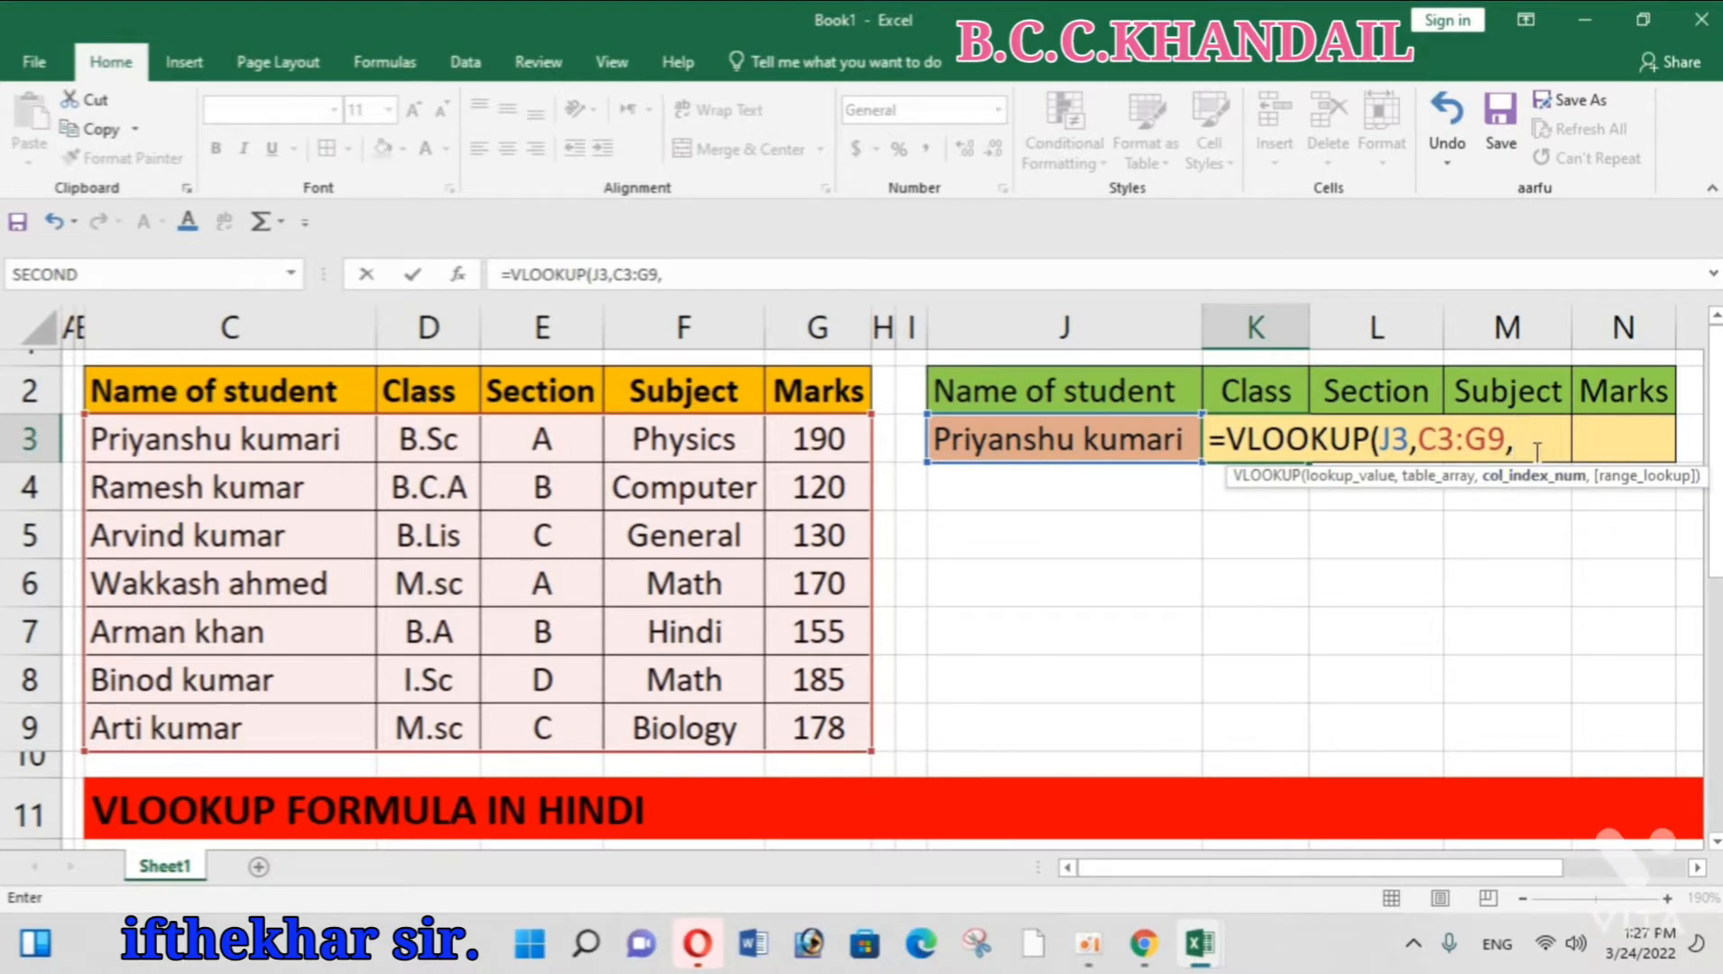
text(2,)
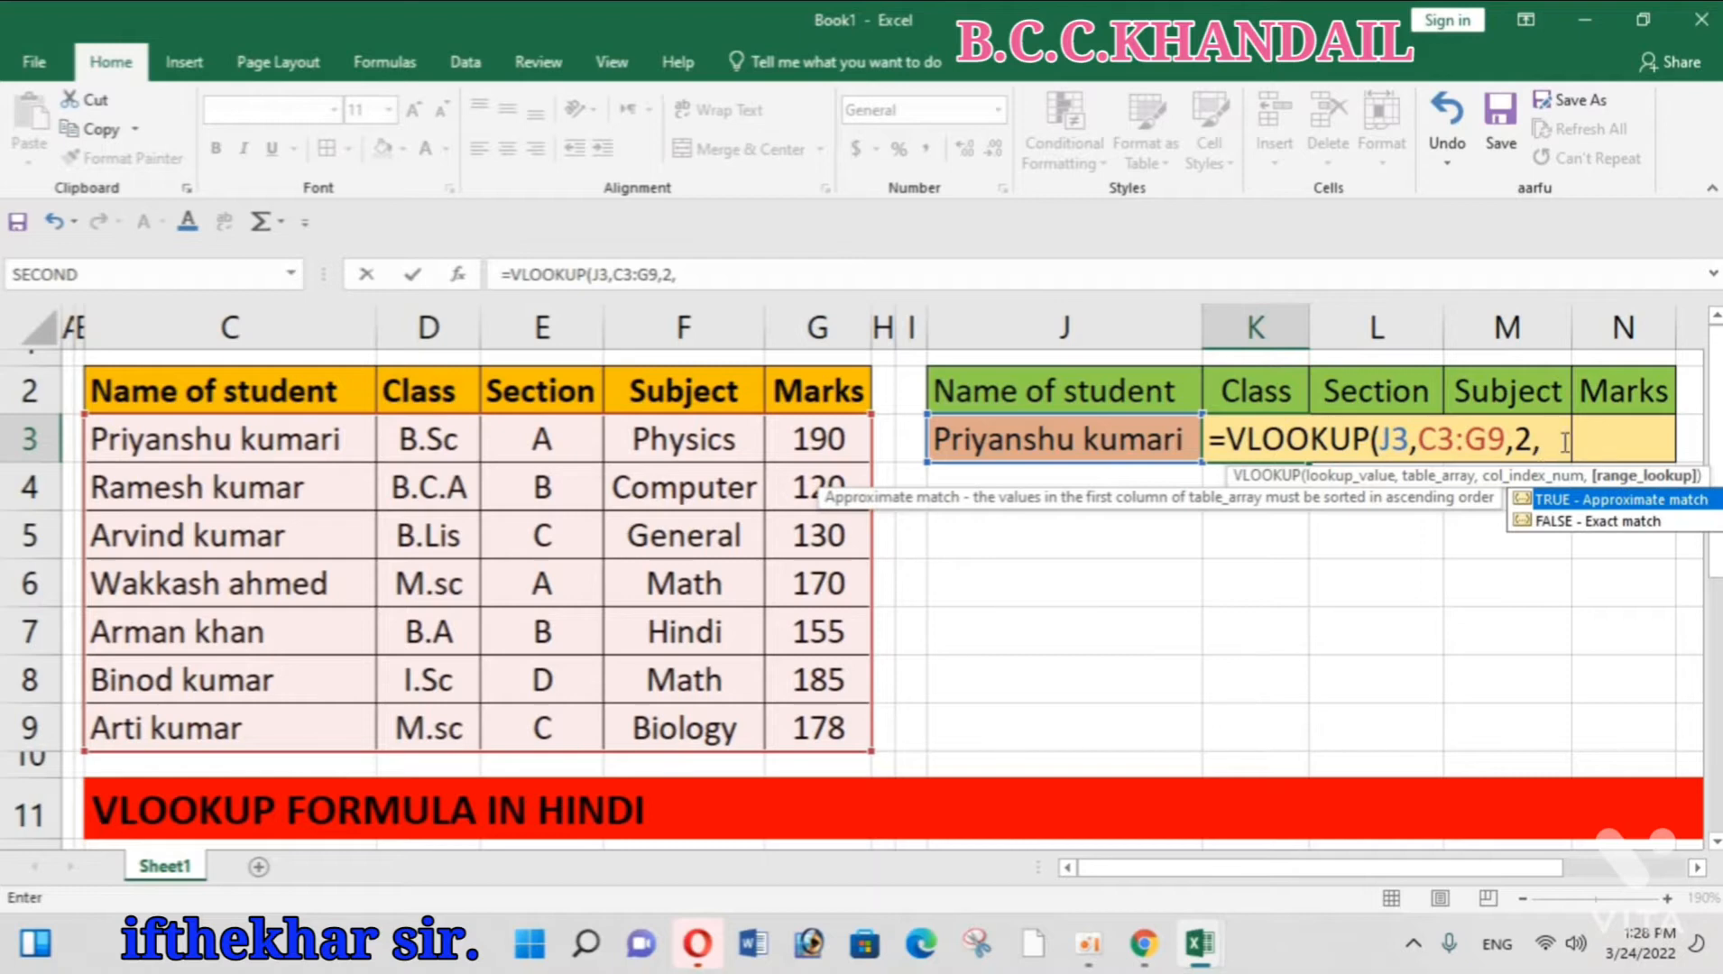
text(FALSE)
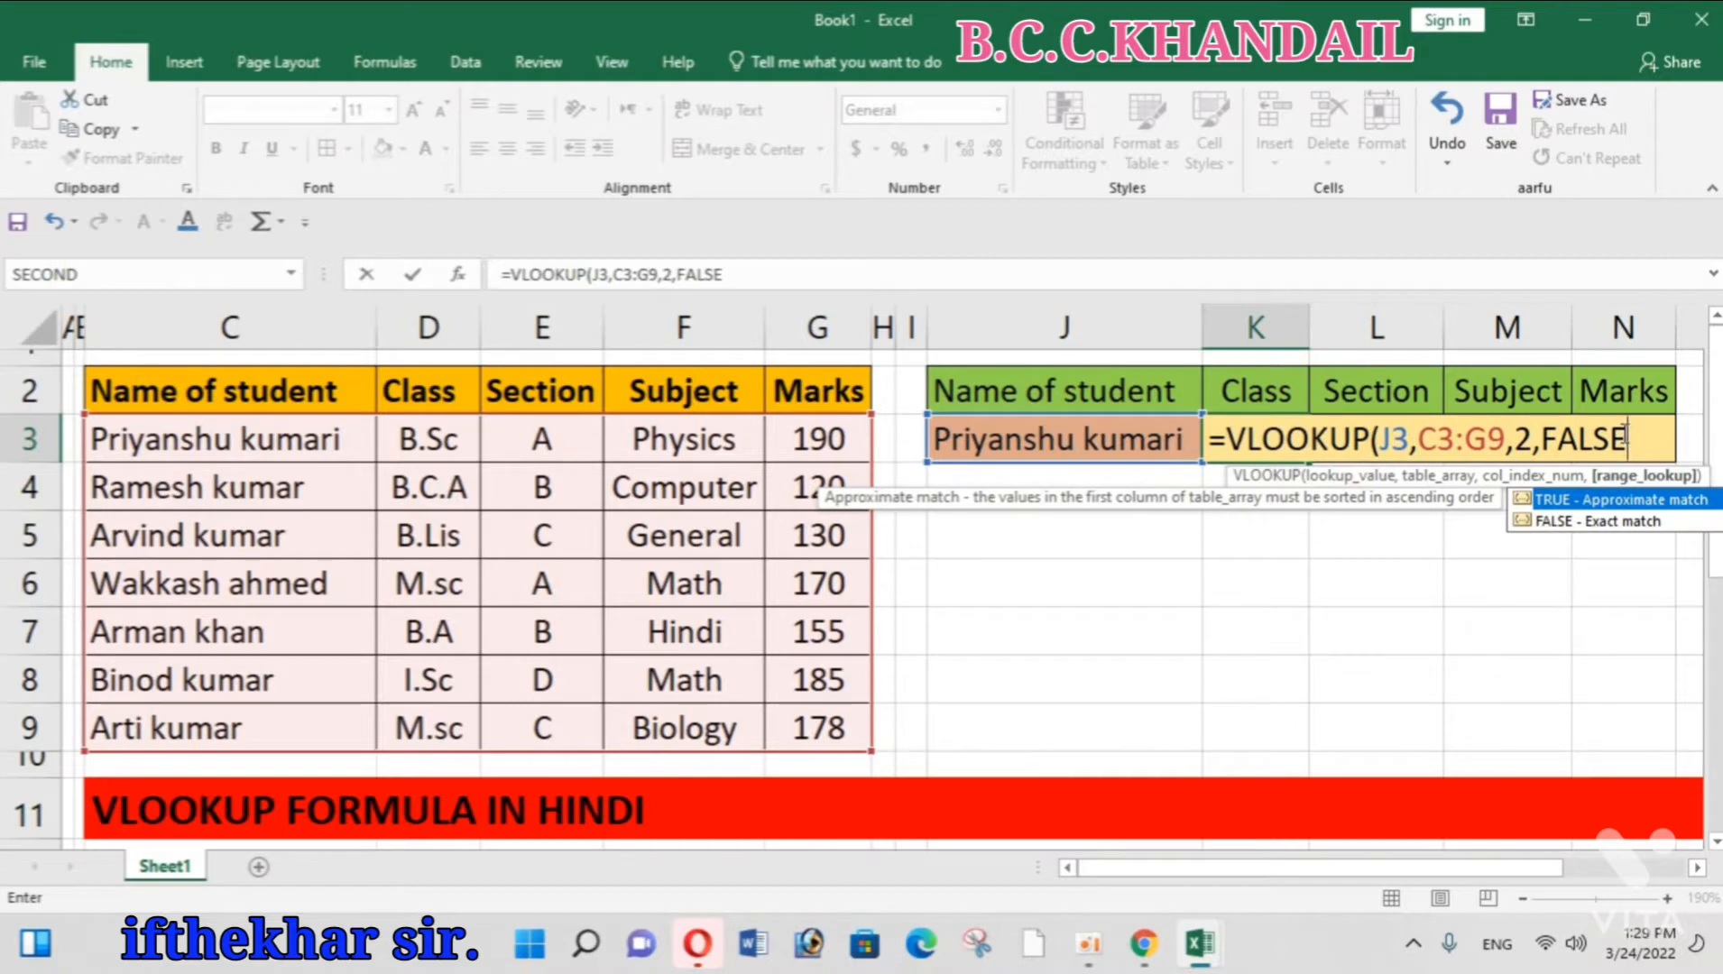
text())
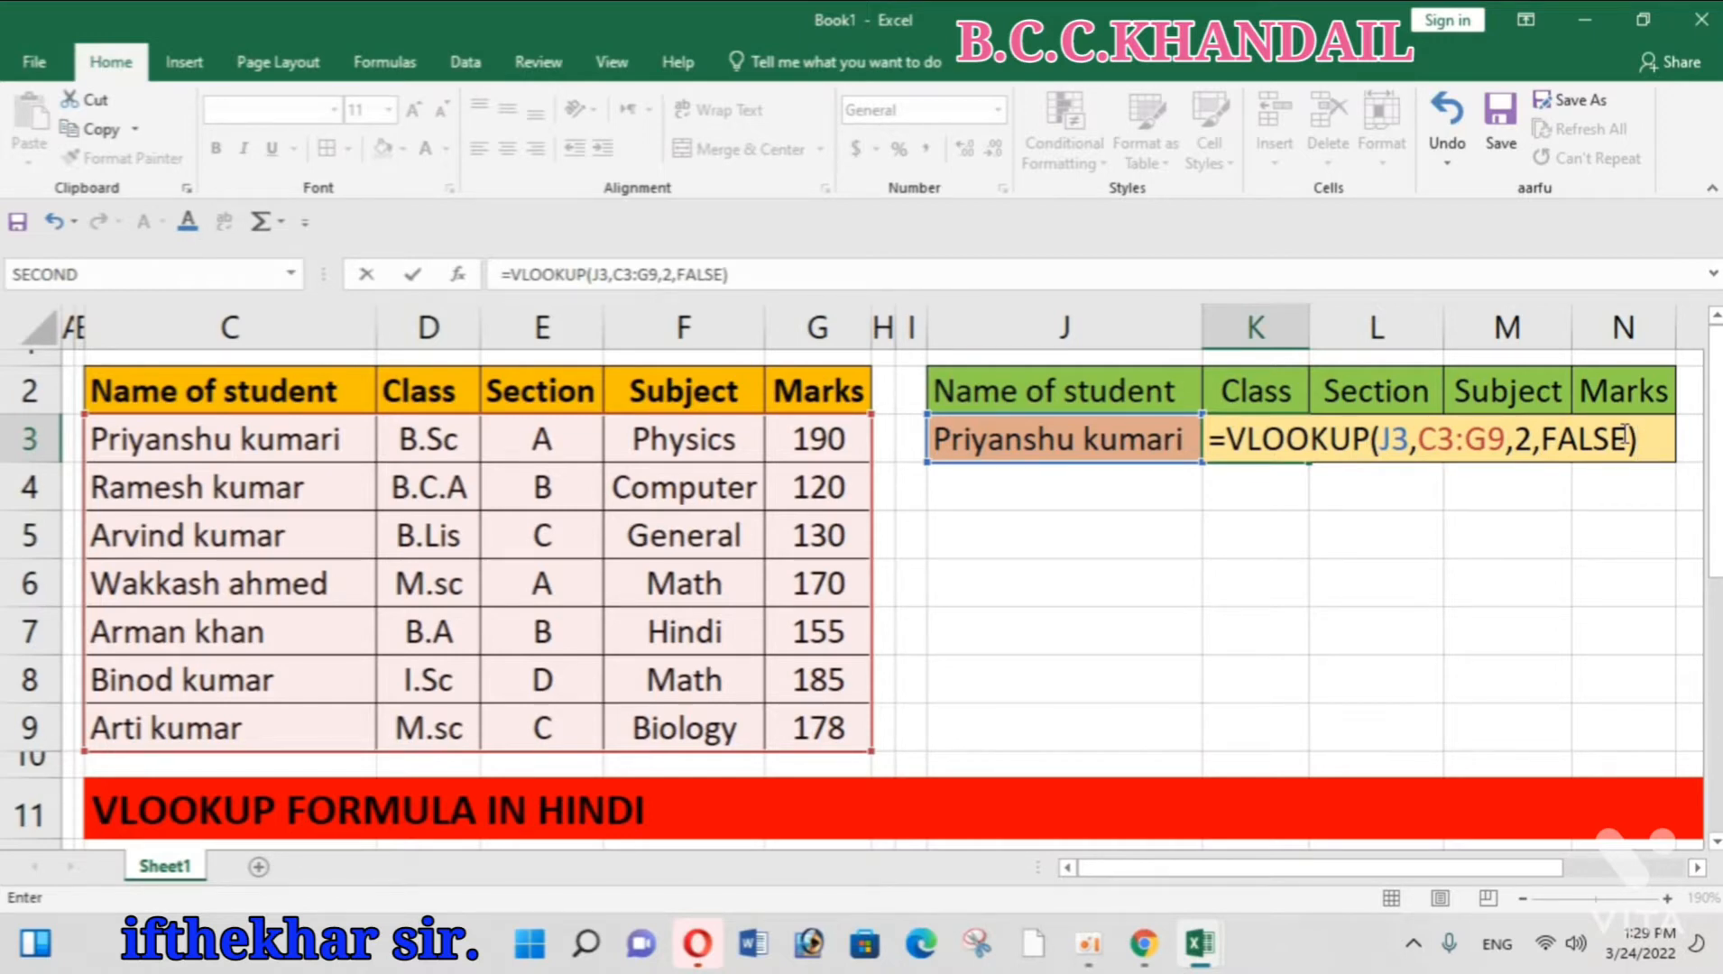
key(Return)
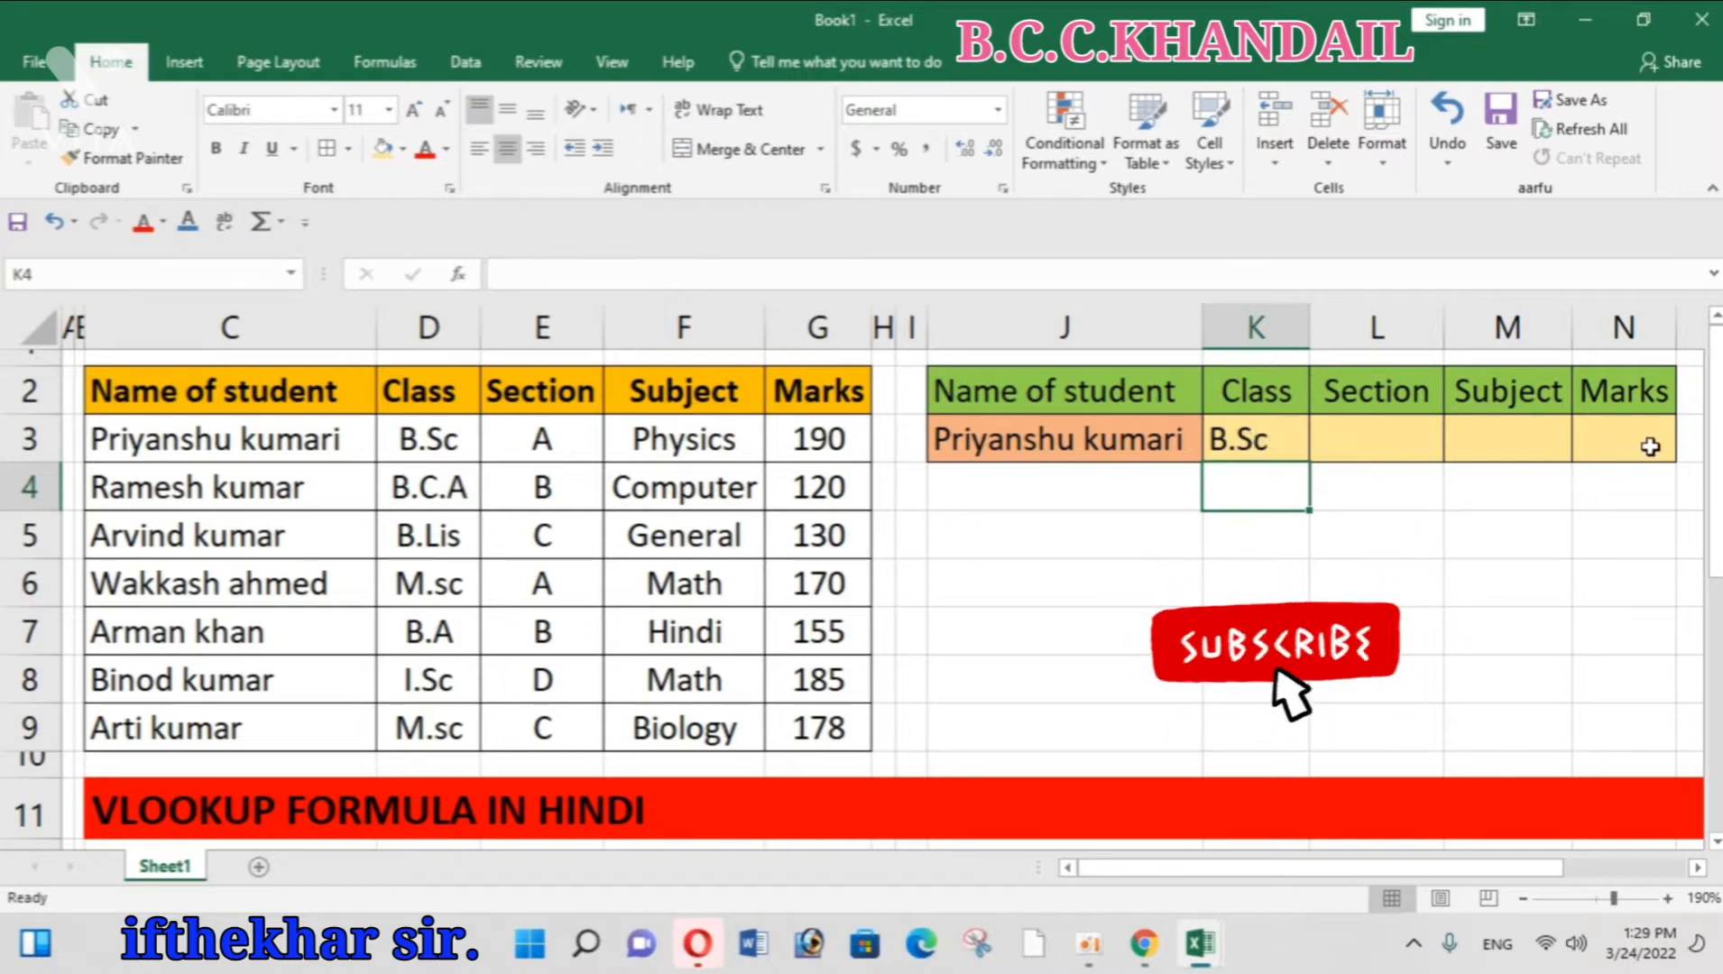
- Enter =VLOOKUP(J3,C3:G9,3,FALSE) in cell L3 to look up the student's section with an exact match
click(1364, 436)
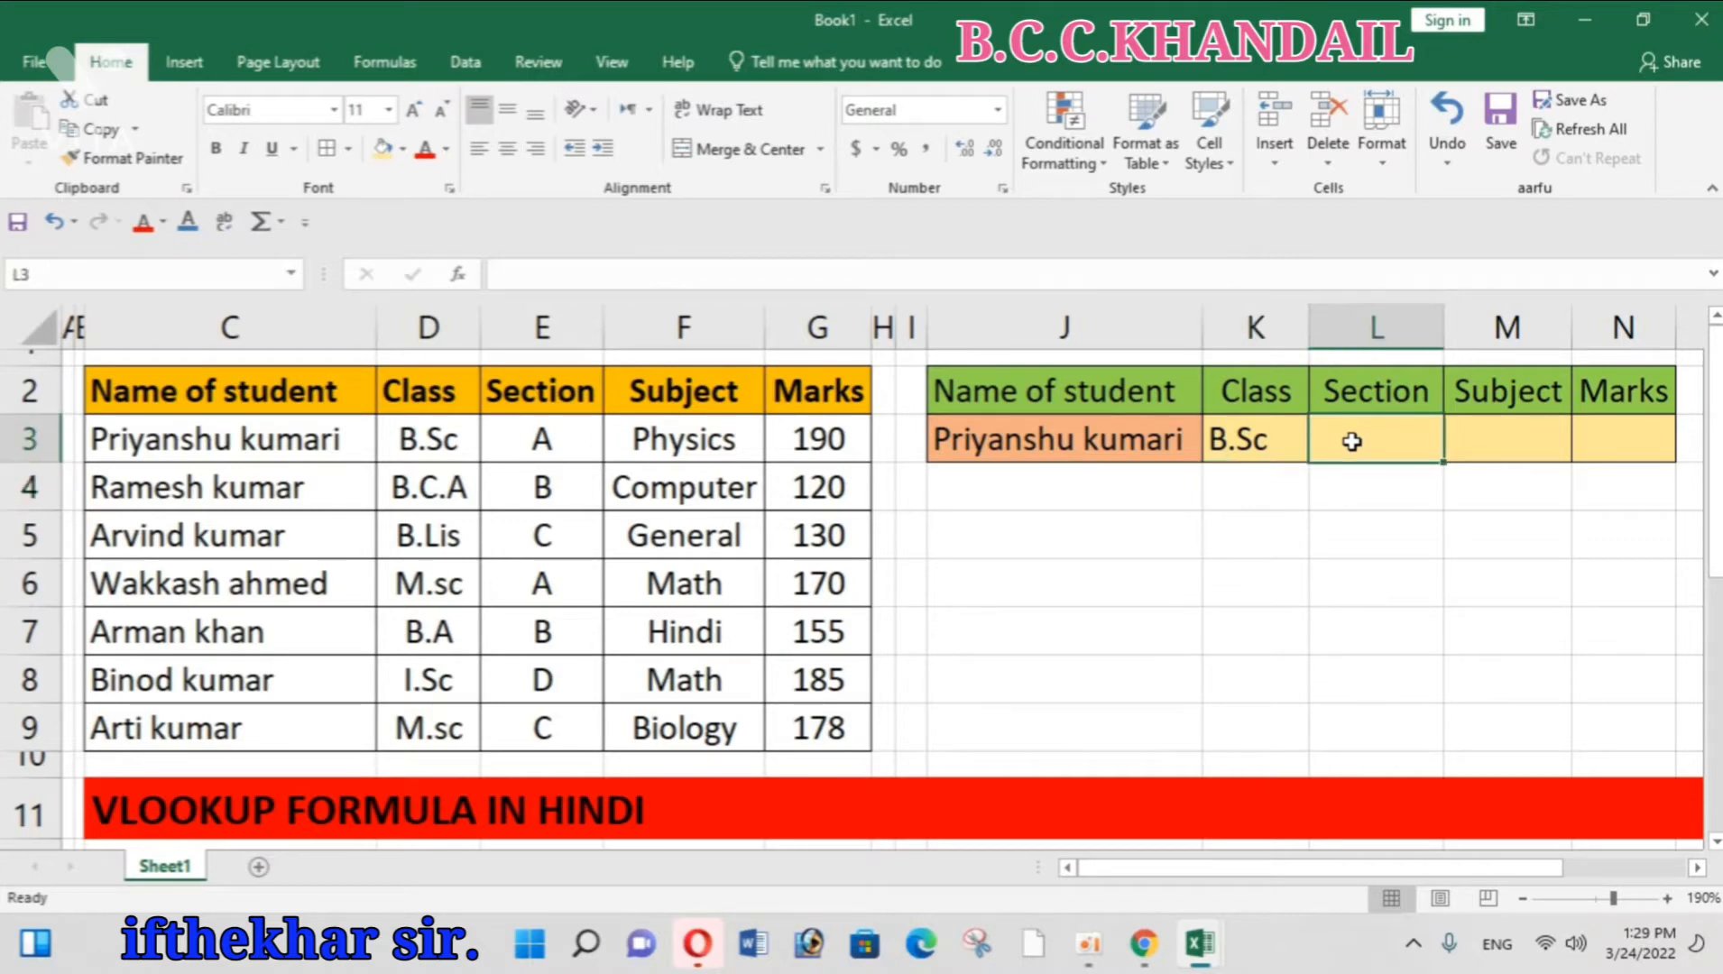
text(=)
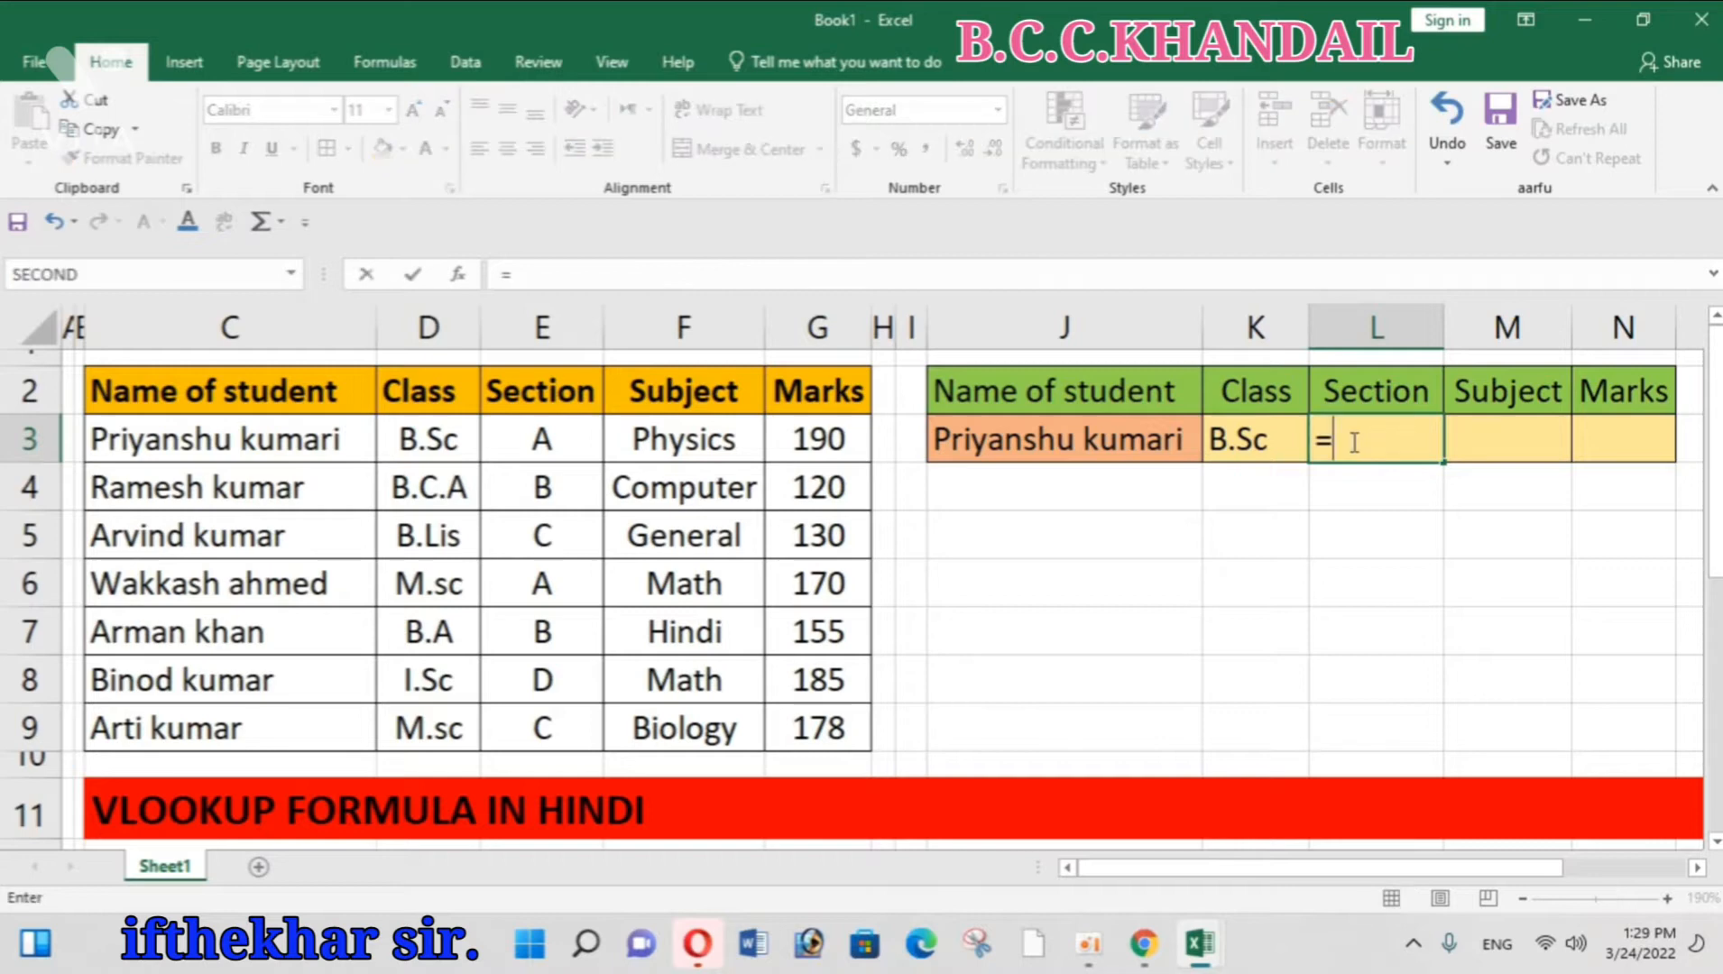
text(V)
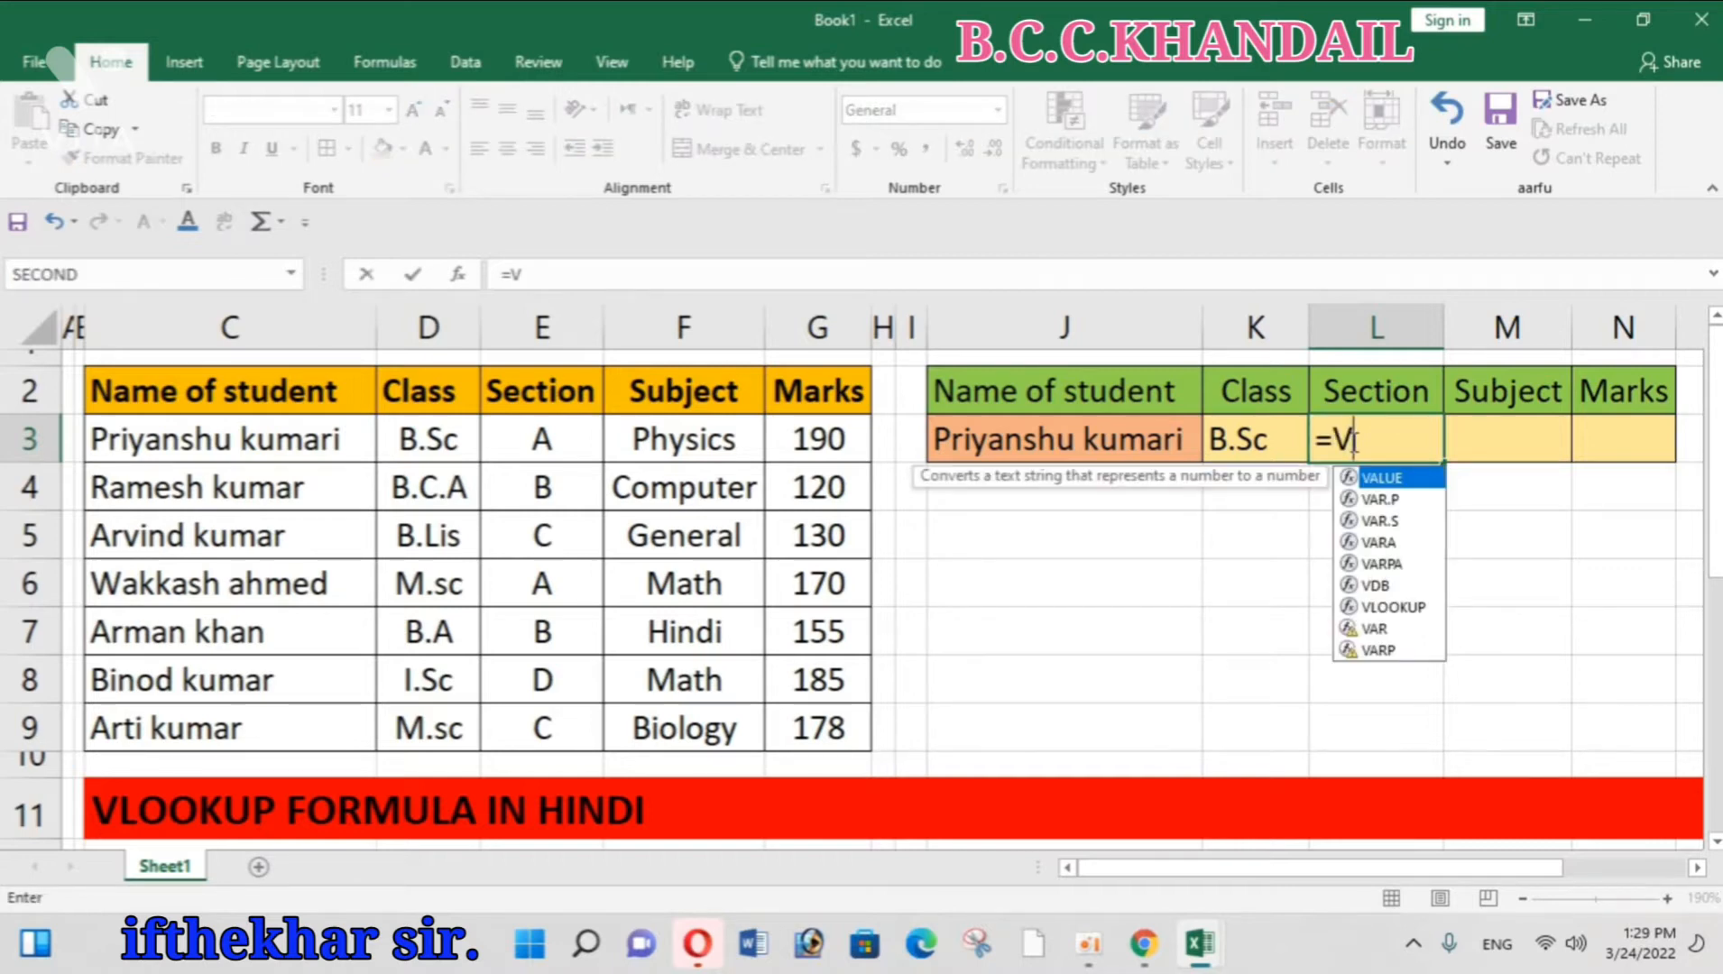
text(L)
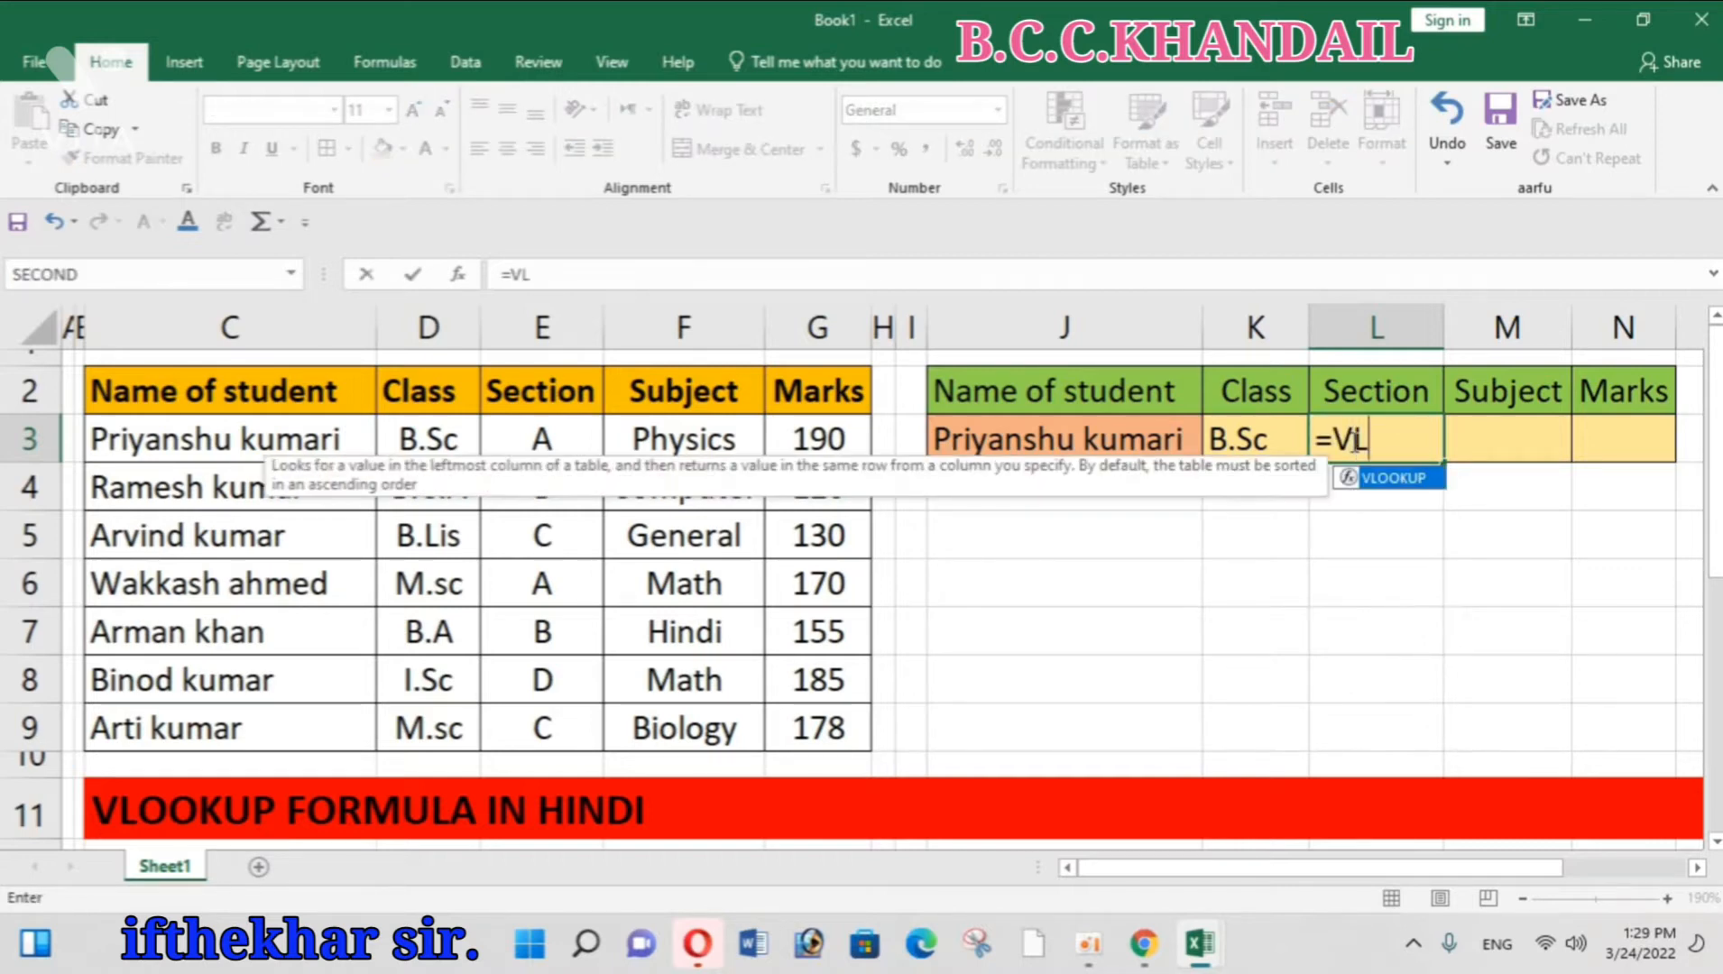
text(OOK)
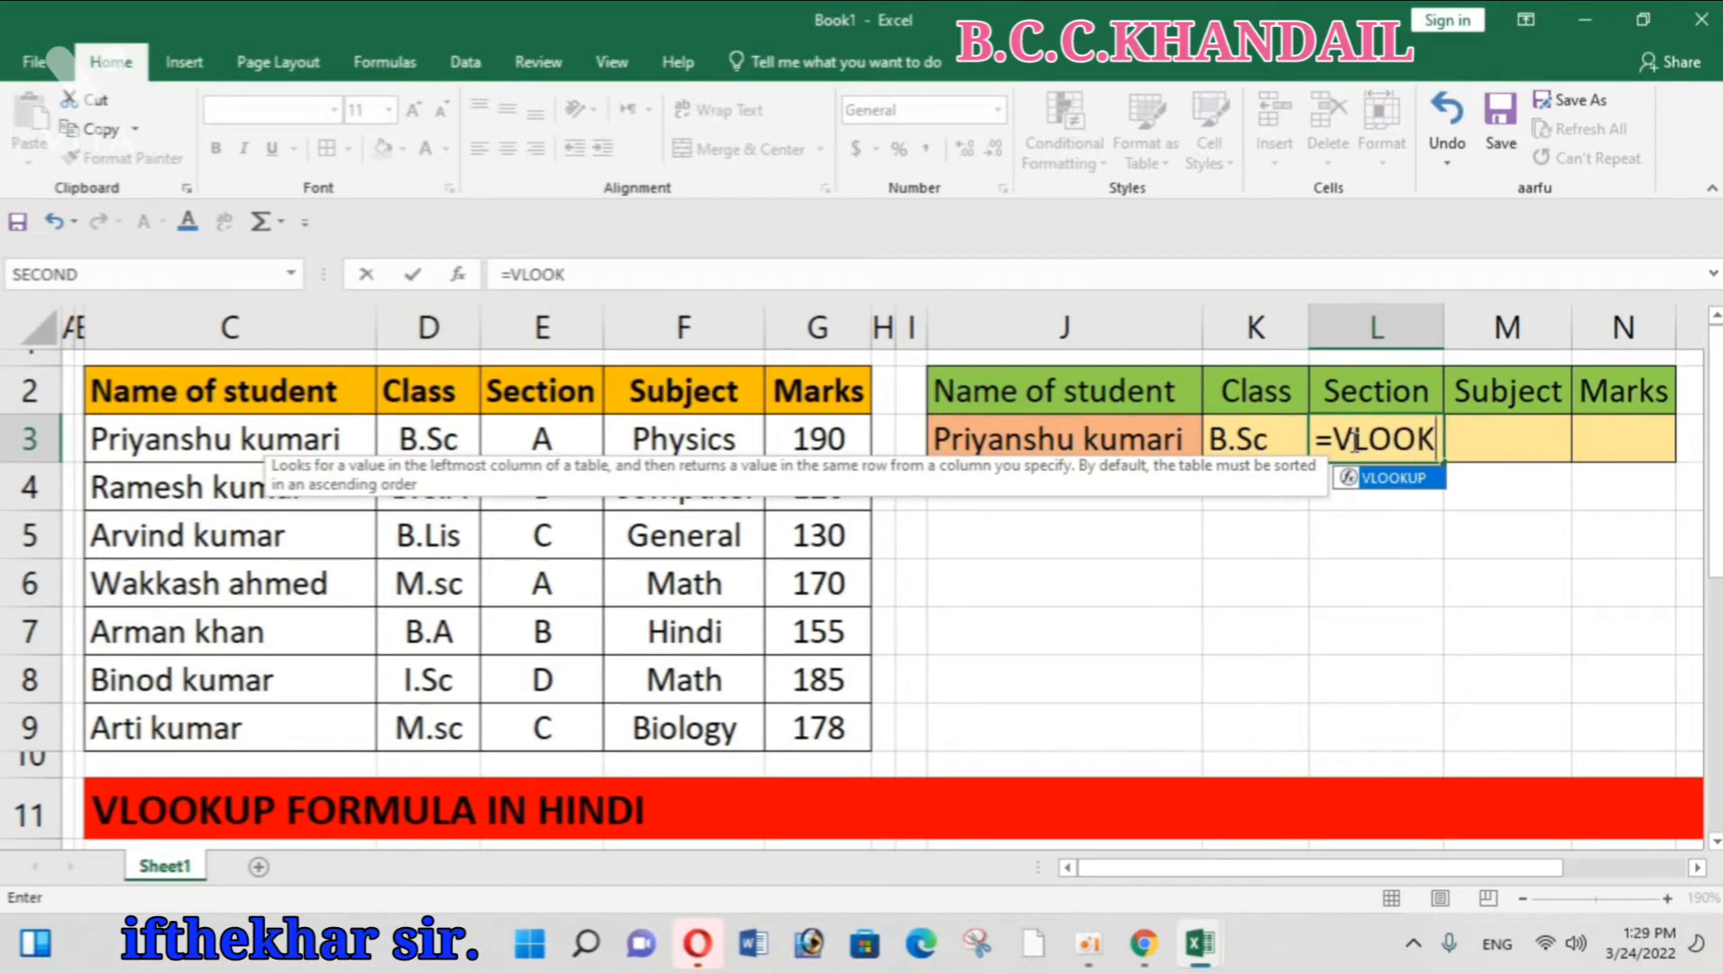
text(UP)
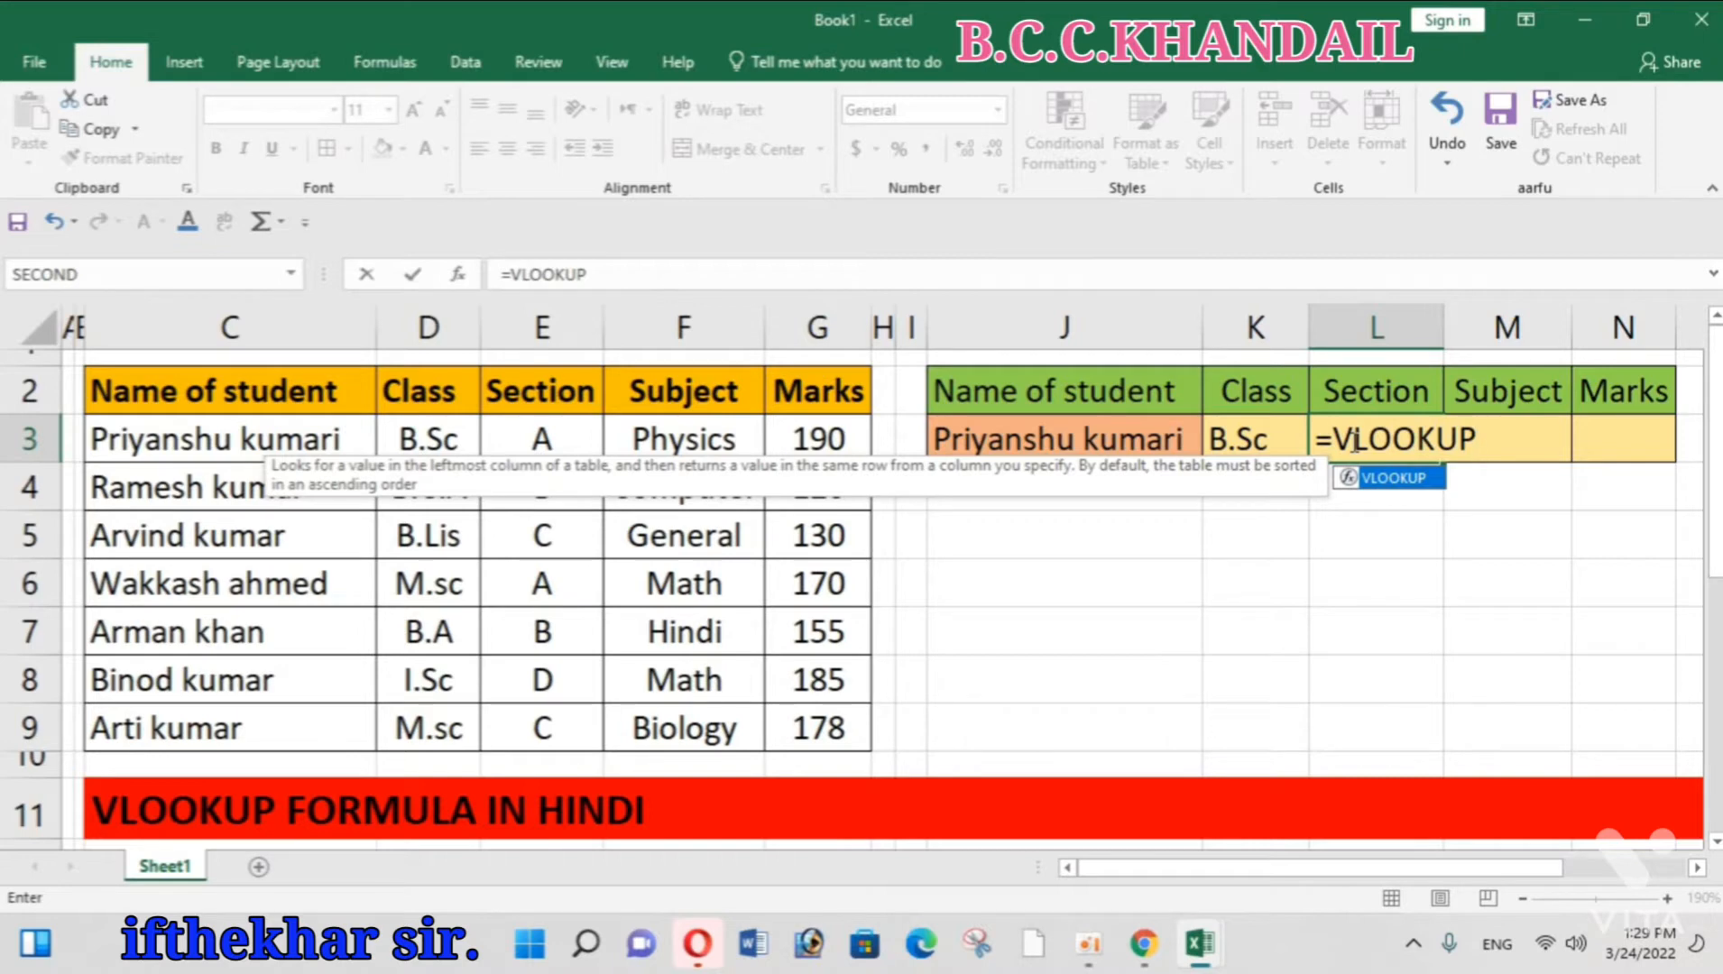
text(()
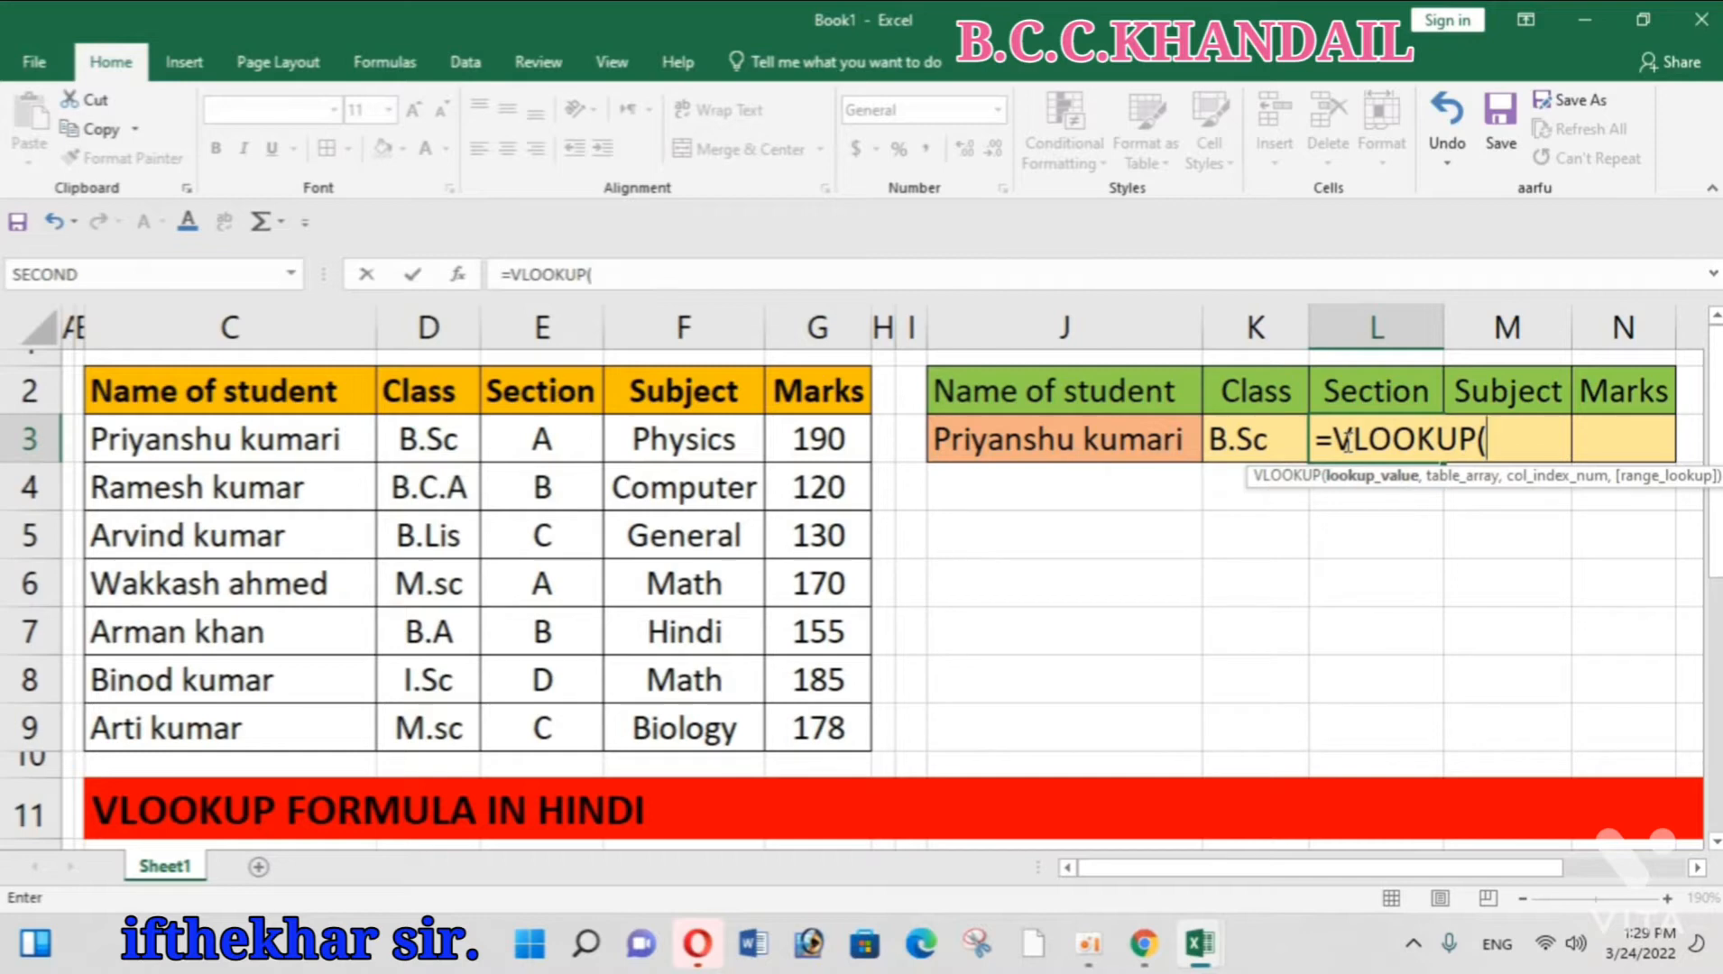
click(1078, 440)
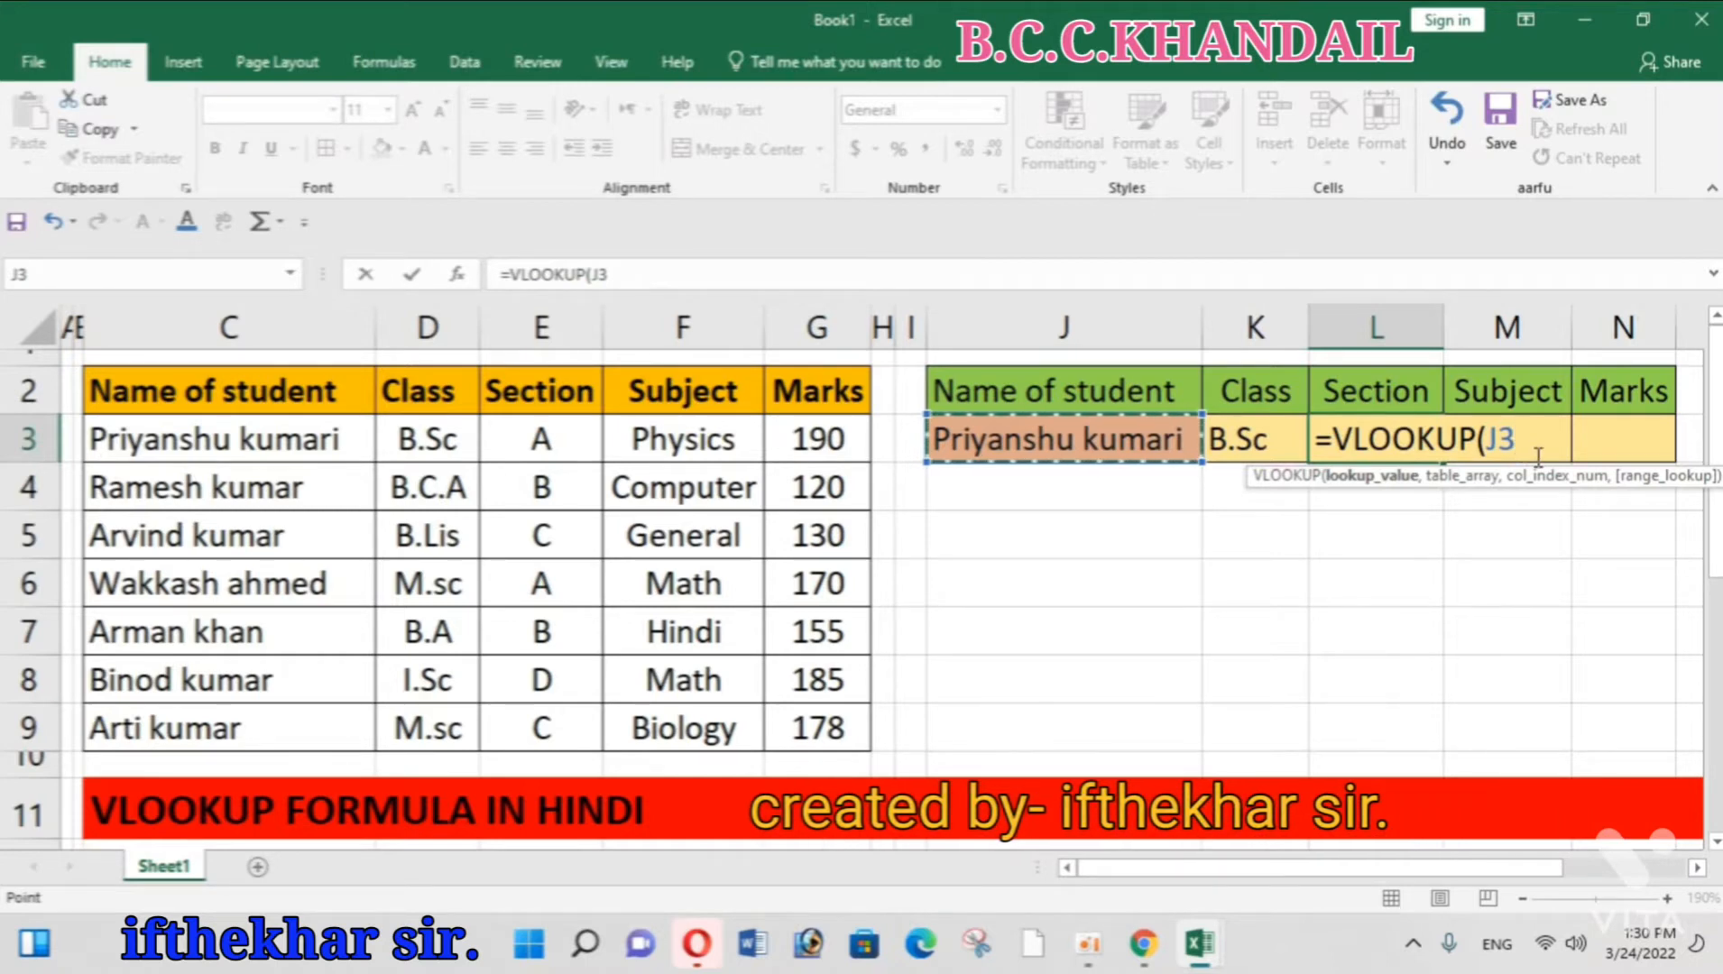
text(,)
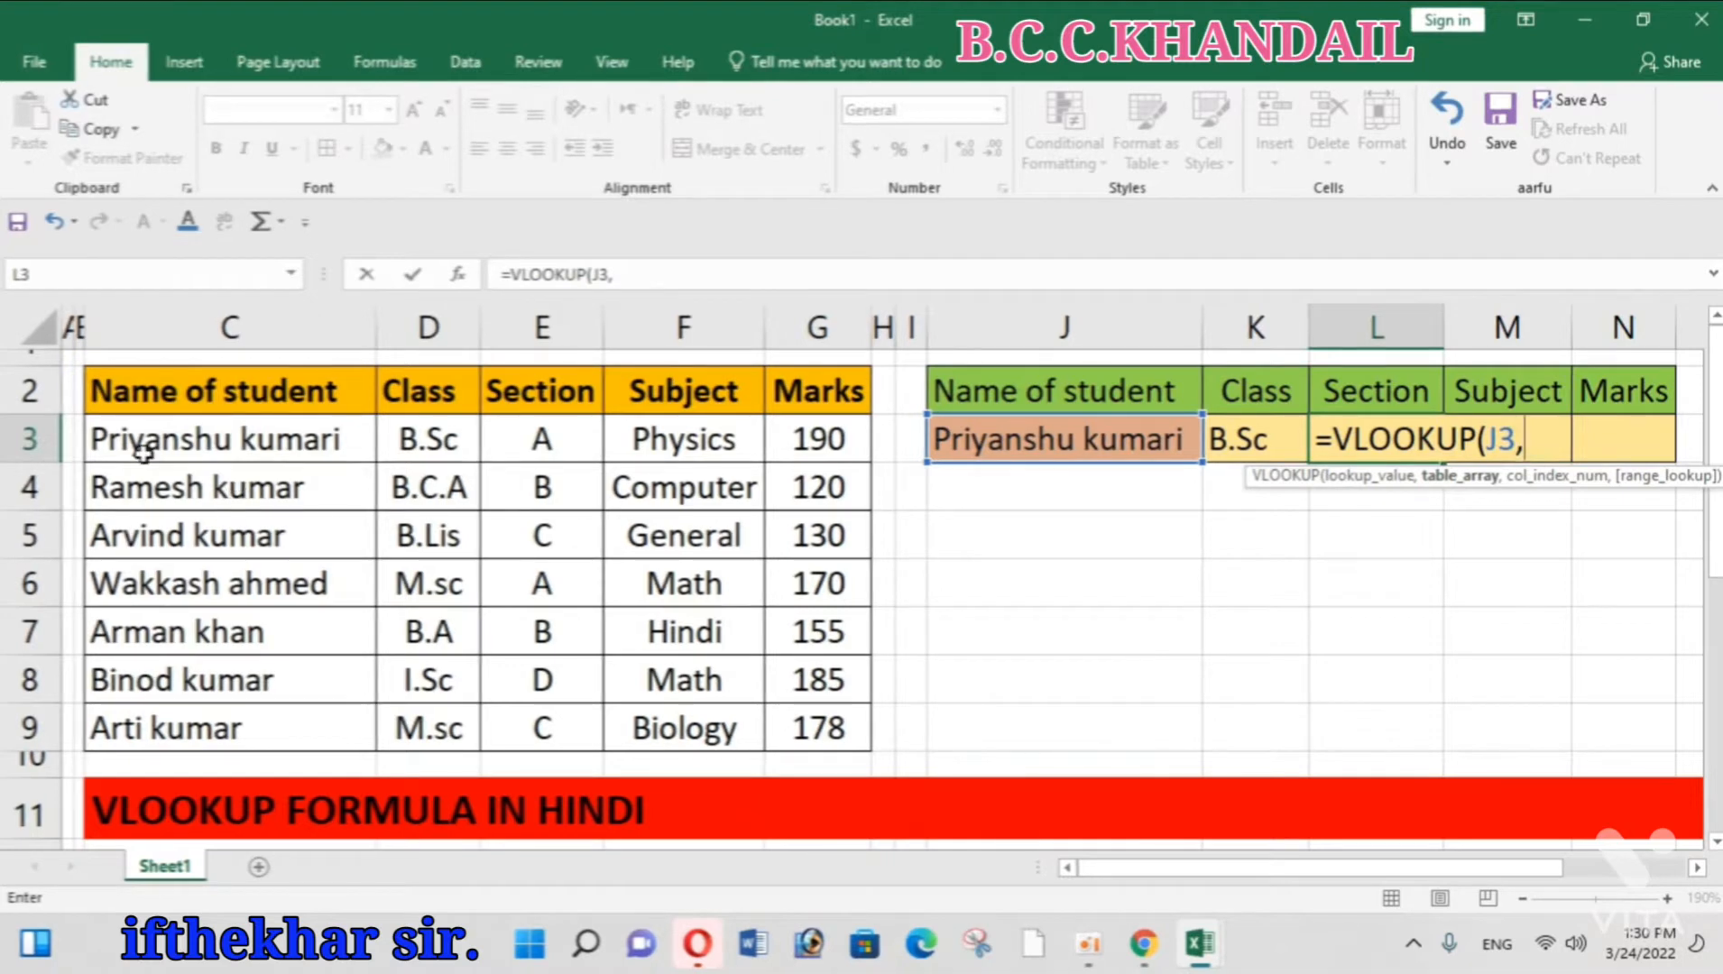
drag(134, 440, 769, 728)
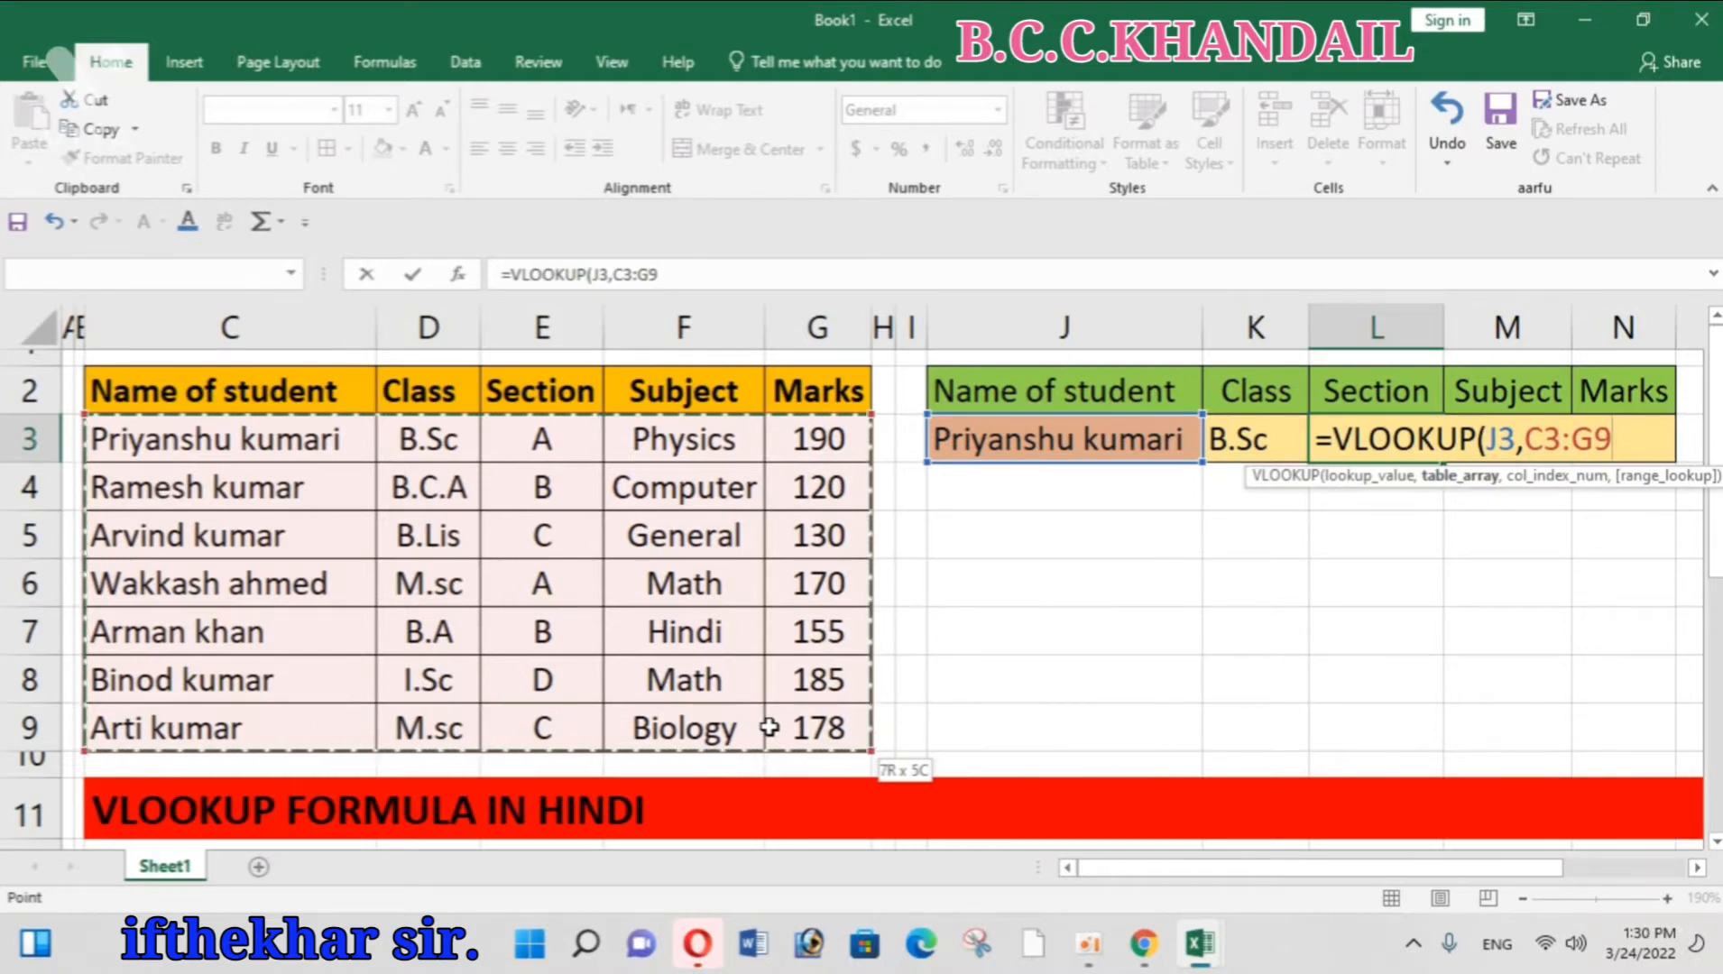
drag(769, 729, 769, 728)
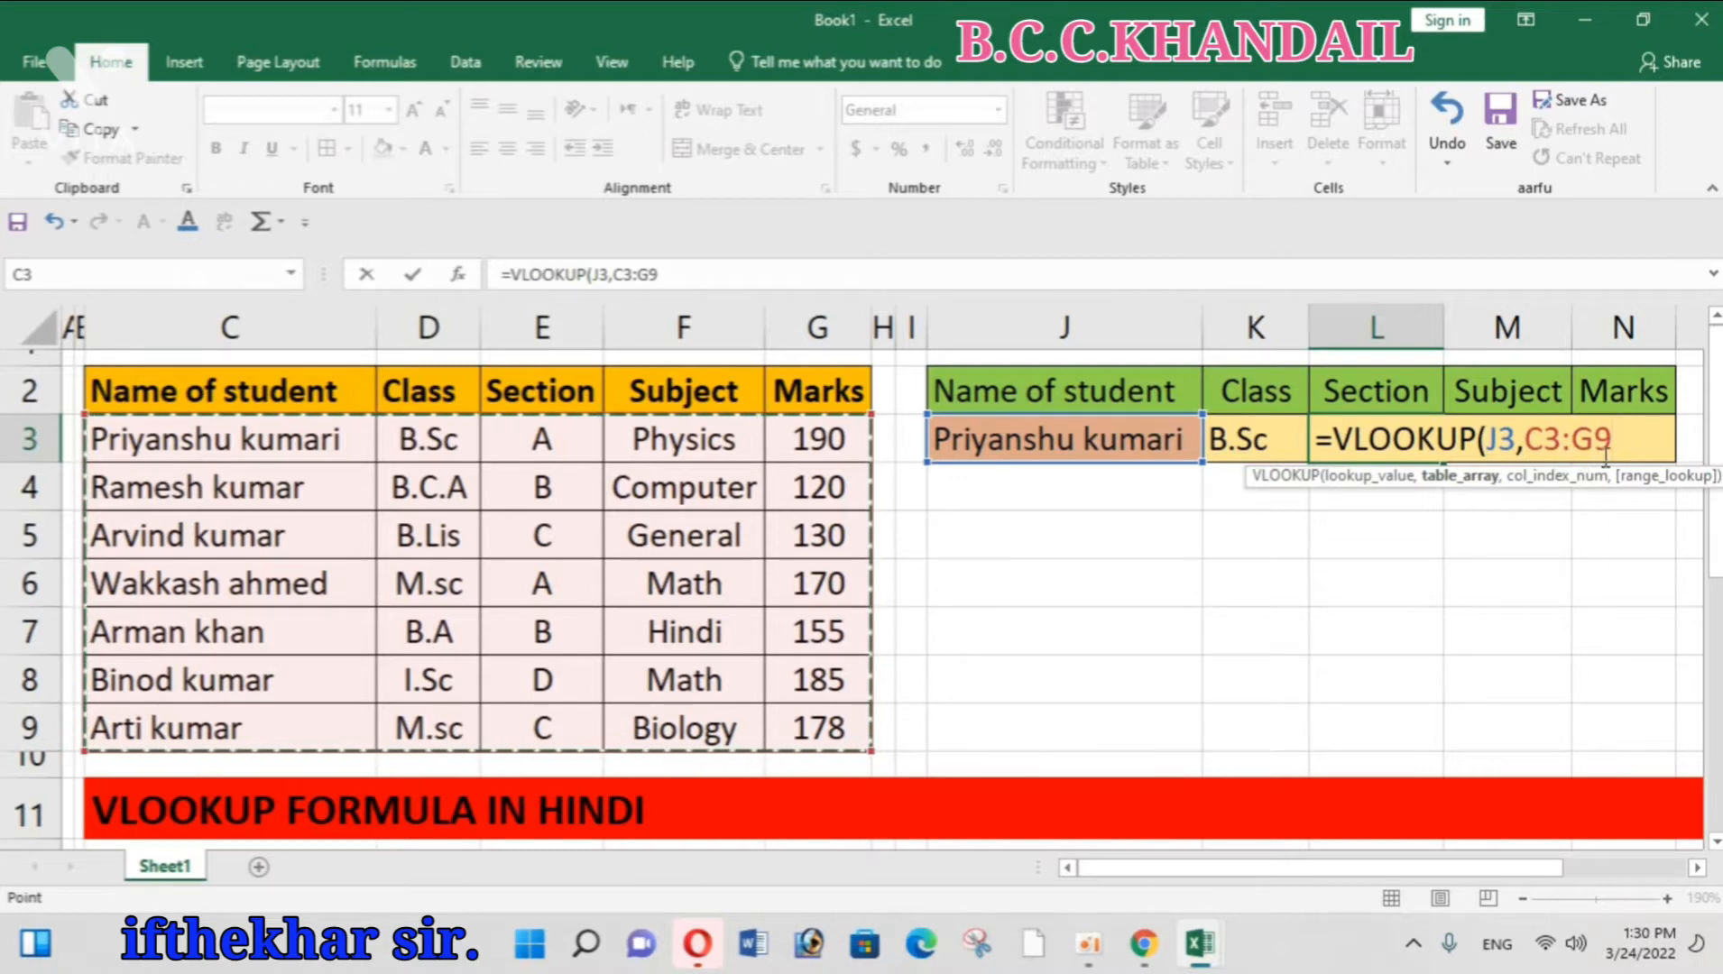
text(,)
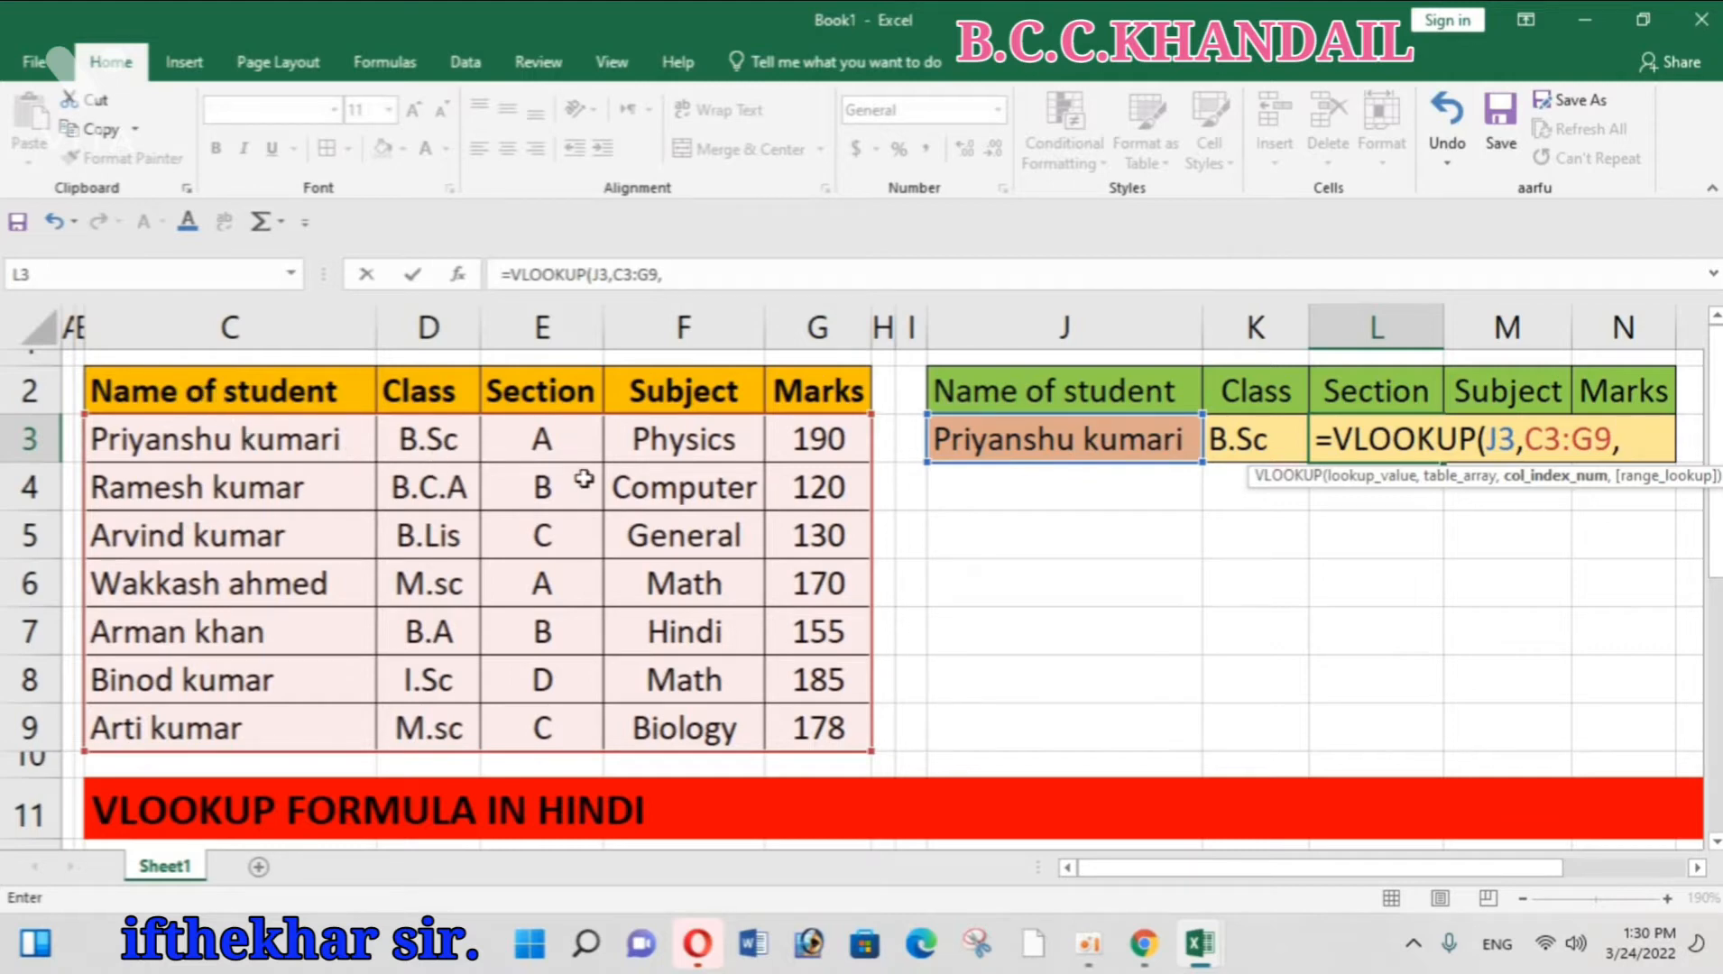
text(3,)
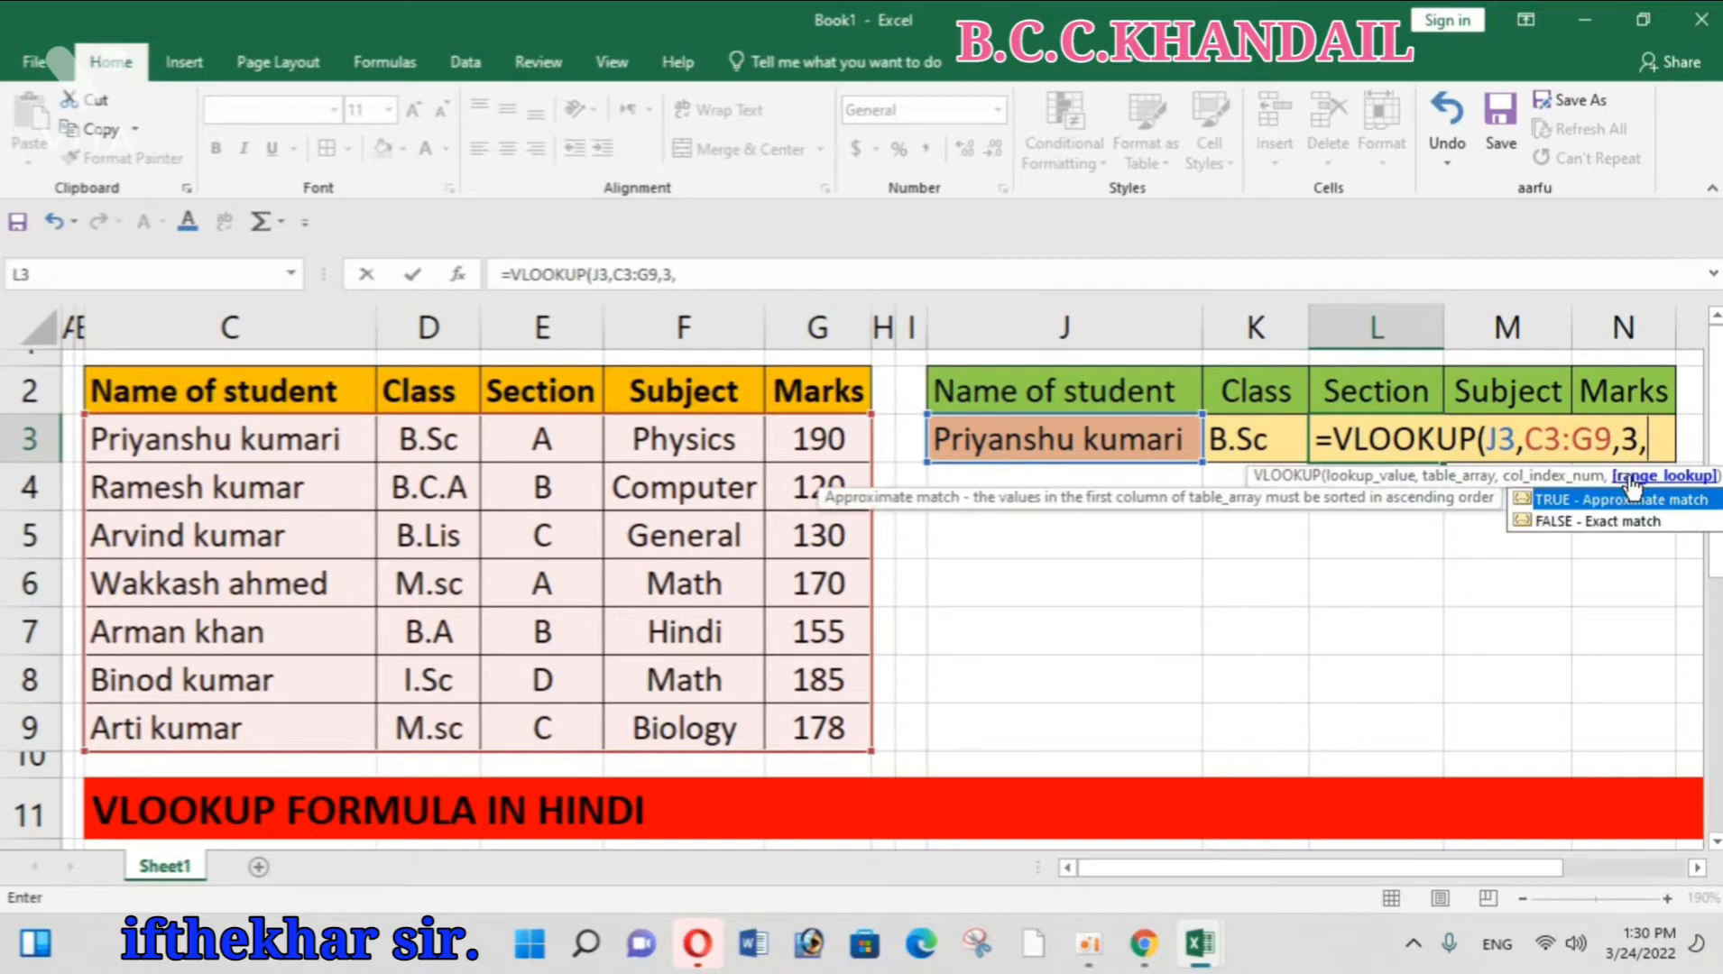
text(FA)
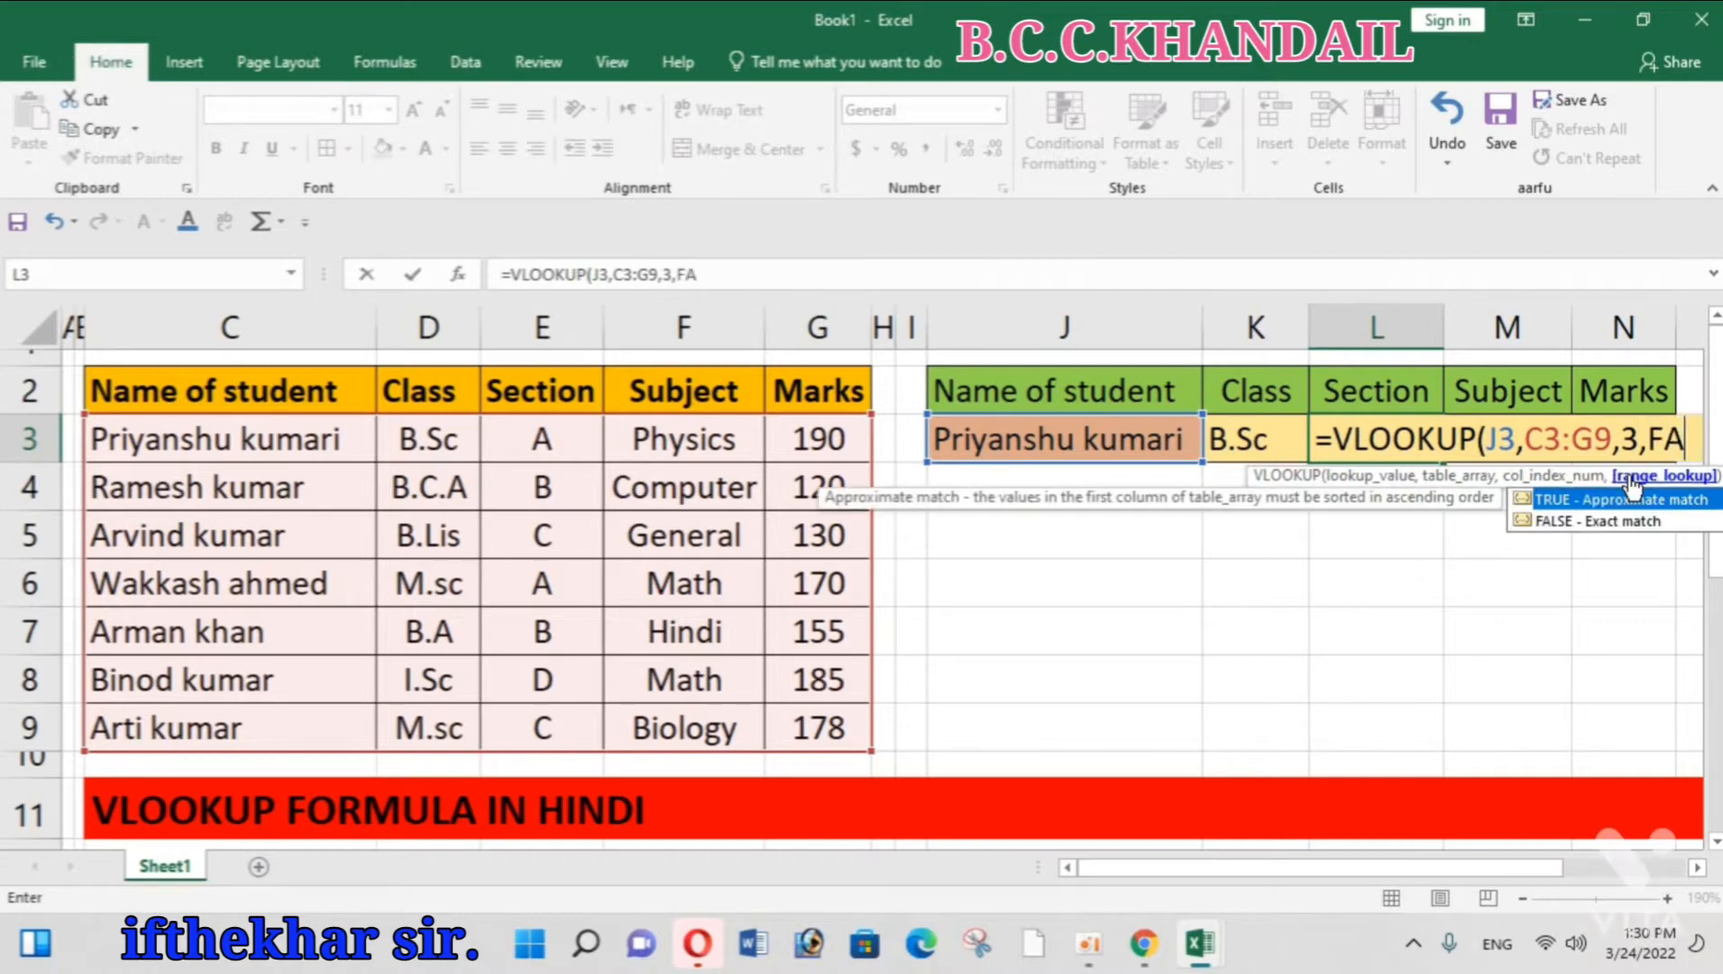
text(LSE)
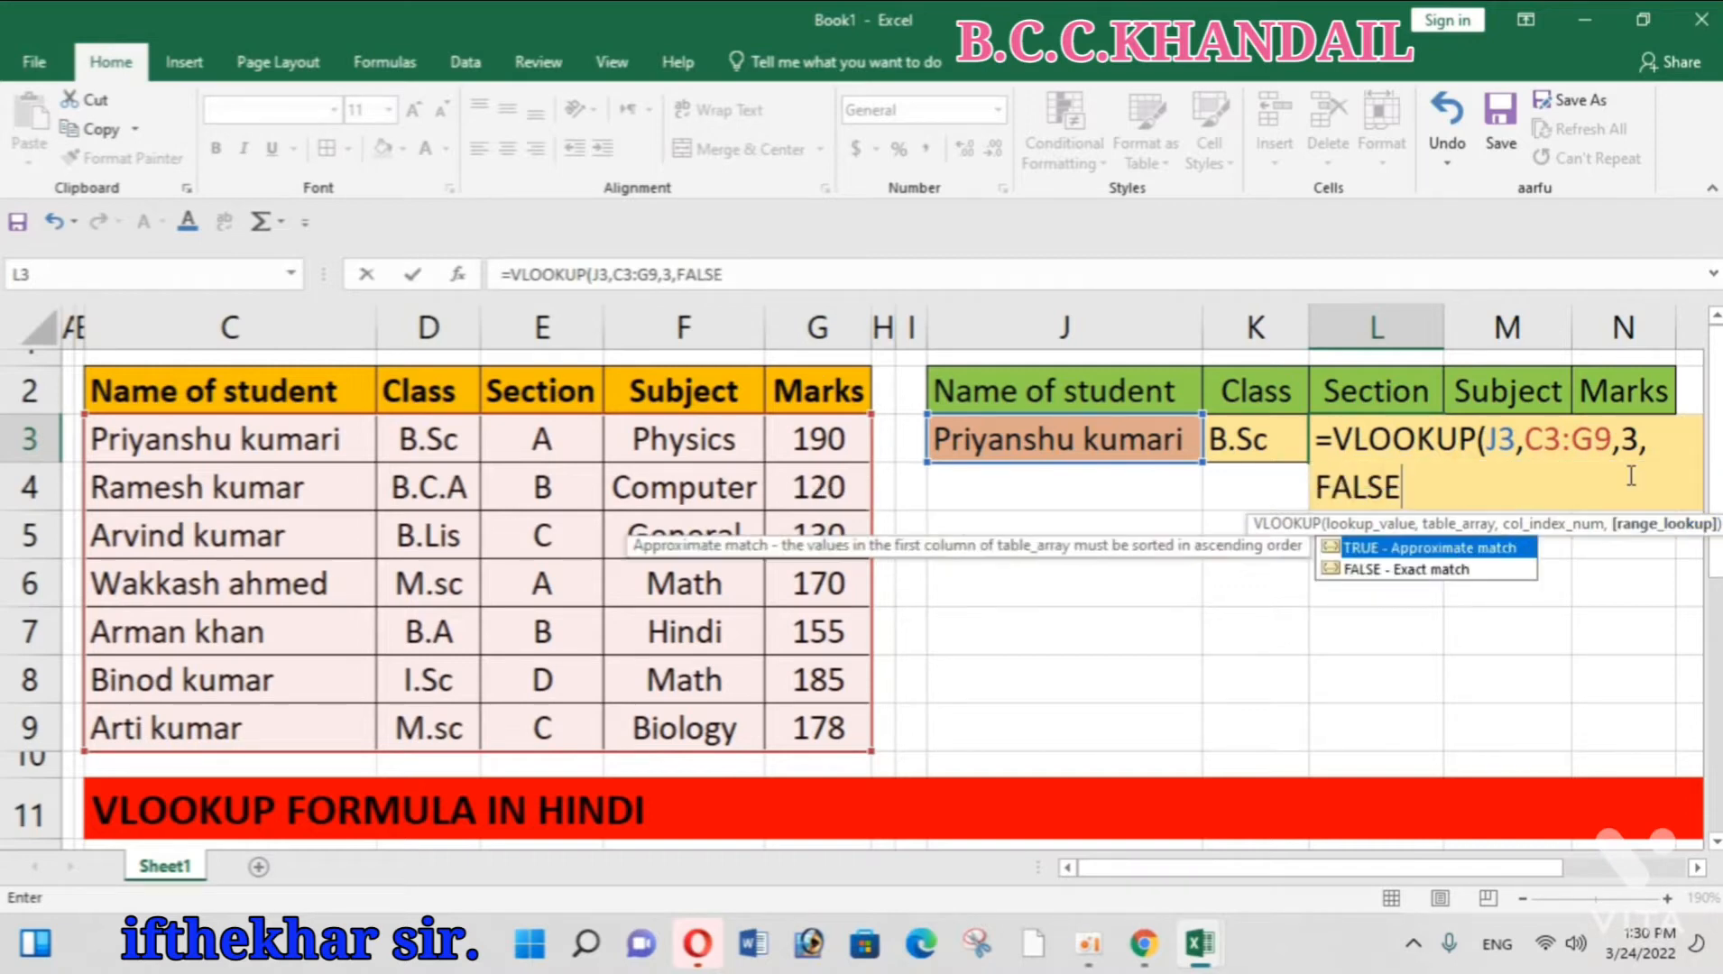
text())
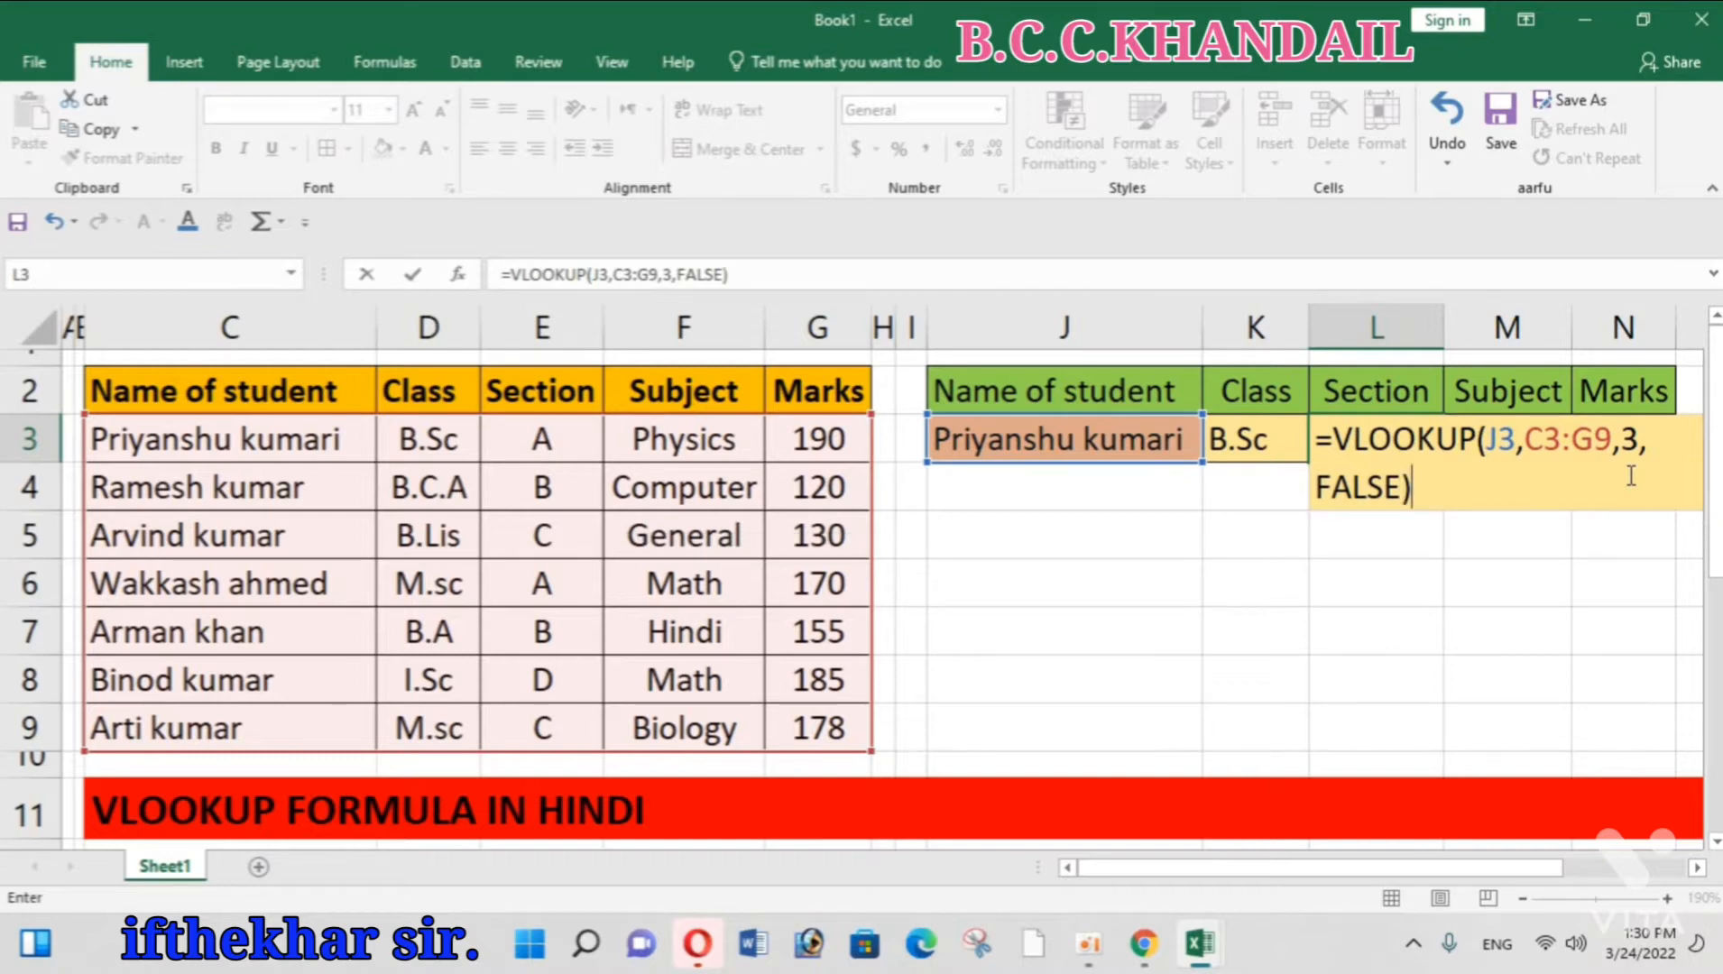
key(Return)
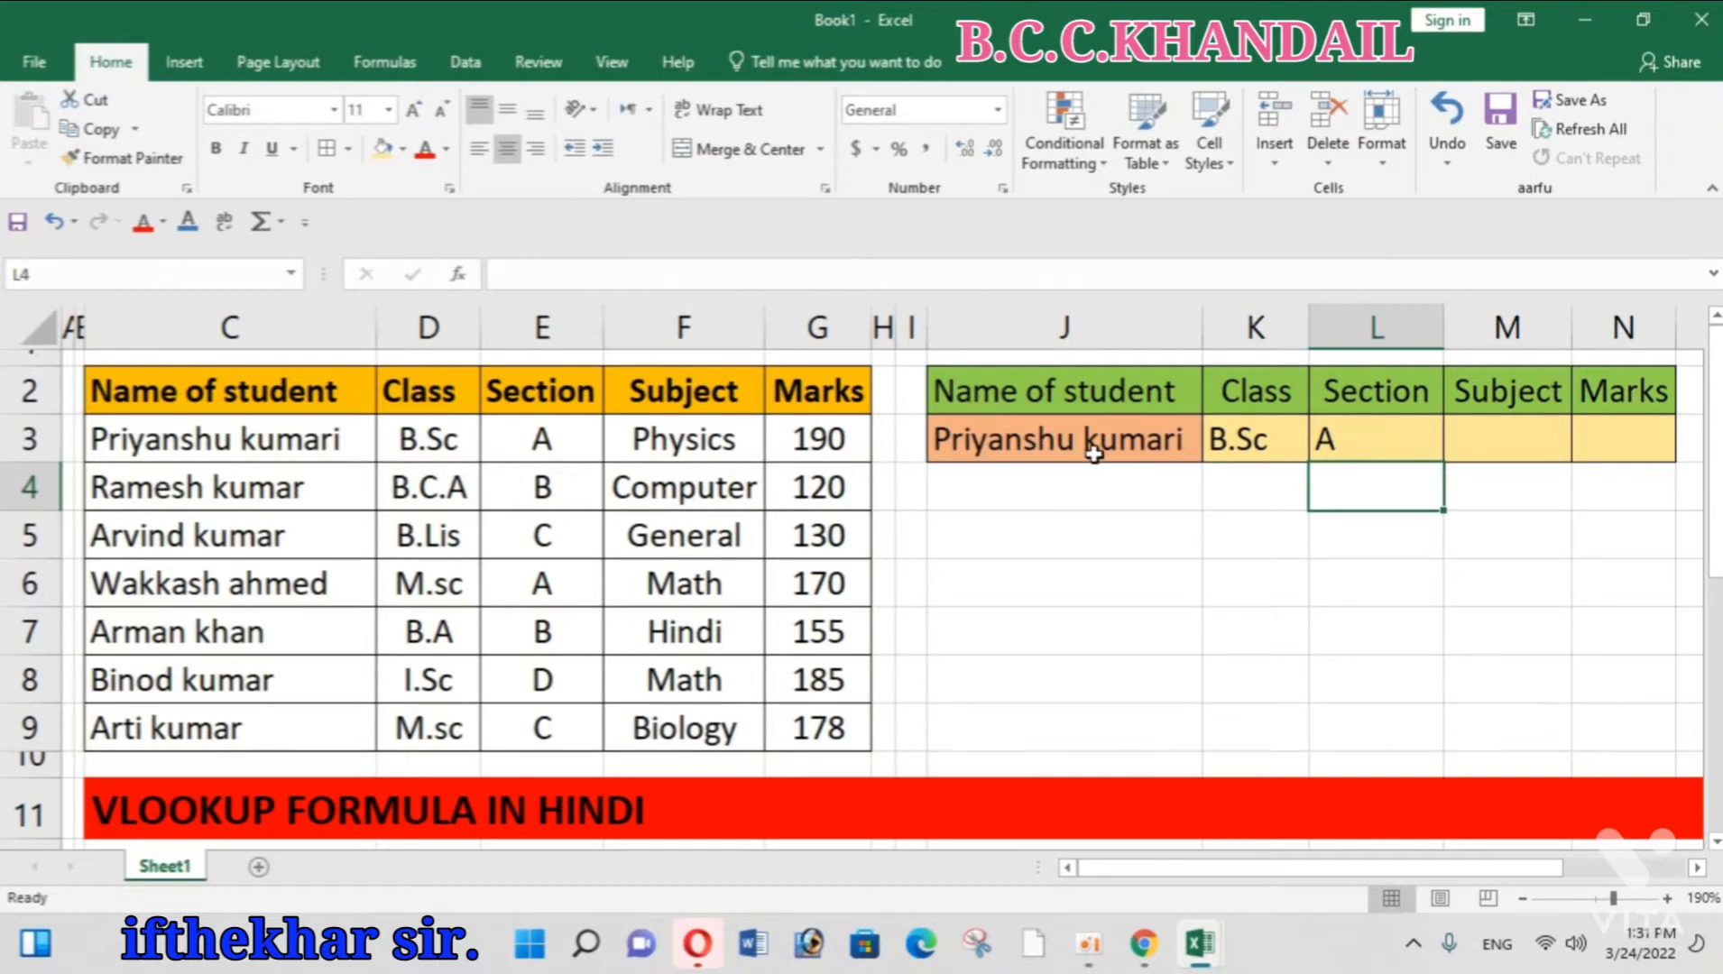
- Enter =VLOOKUP(J3,C3:G9,4,FALSE) in cell M3 to look up the student's subject with an exact match
click(1484, 443)
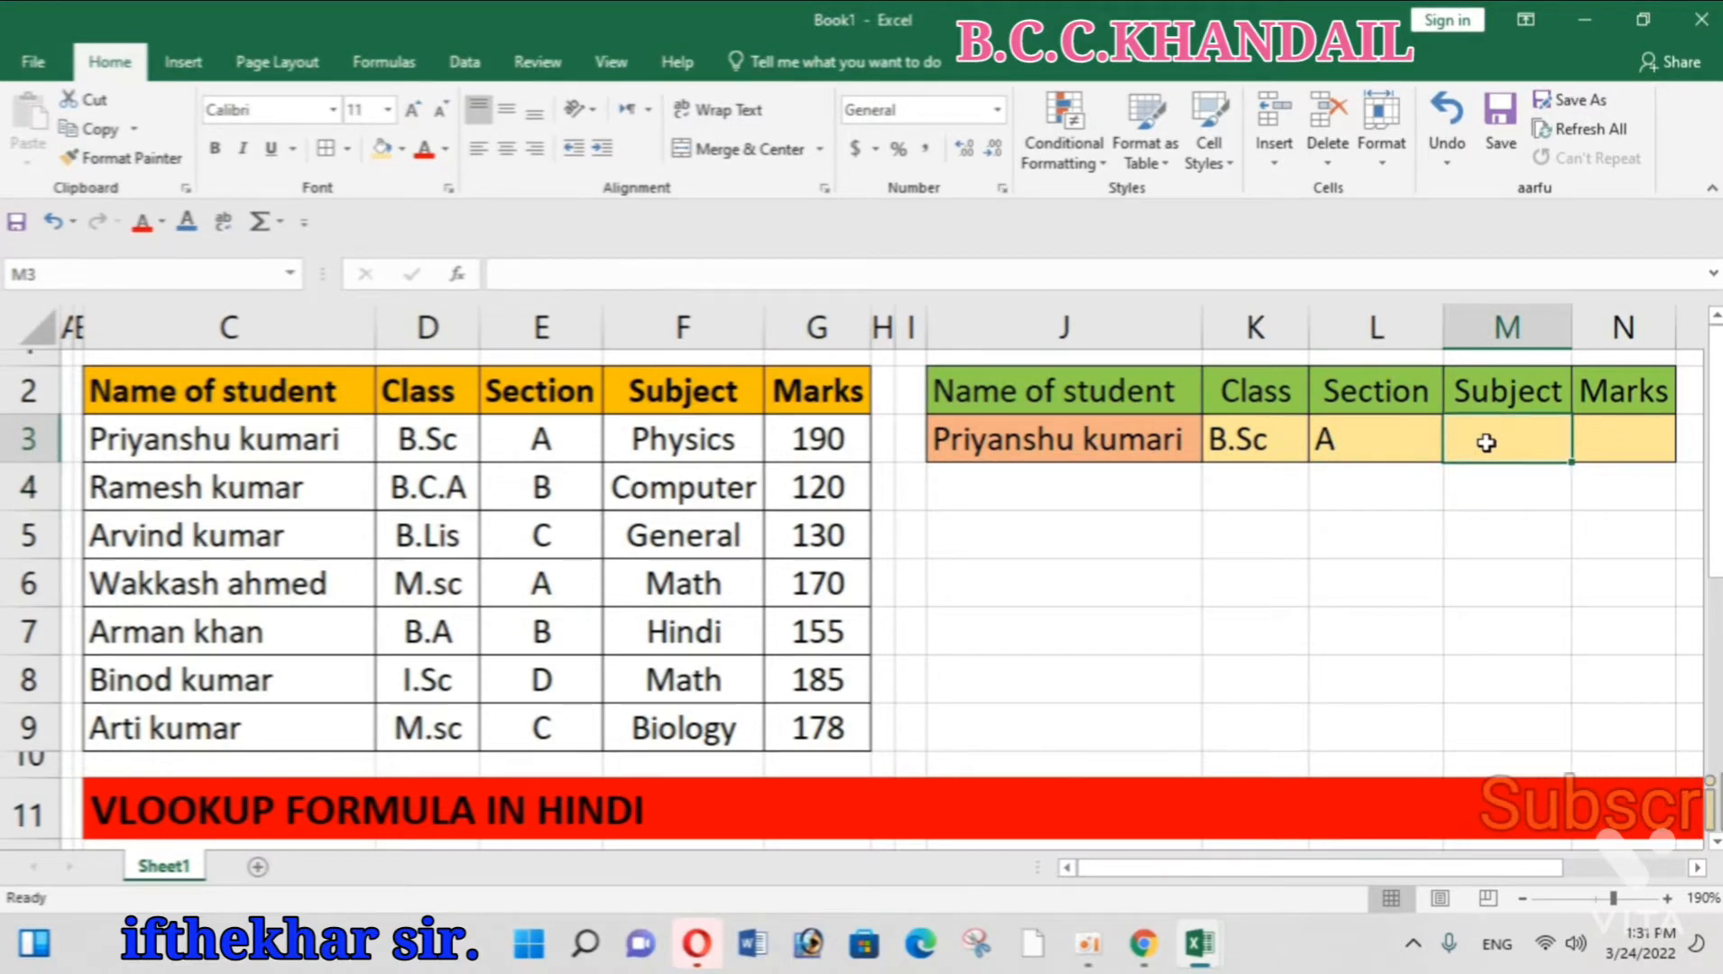
text(=)
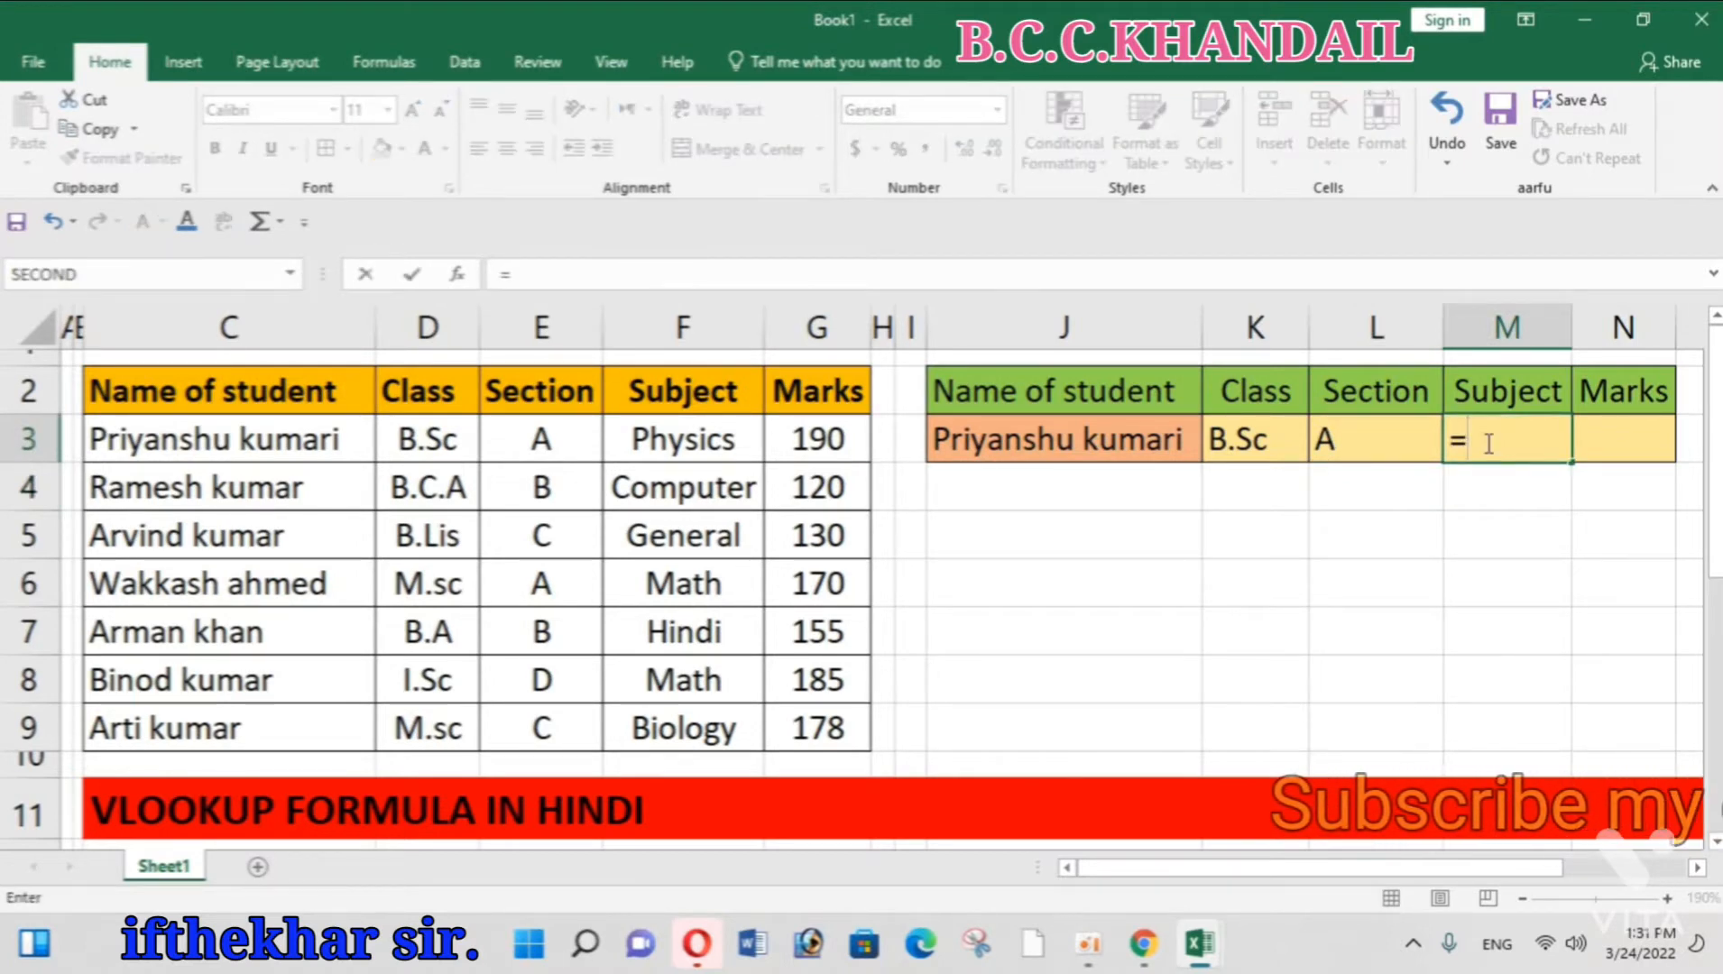
text(V)
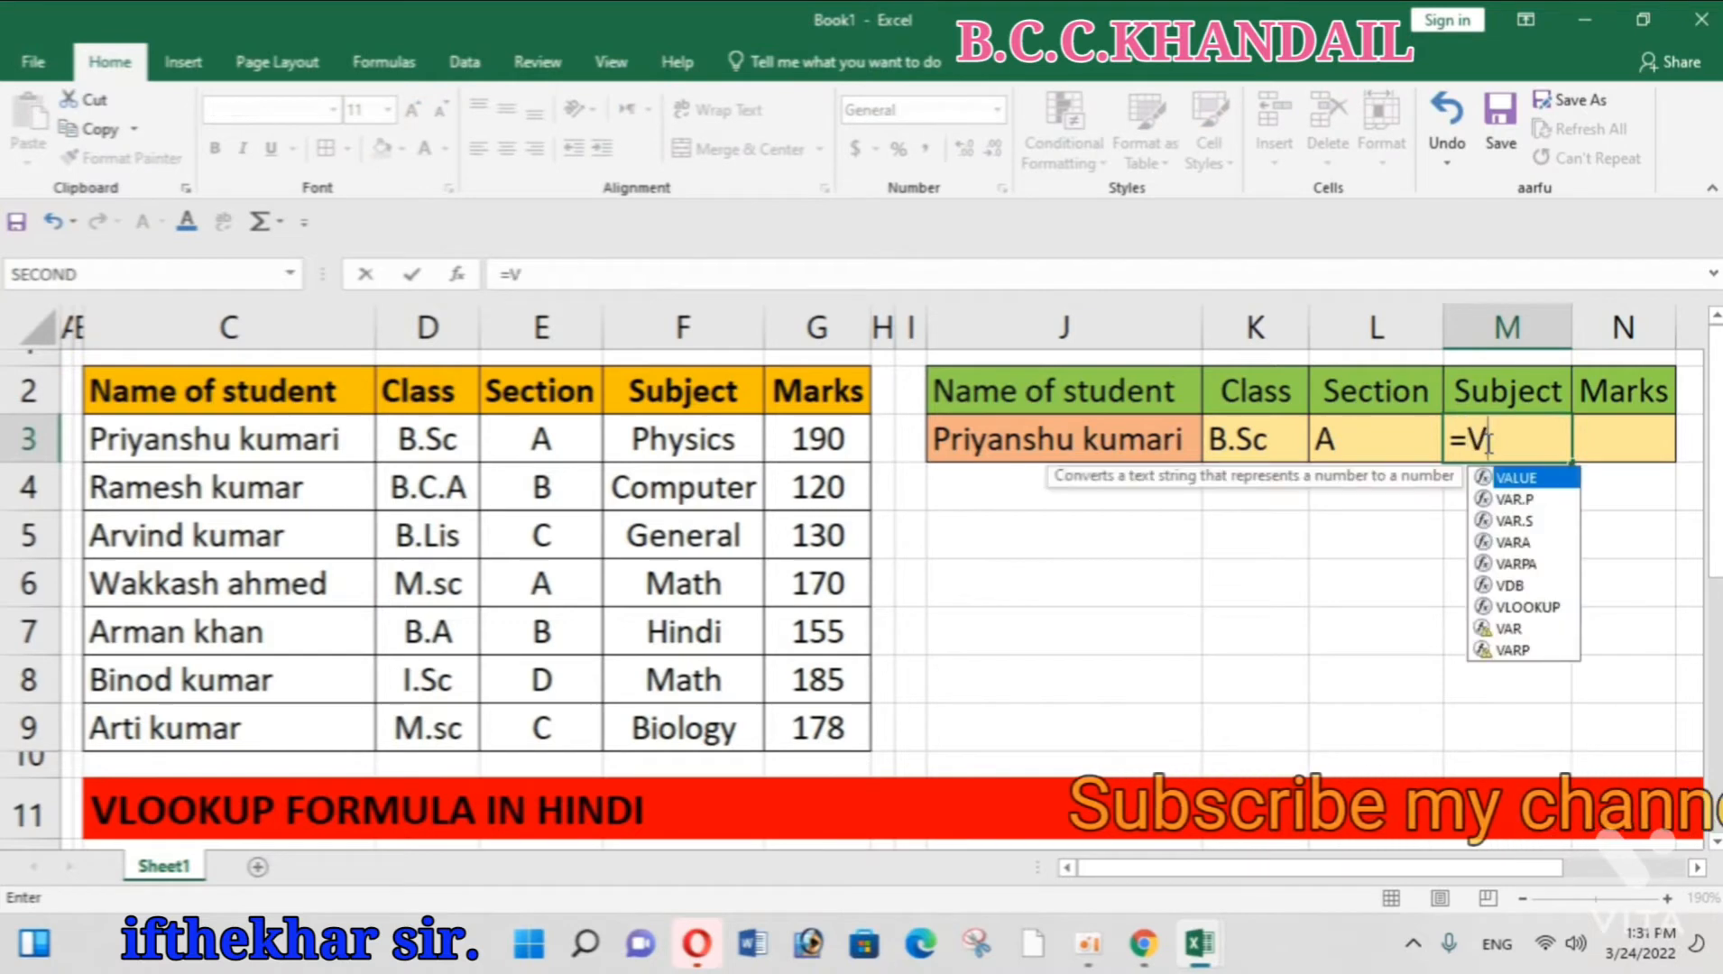
text(L)
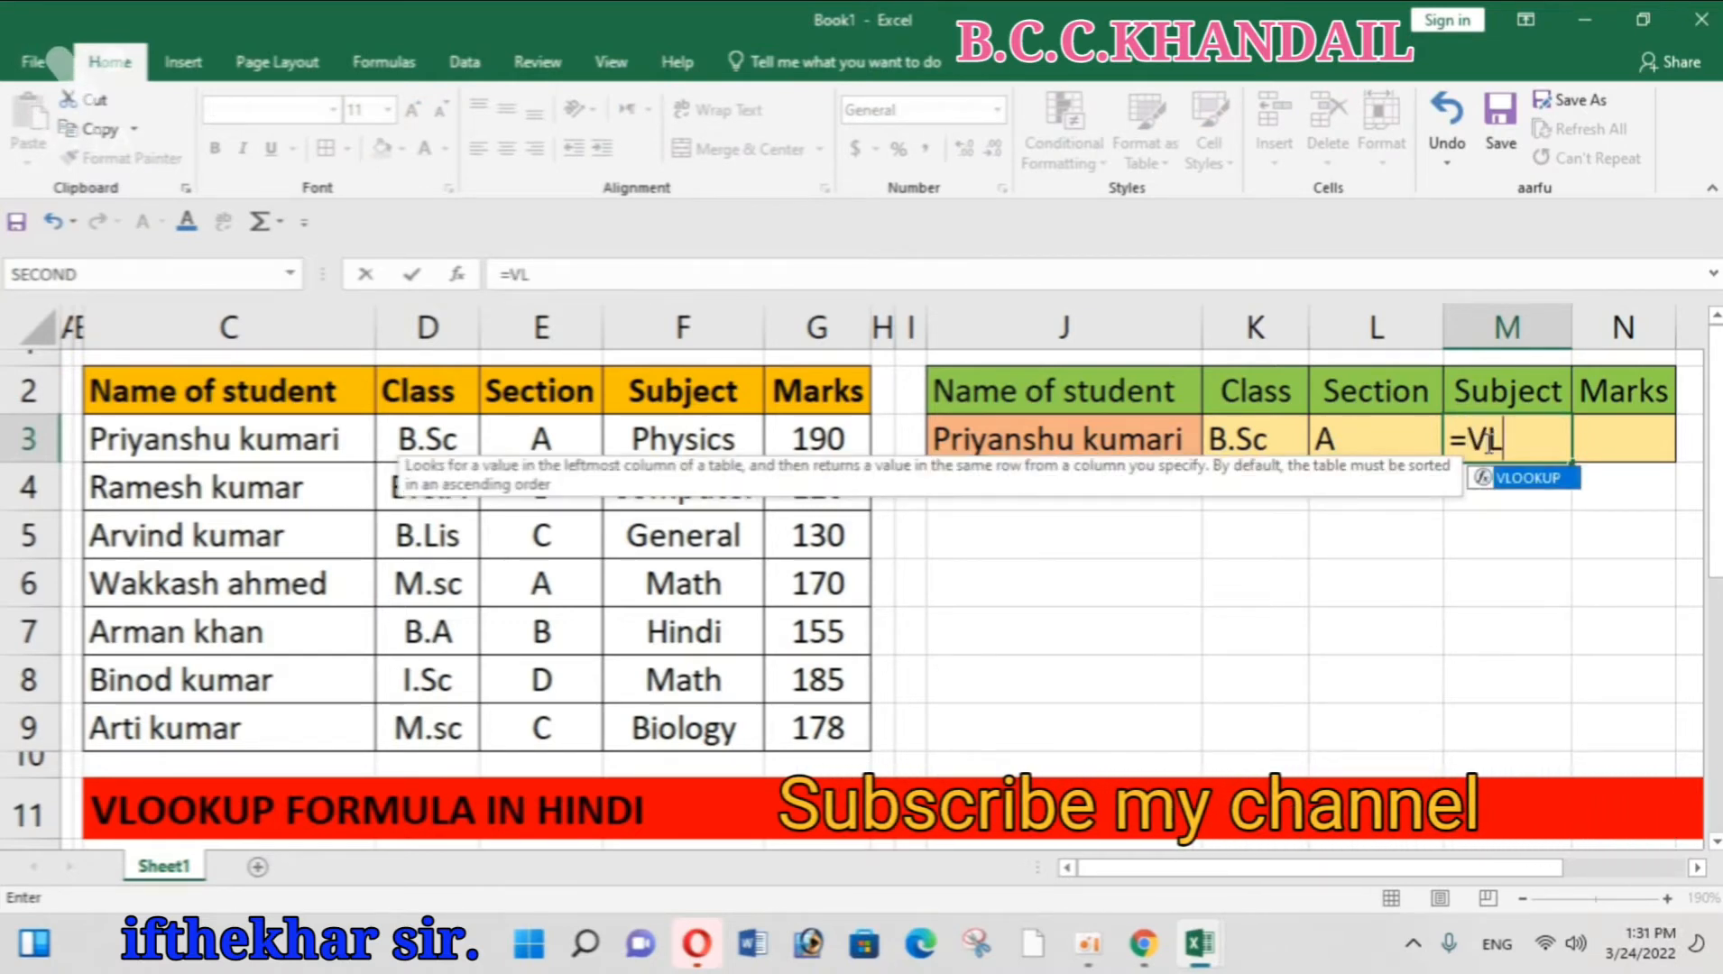
text(OOKU)
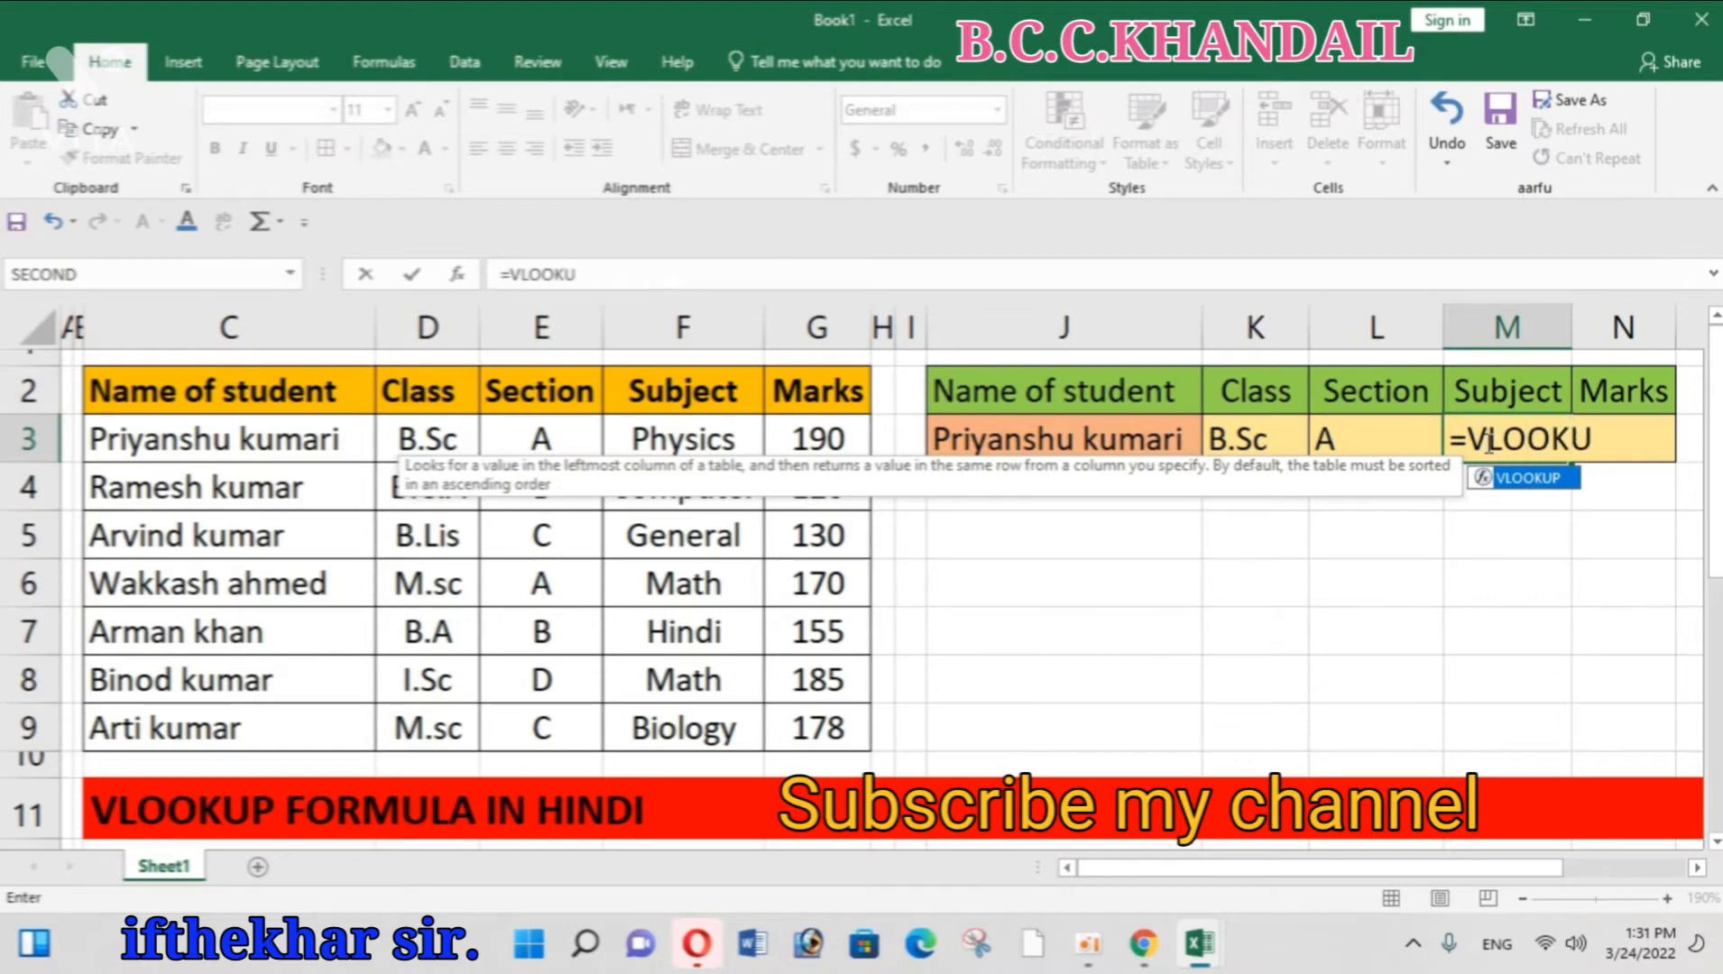
text(P()
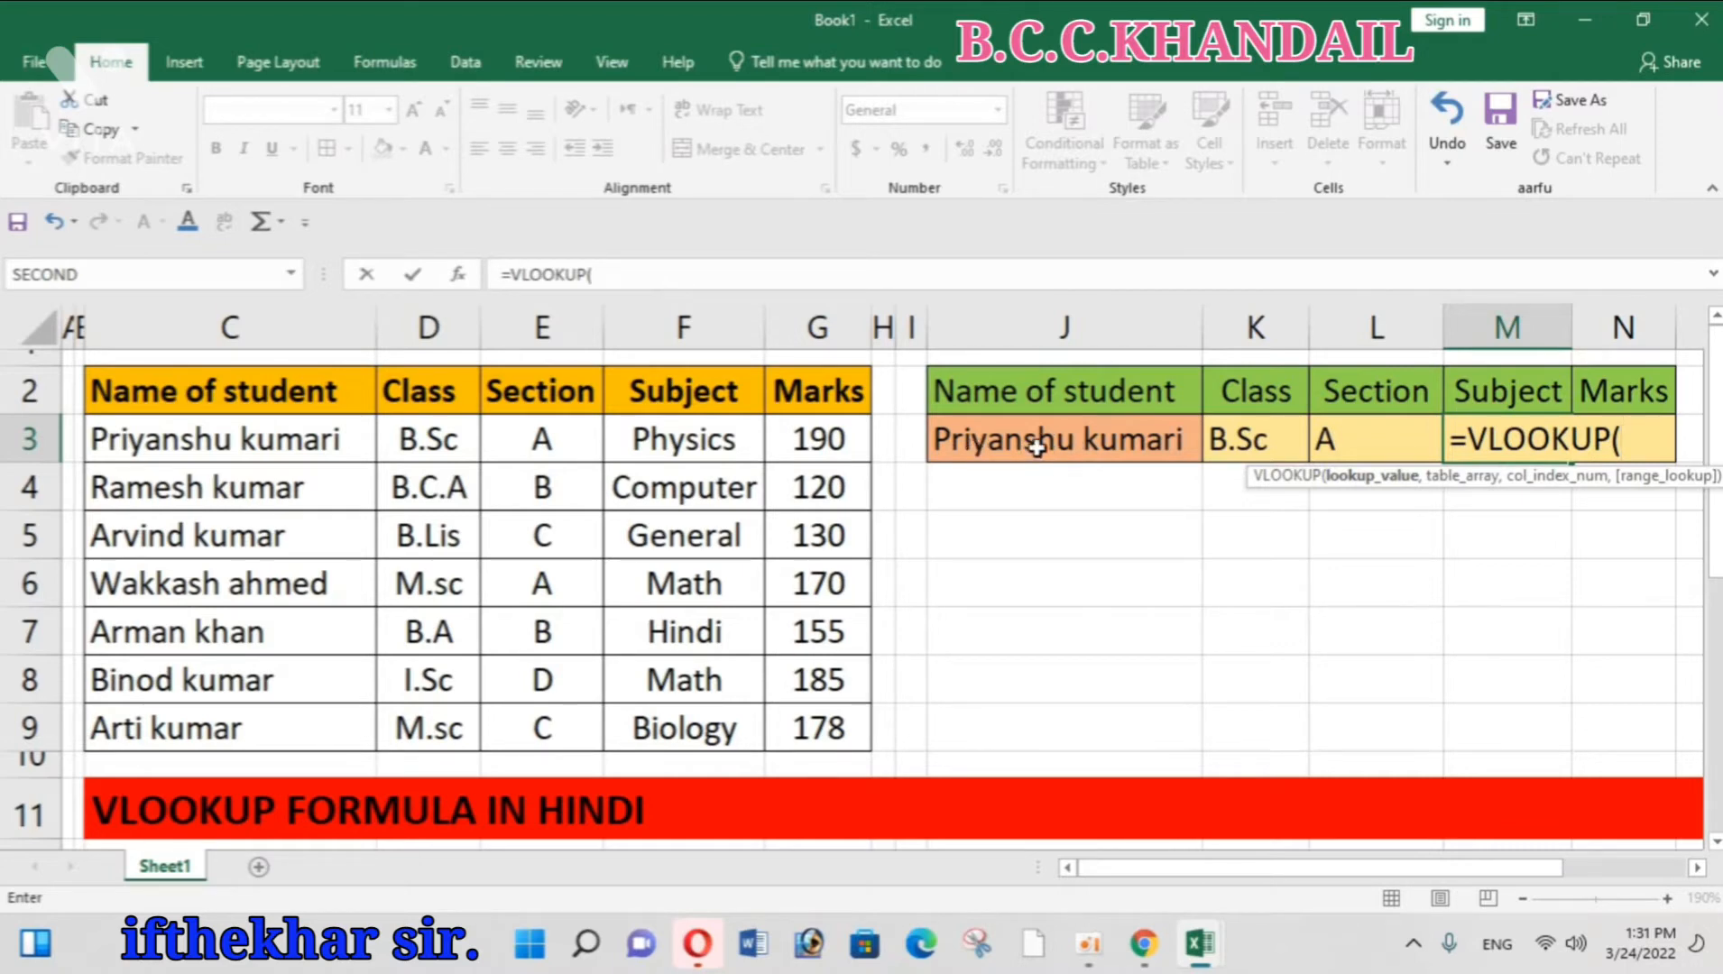
click(1099, 445)
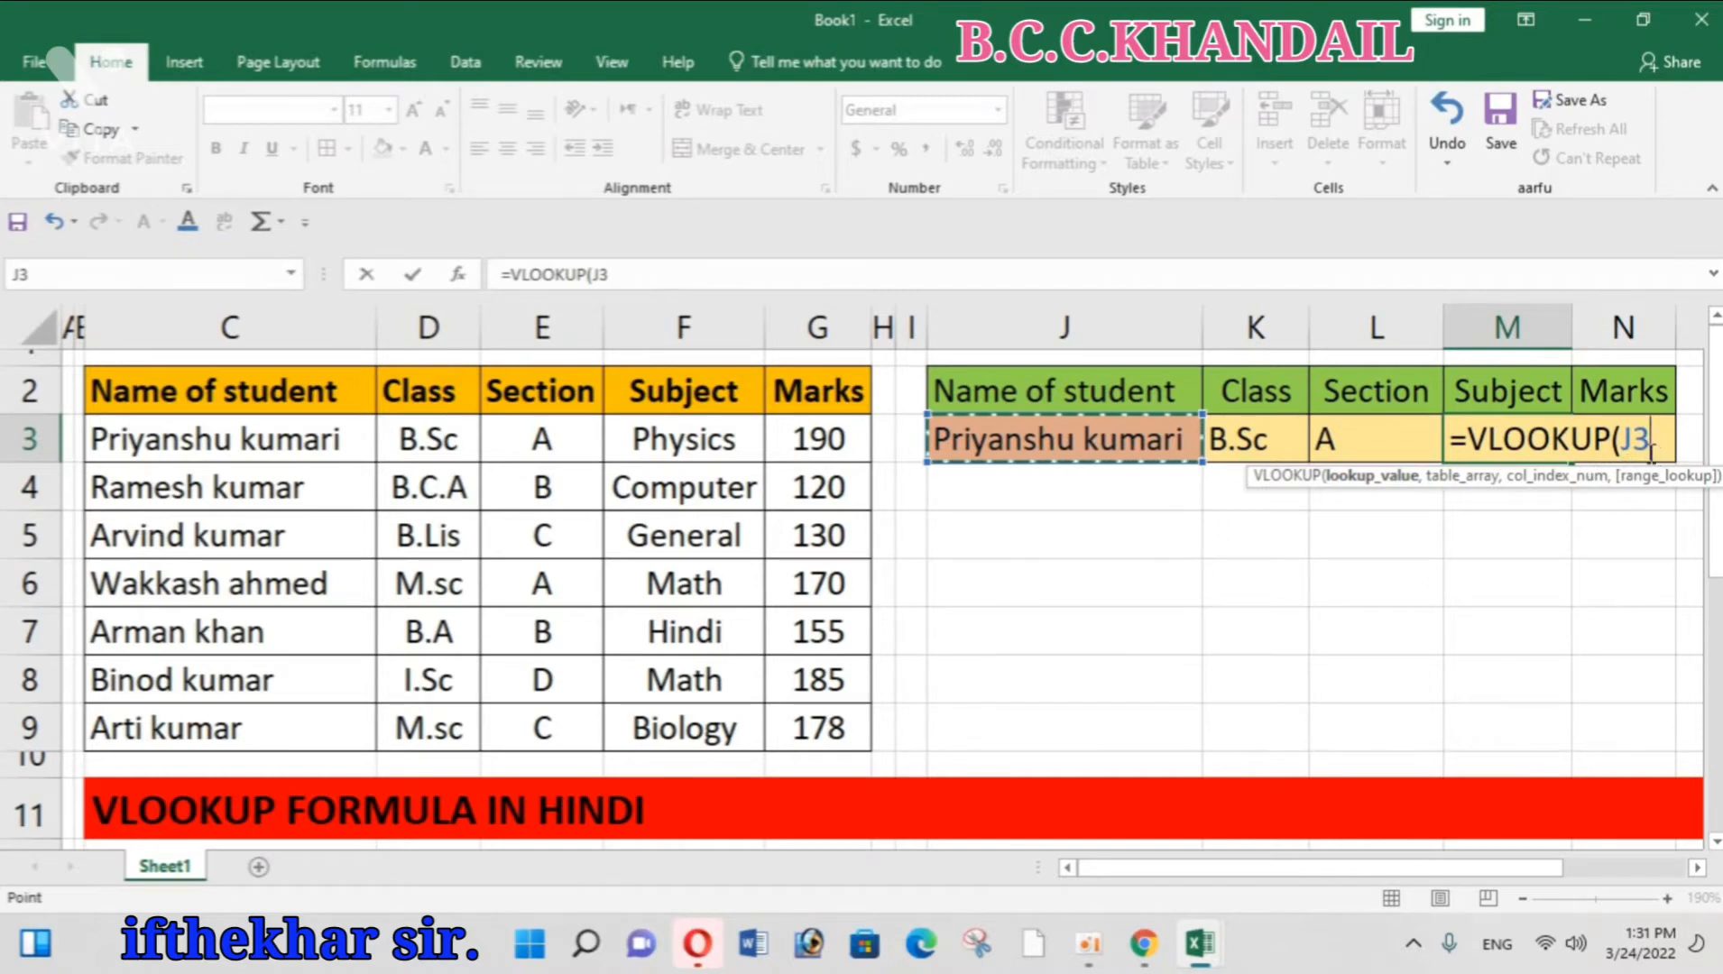
text(,)
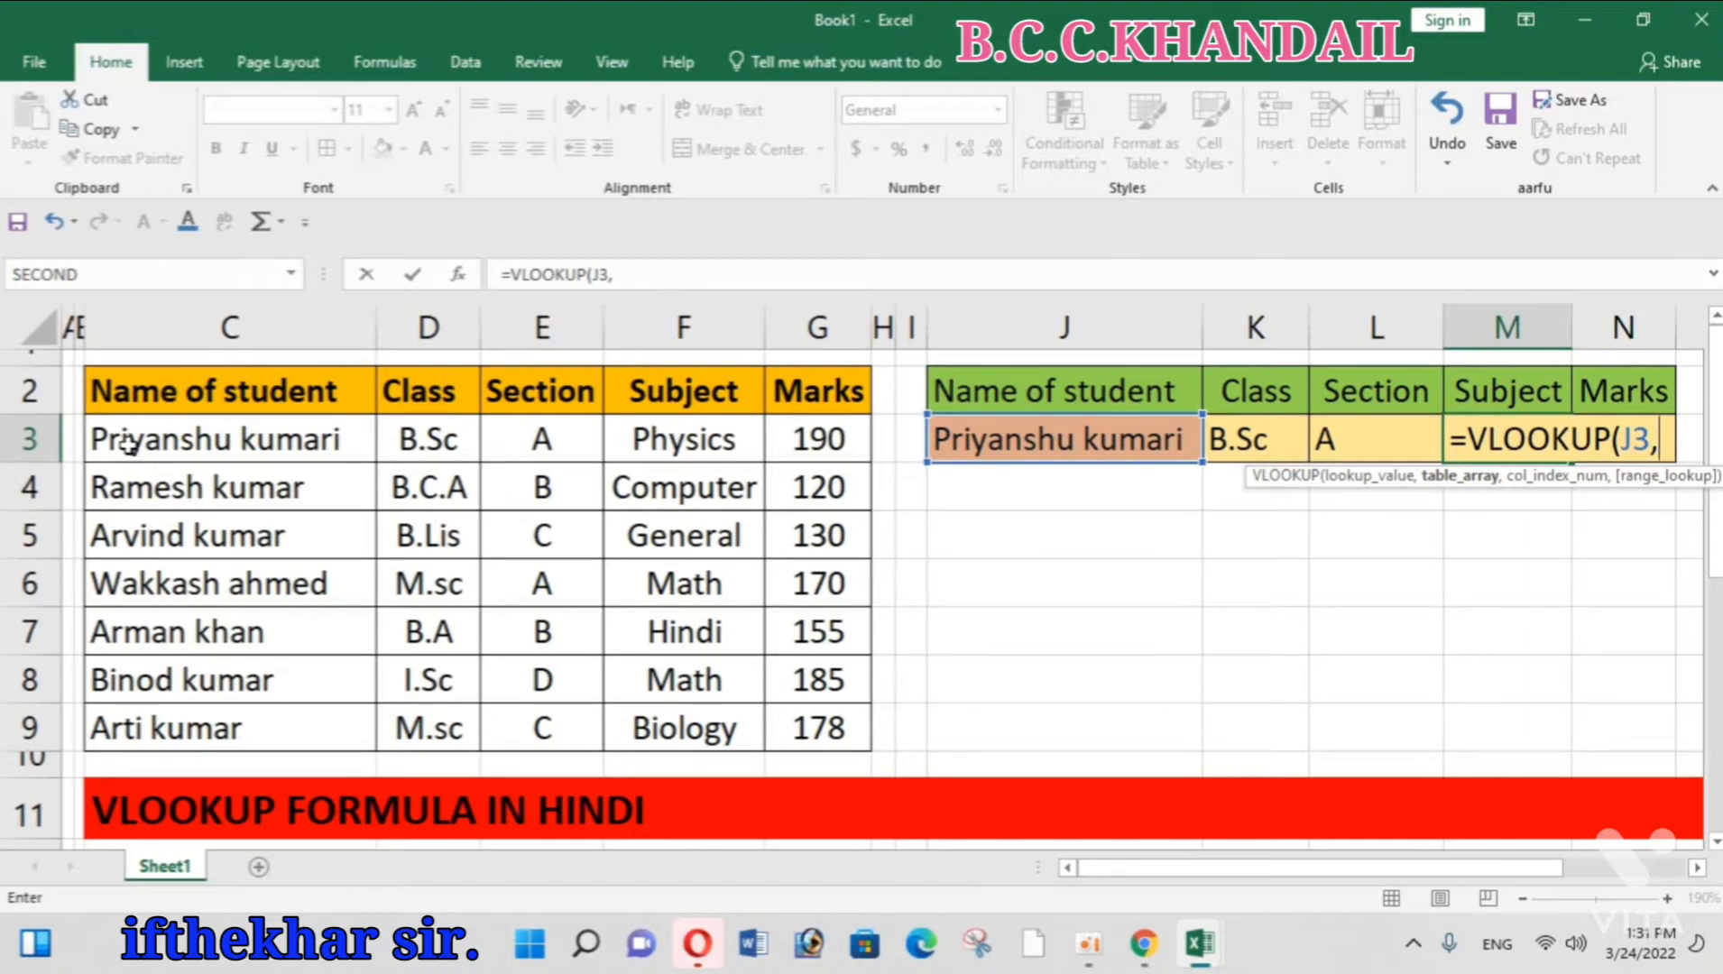
drag(126, 443, 792, 740)
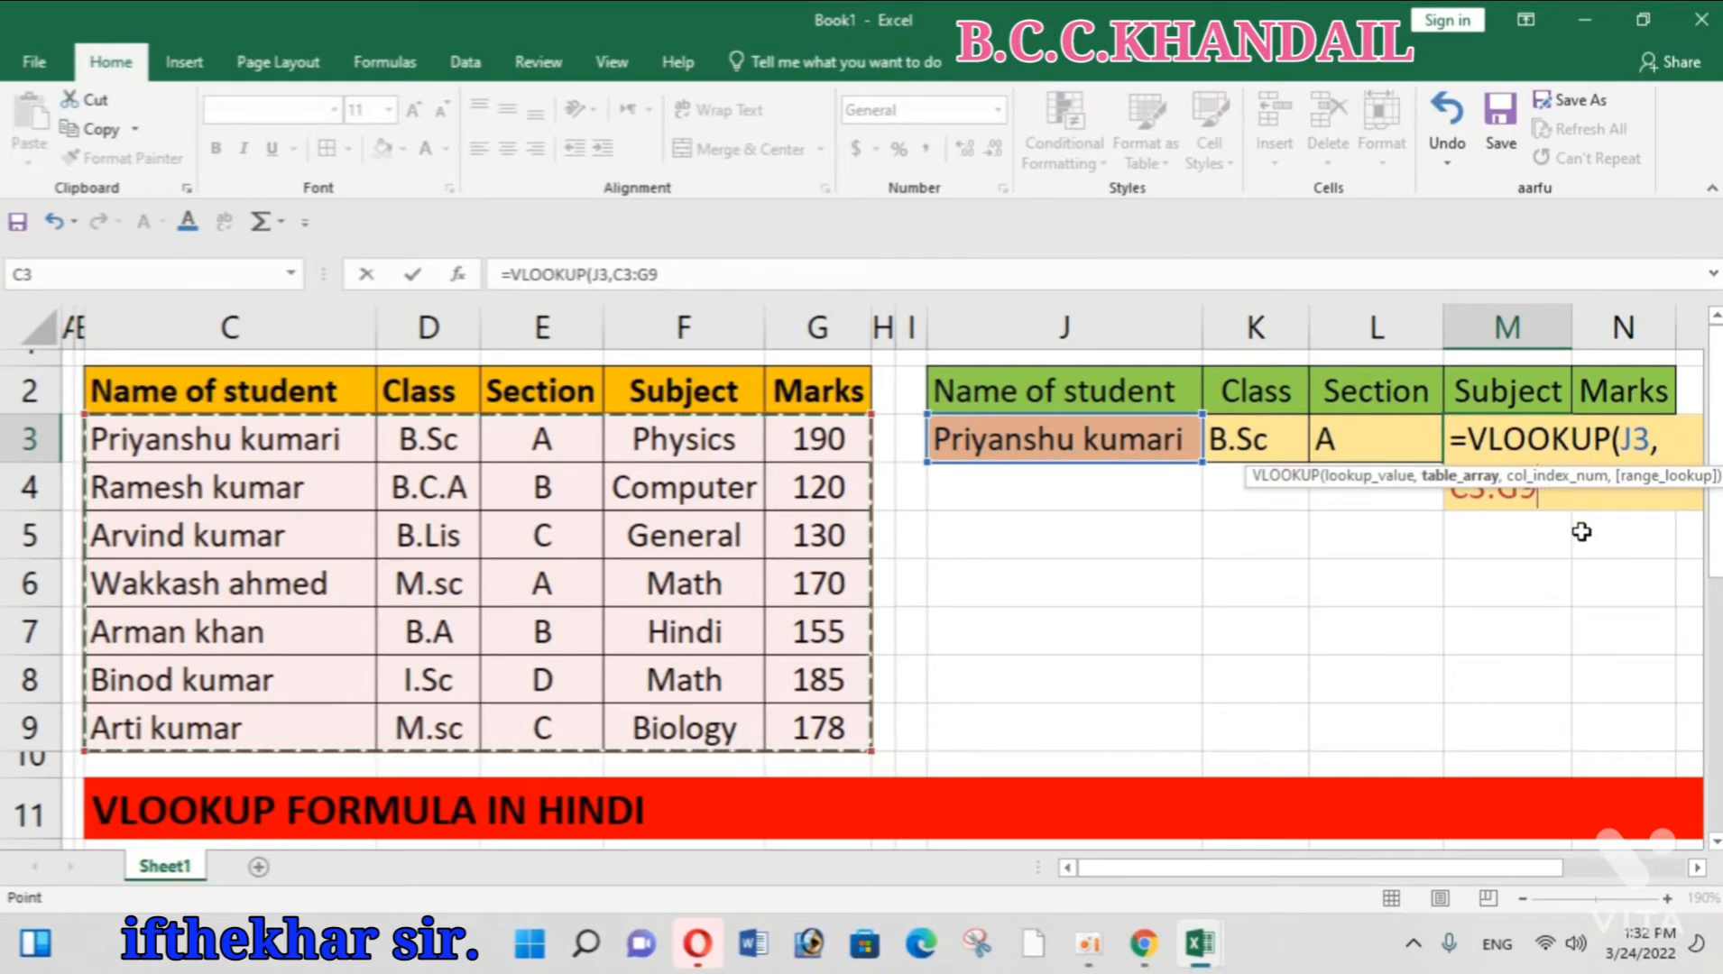
text(,)
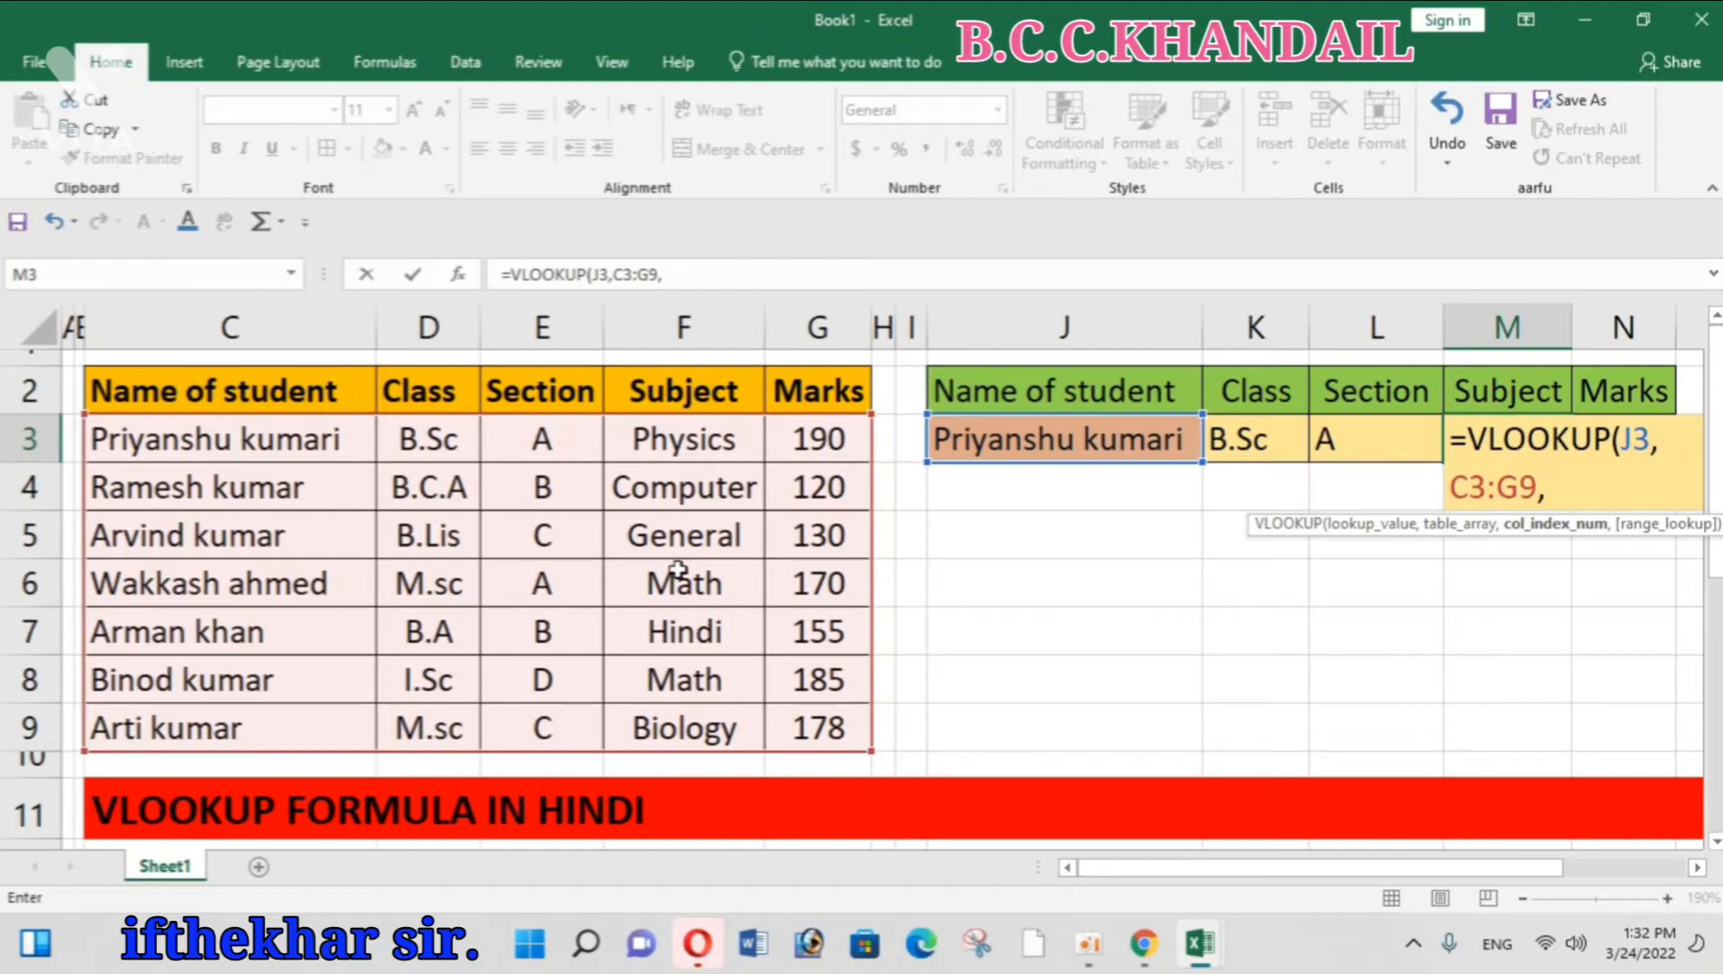
text(4,)
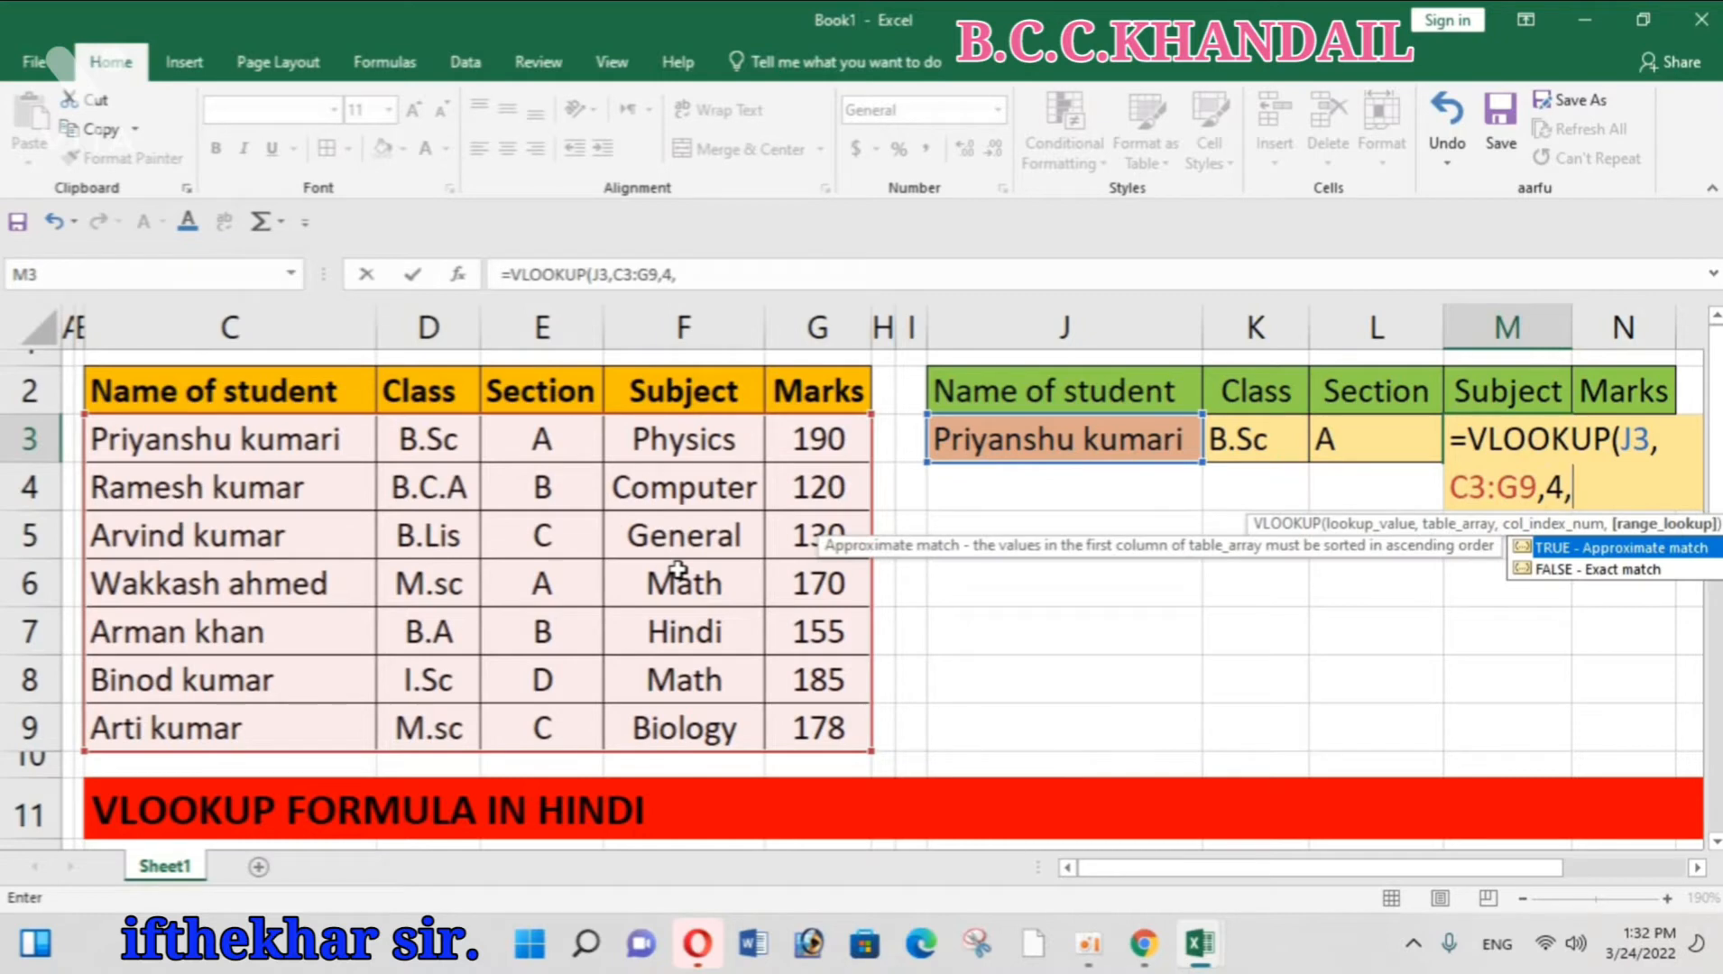
text(FAL)
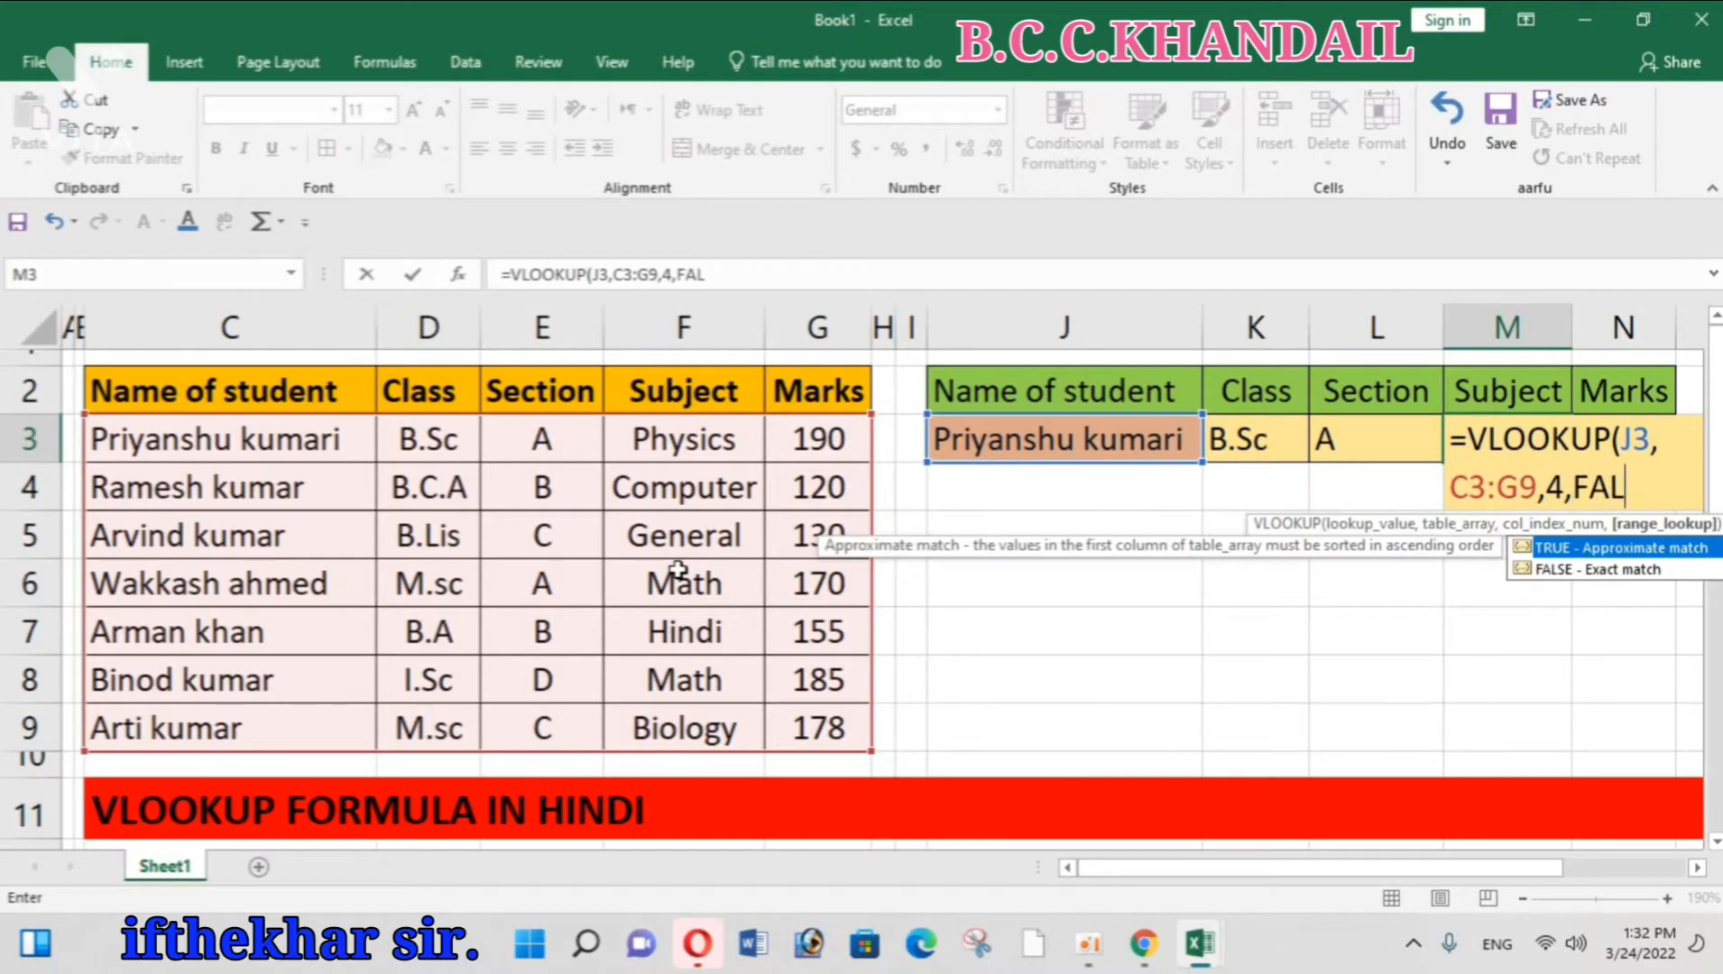
text(SE))
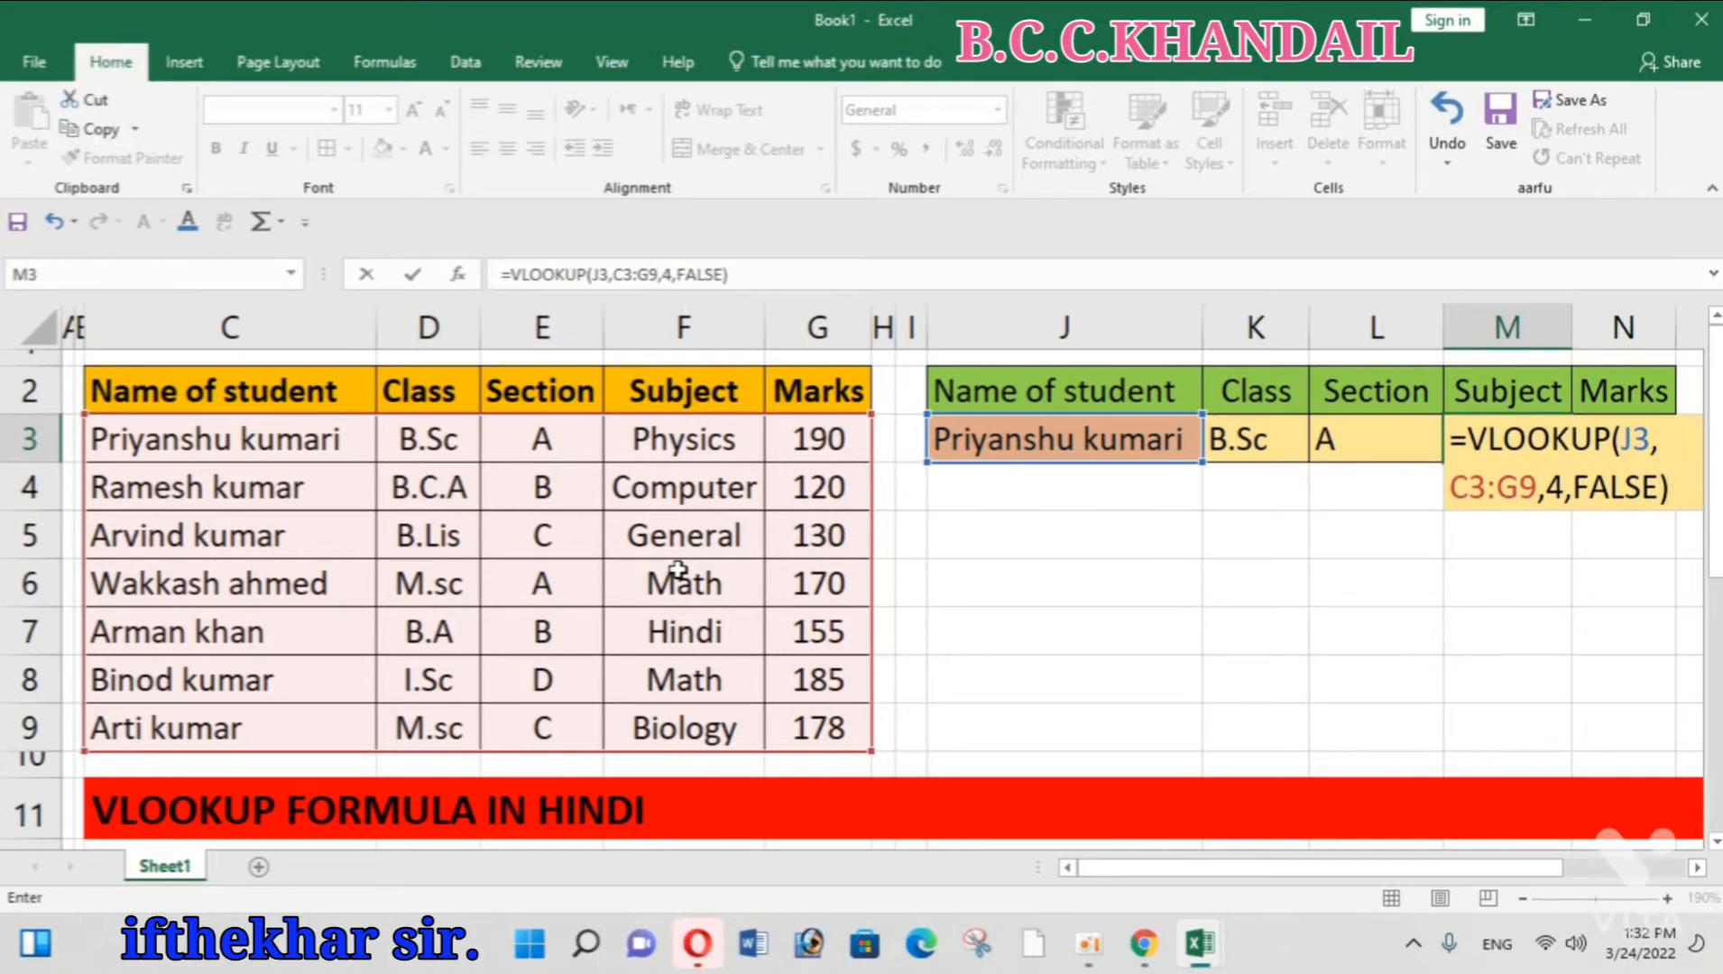
key(Return)
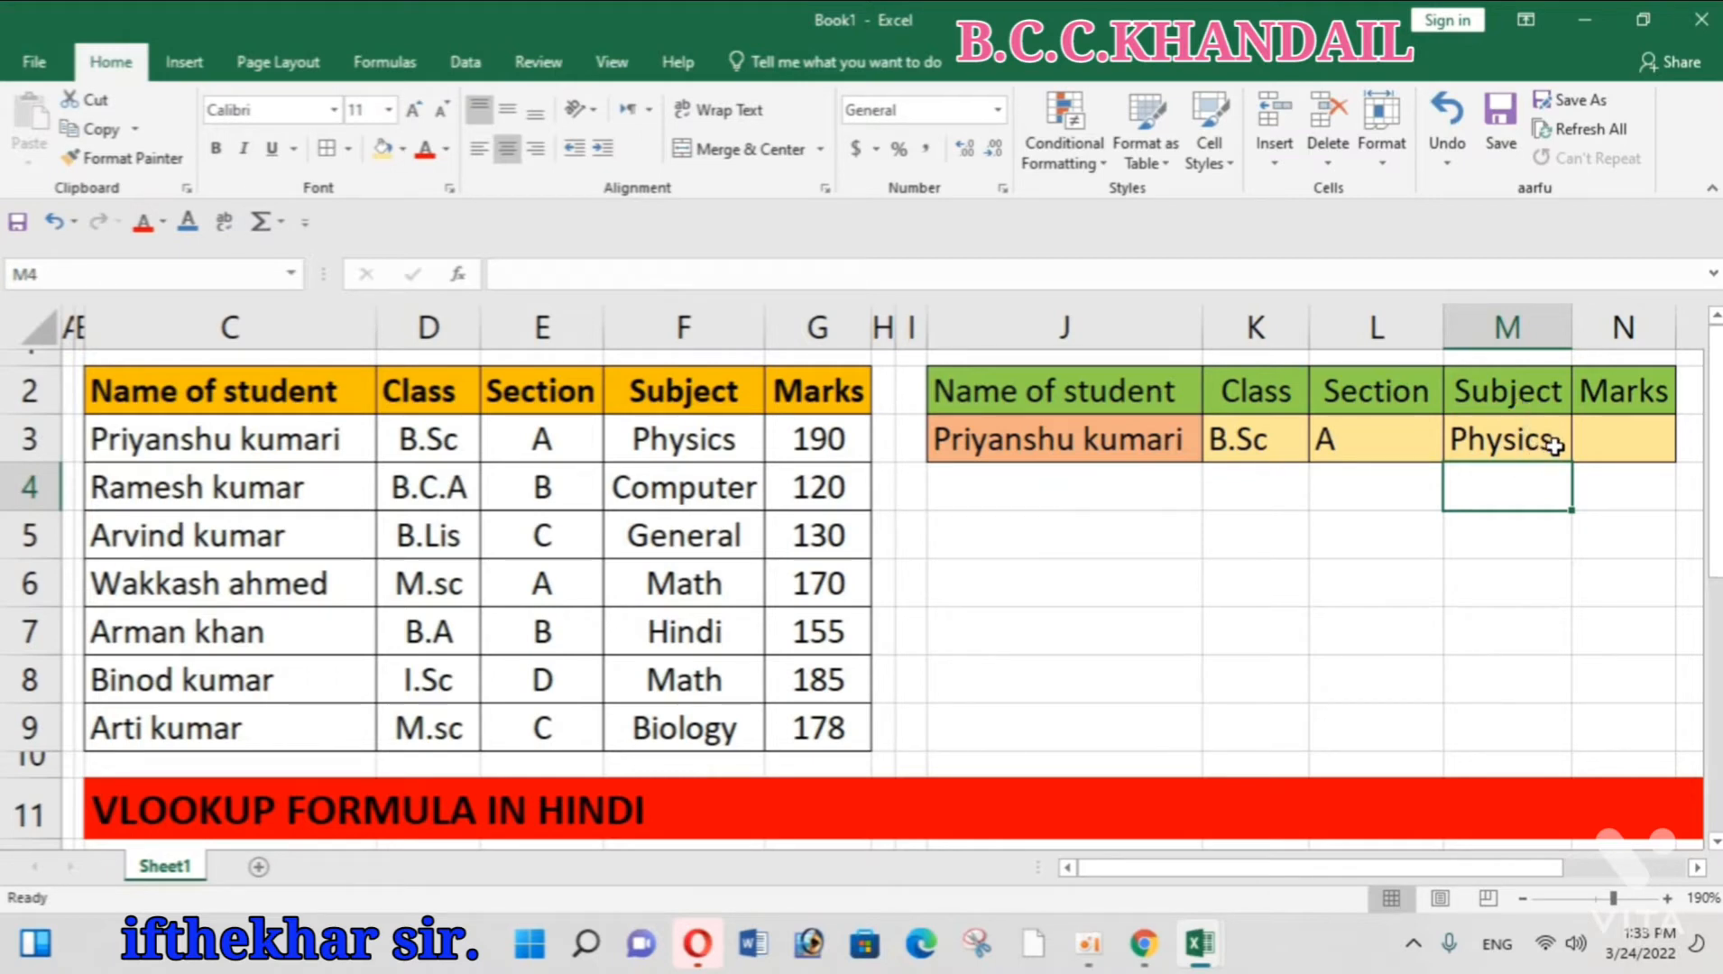
- Enter =VLOOKUP(J3,C3:G9,5,FALSE) in cell N3 to look up the student's marks with an exact match
click(1622, 446)
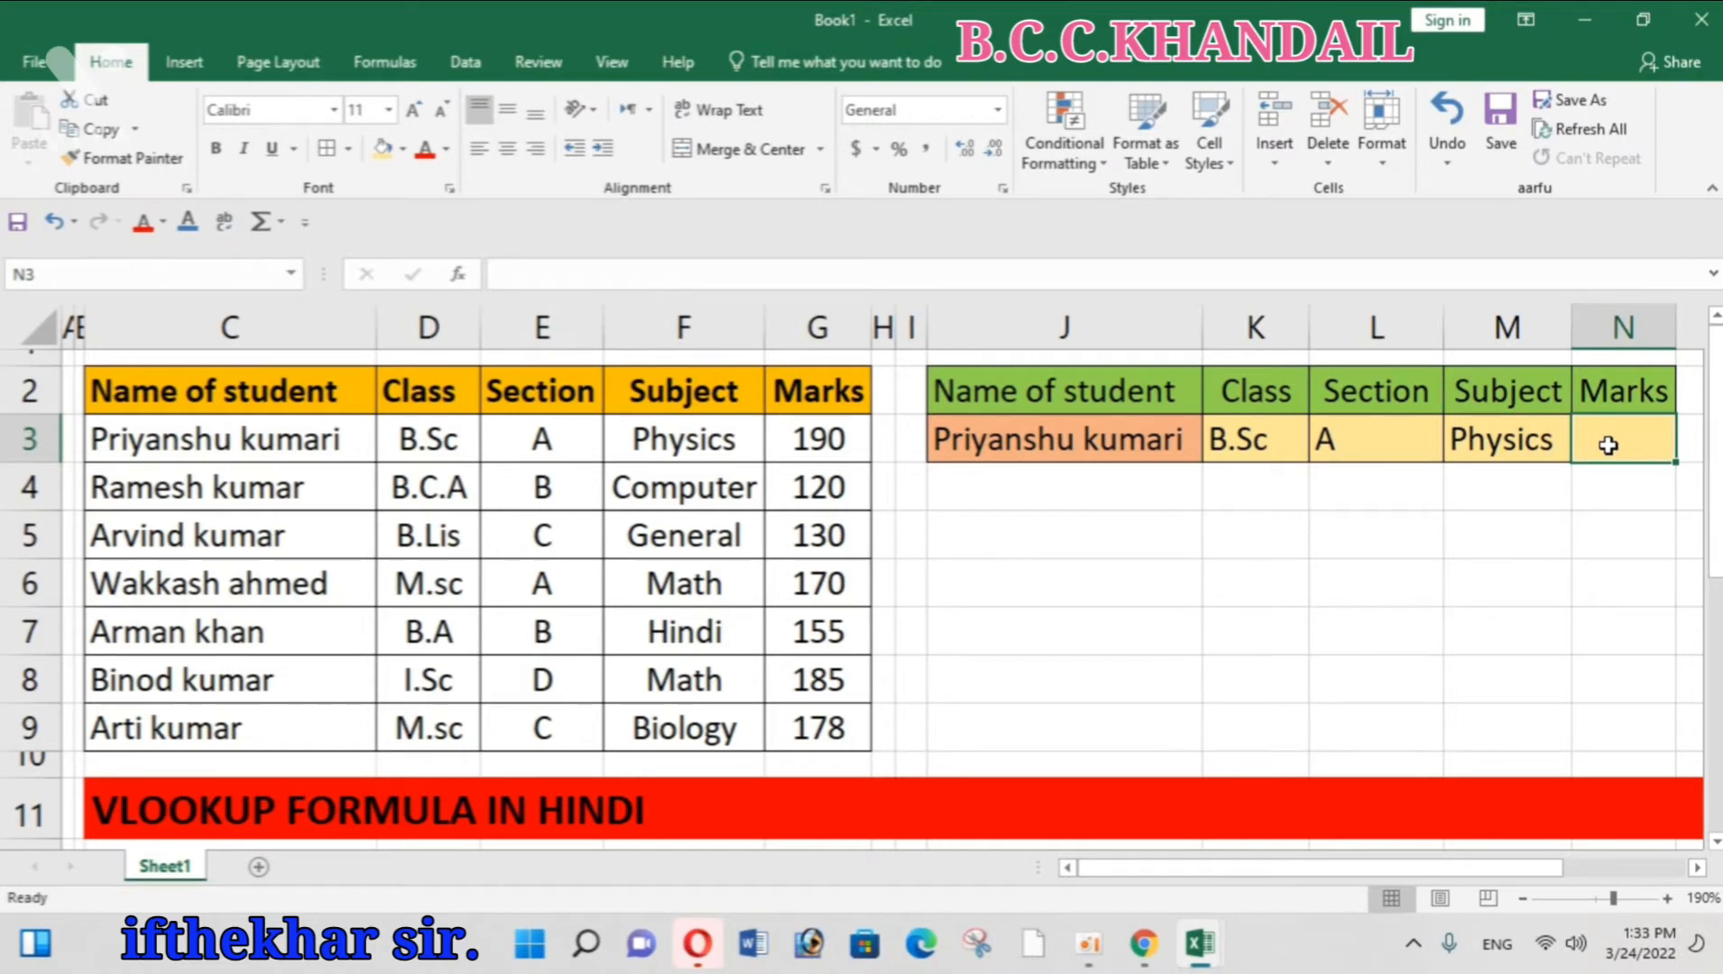
text(=V)
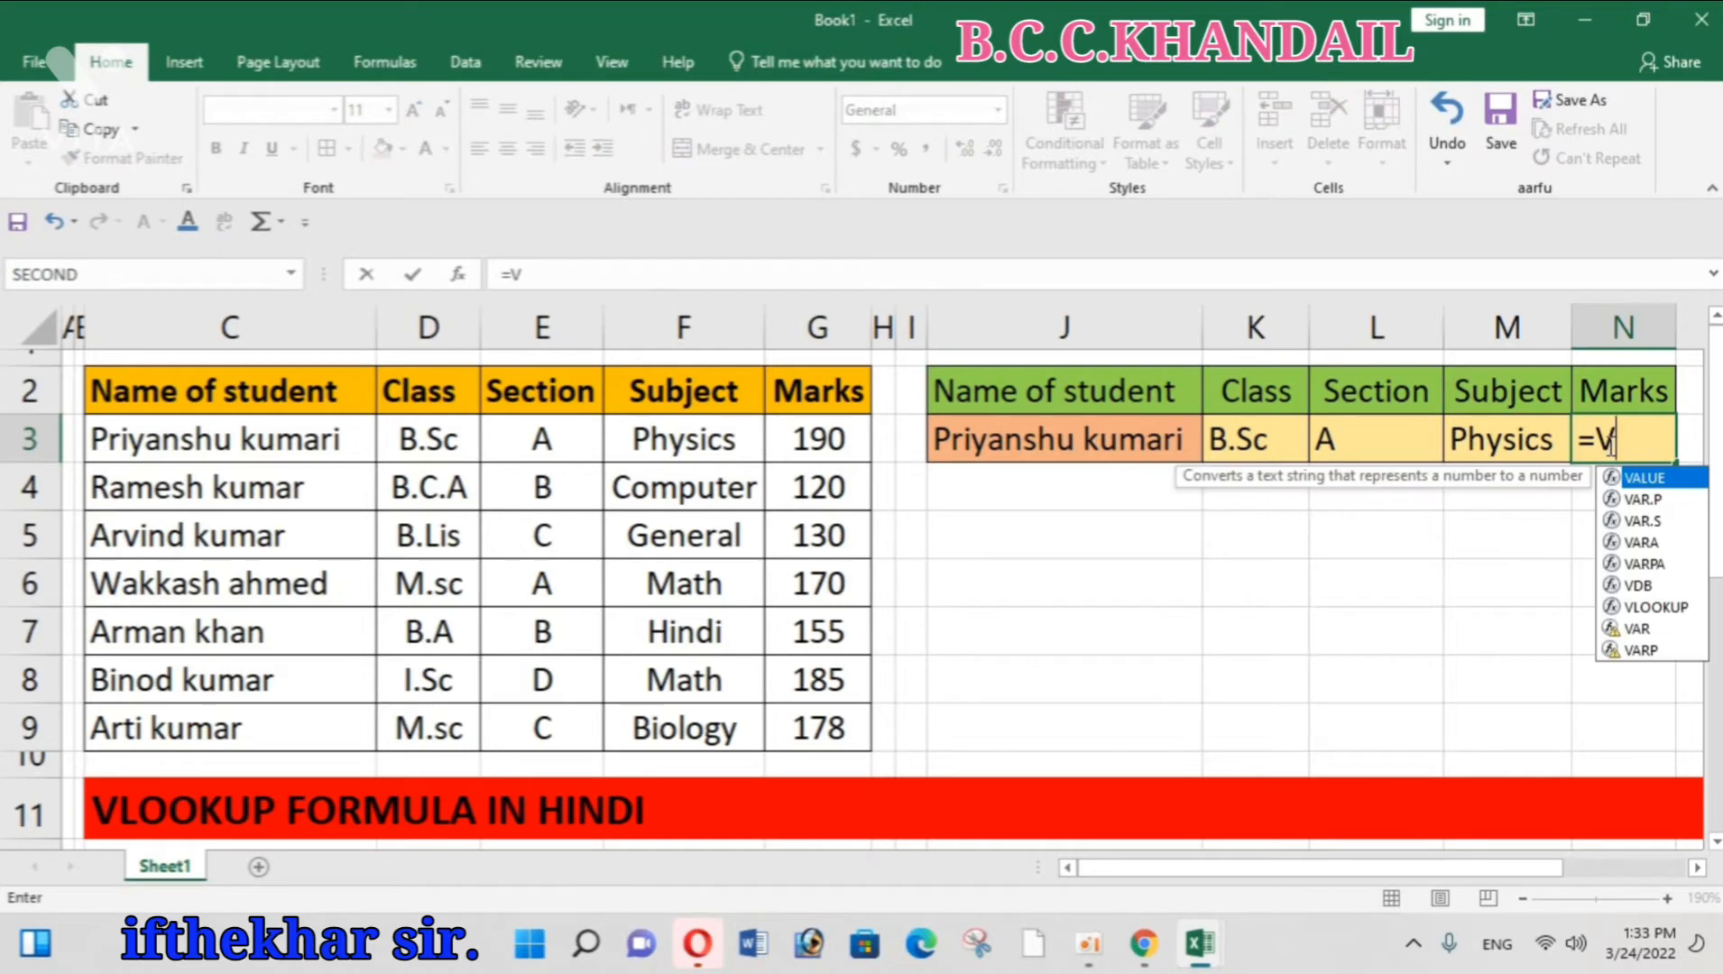
text(L)
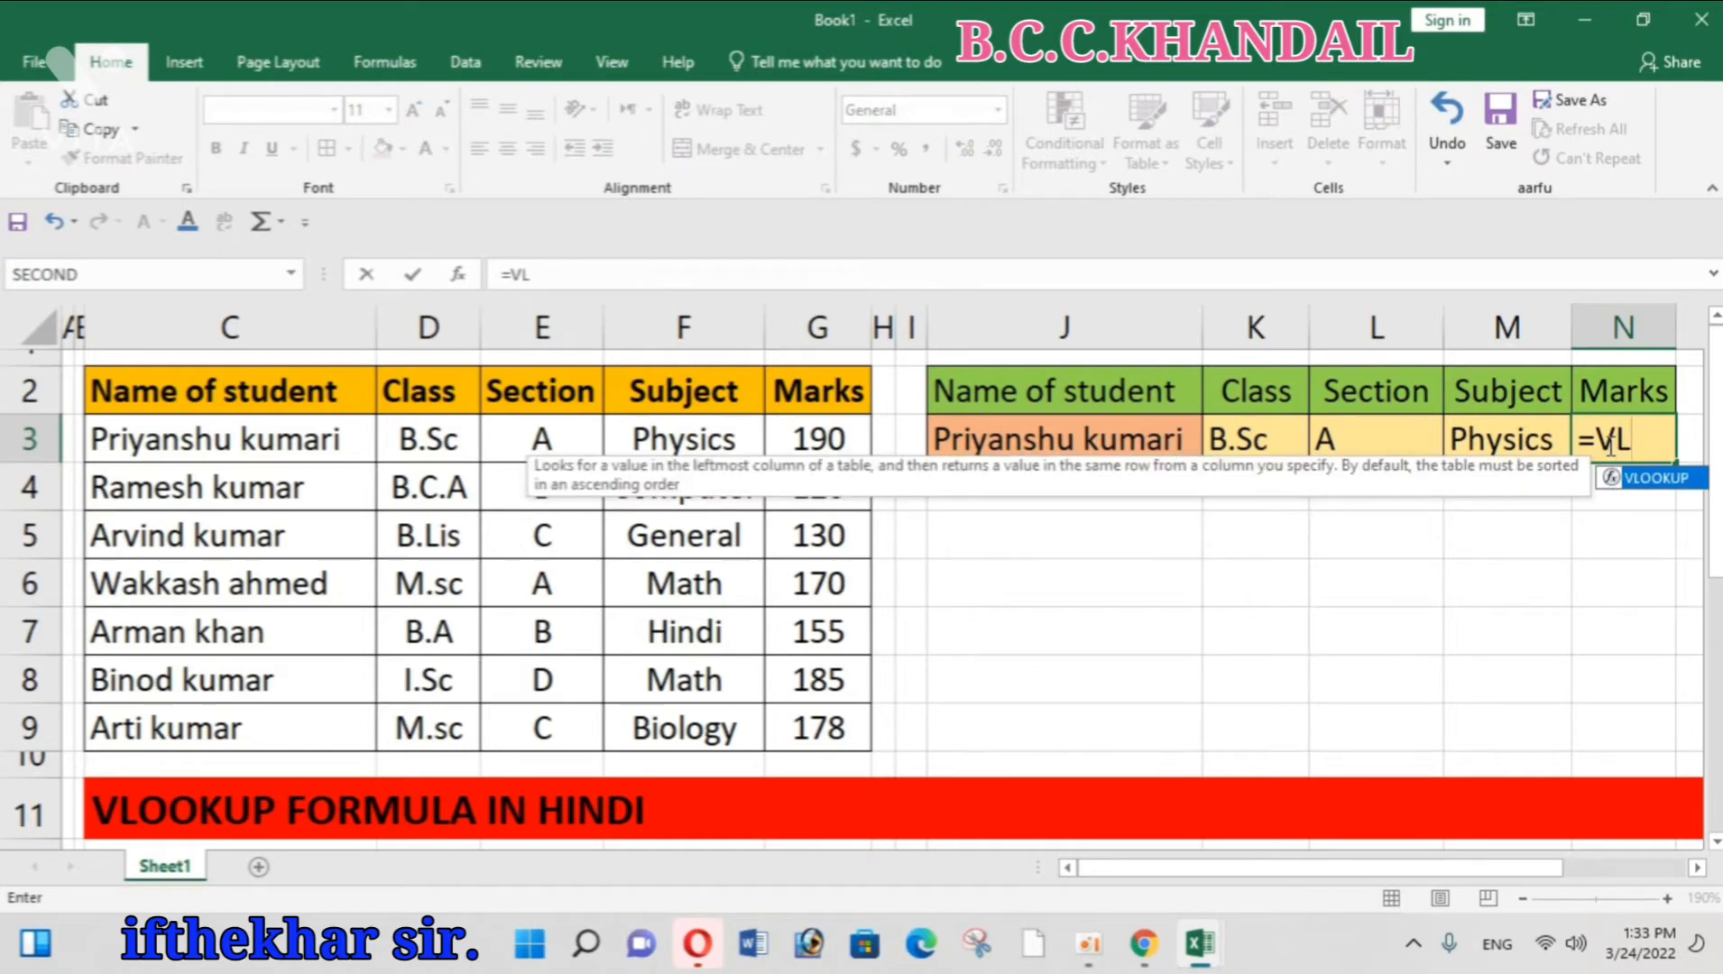
text(OOK)
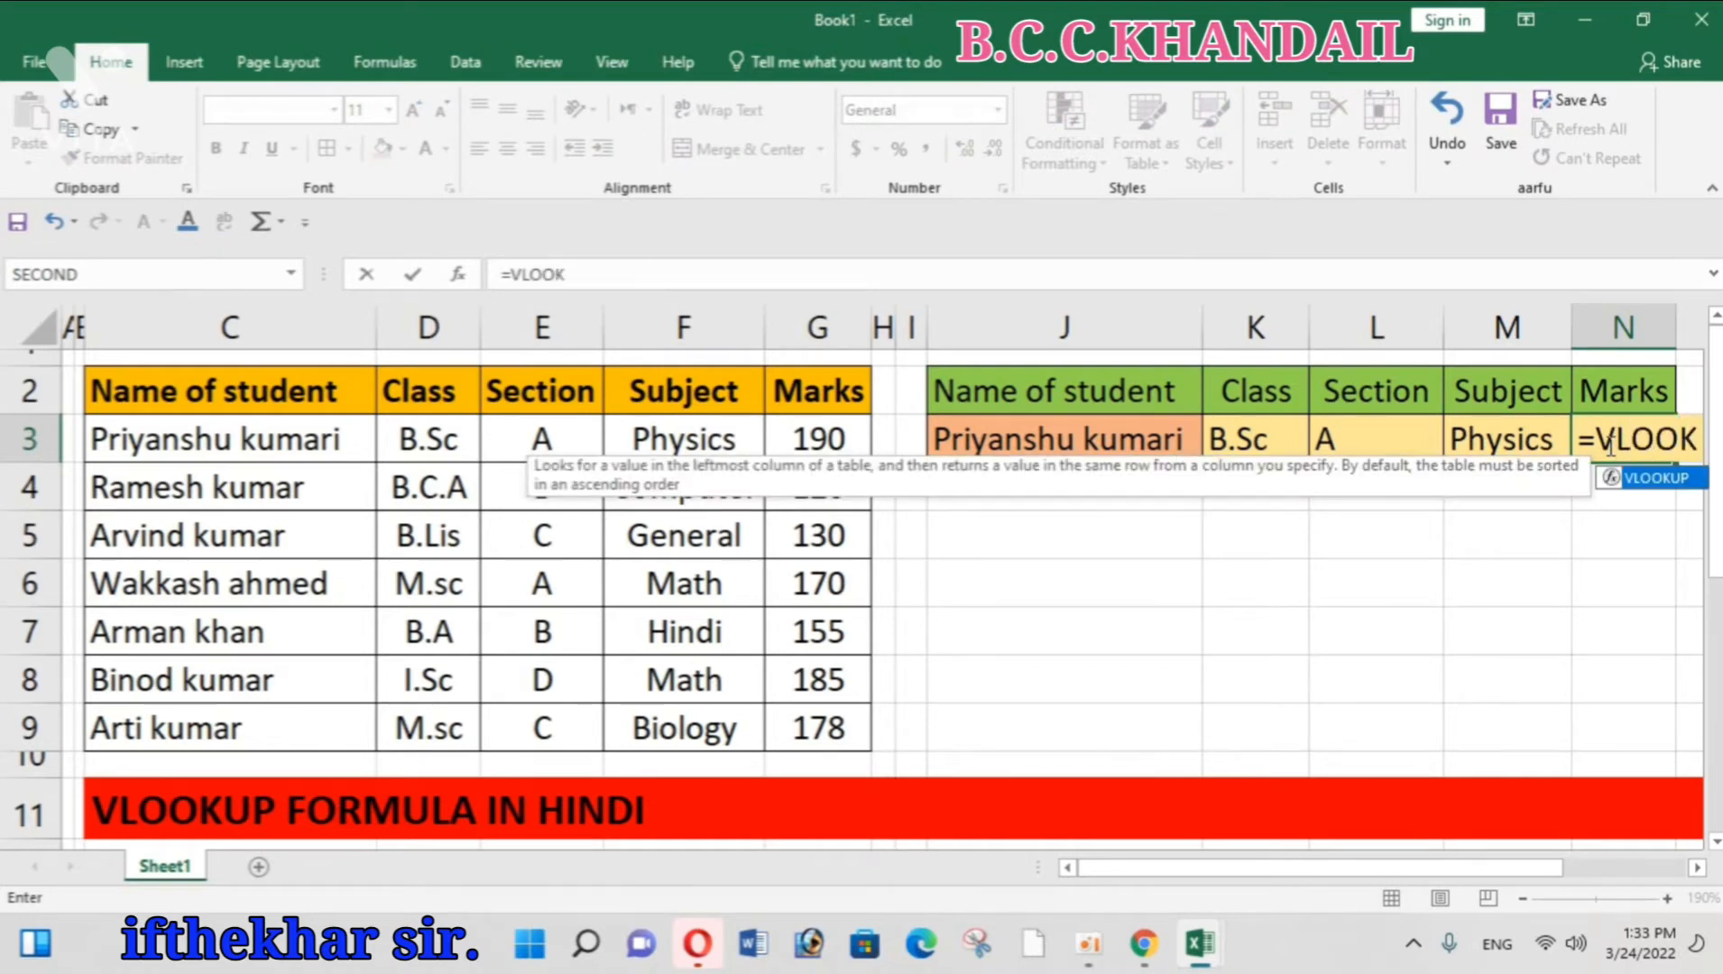
text(UP)
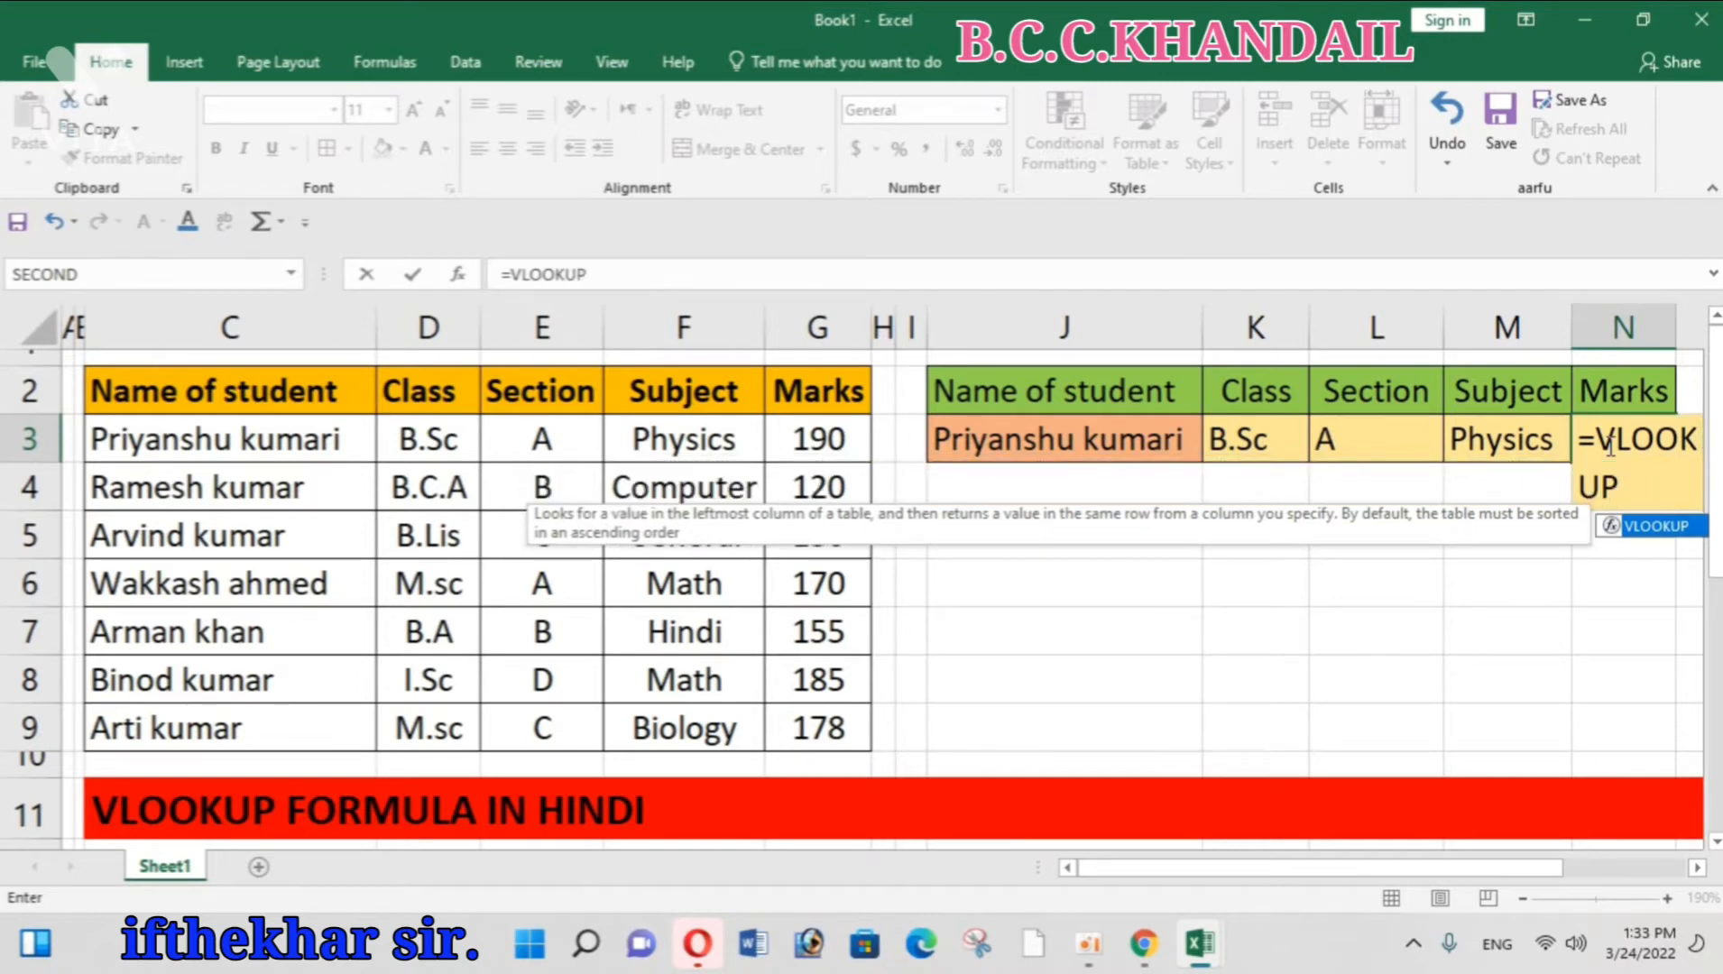
text(()
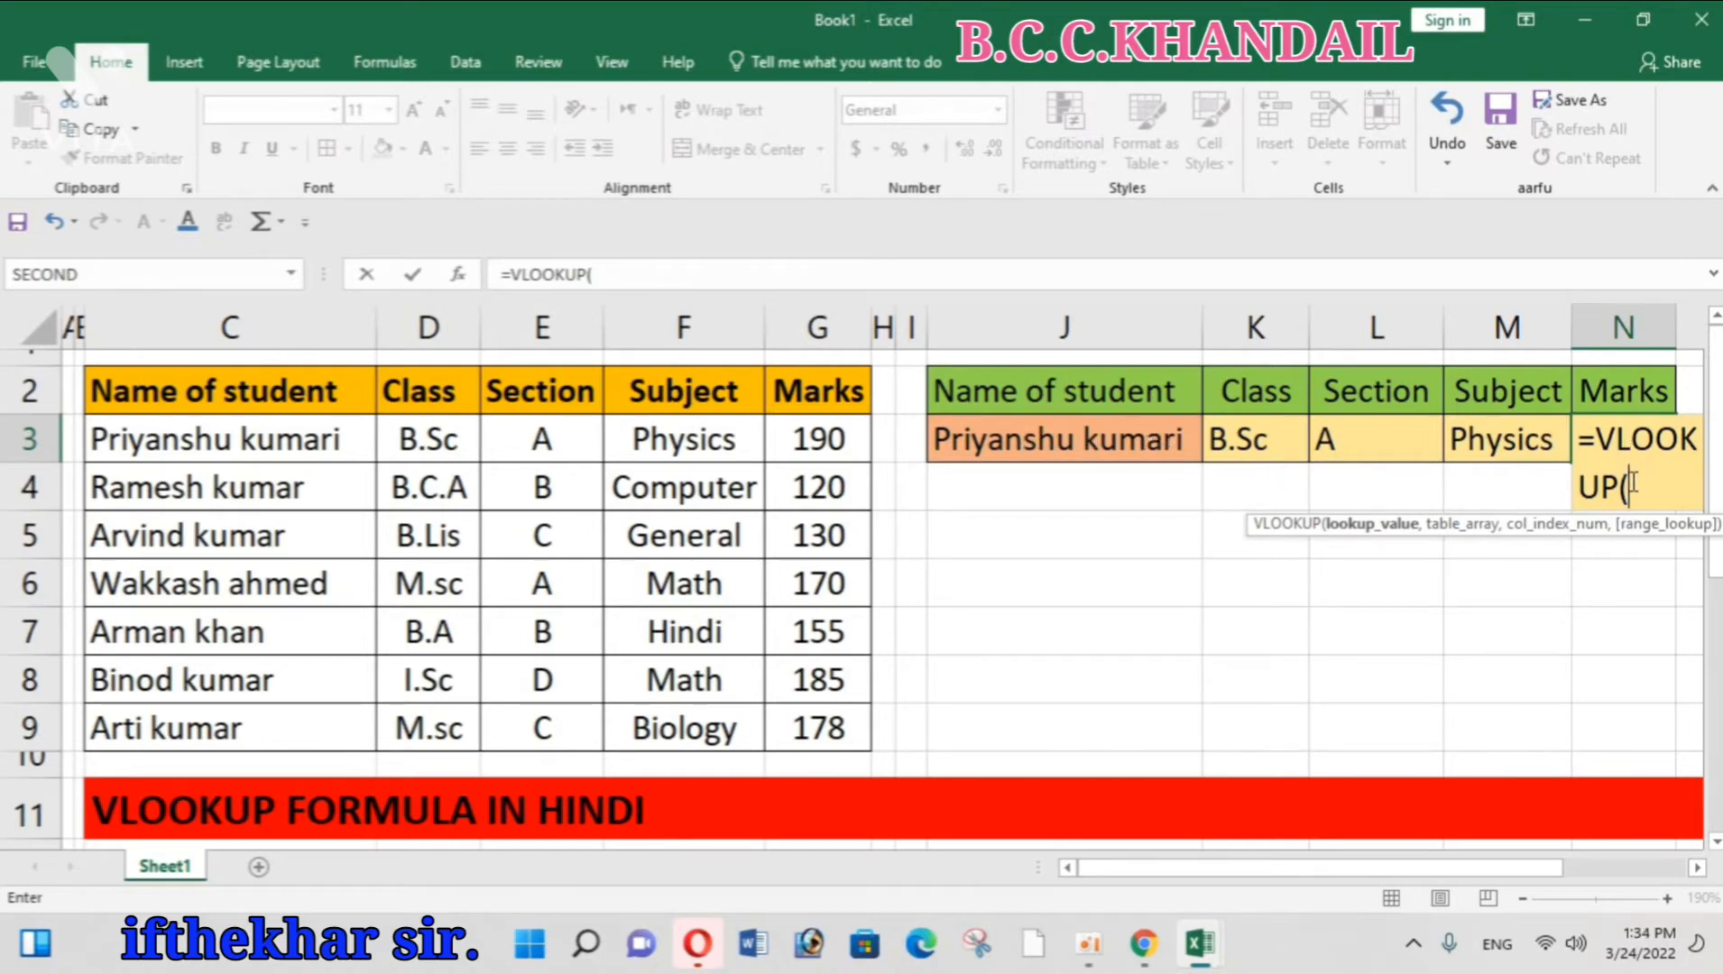
click(1089, 438)
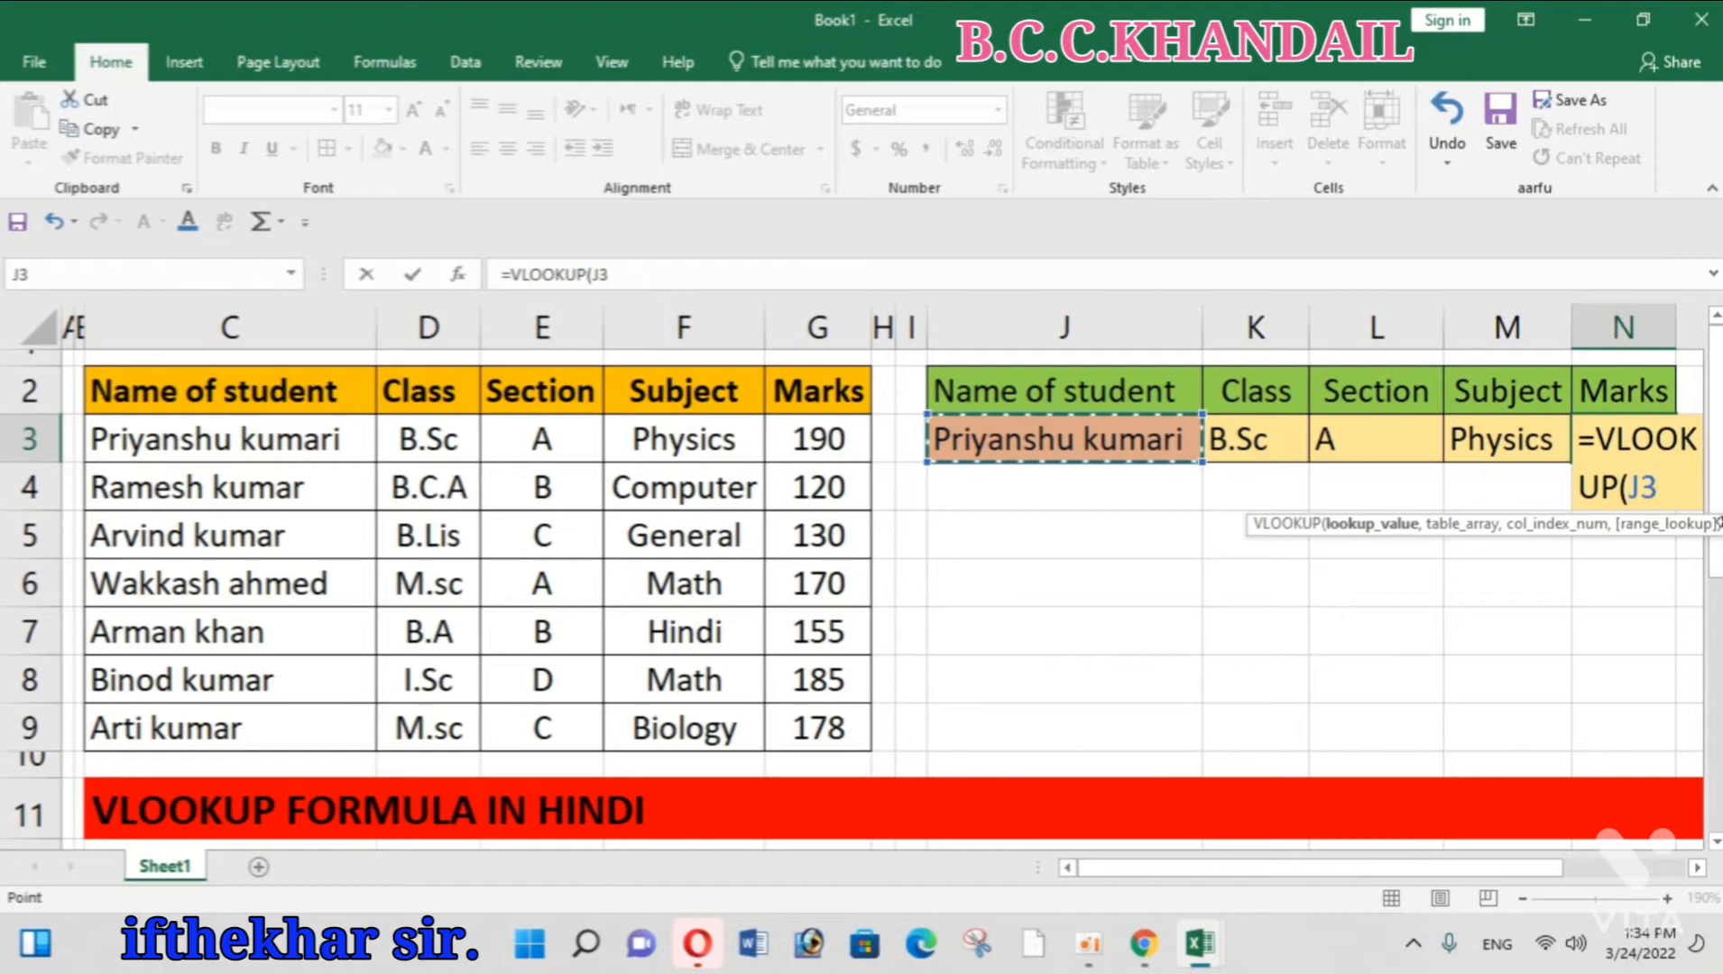
text(,)
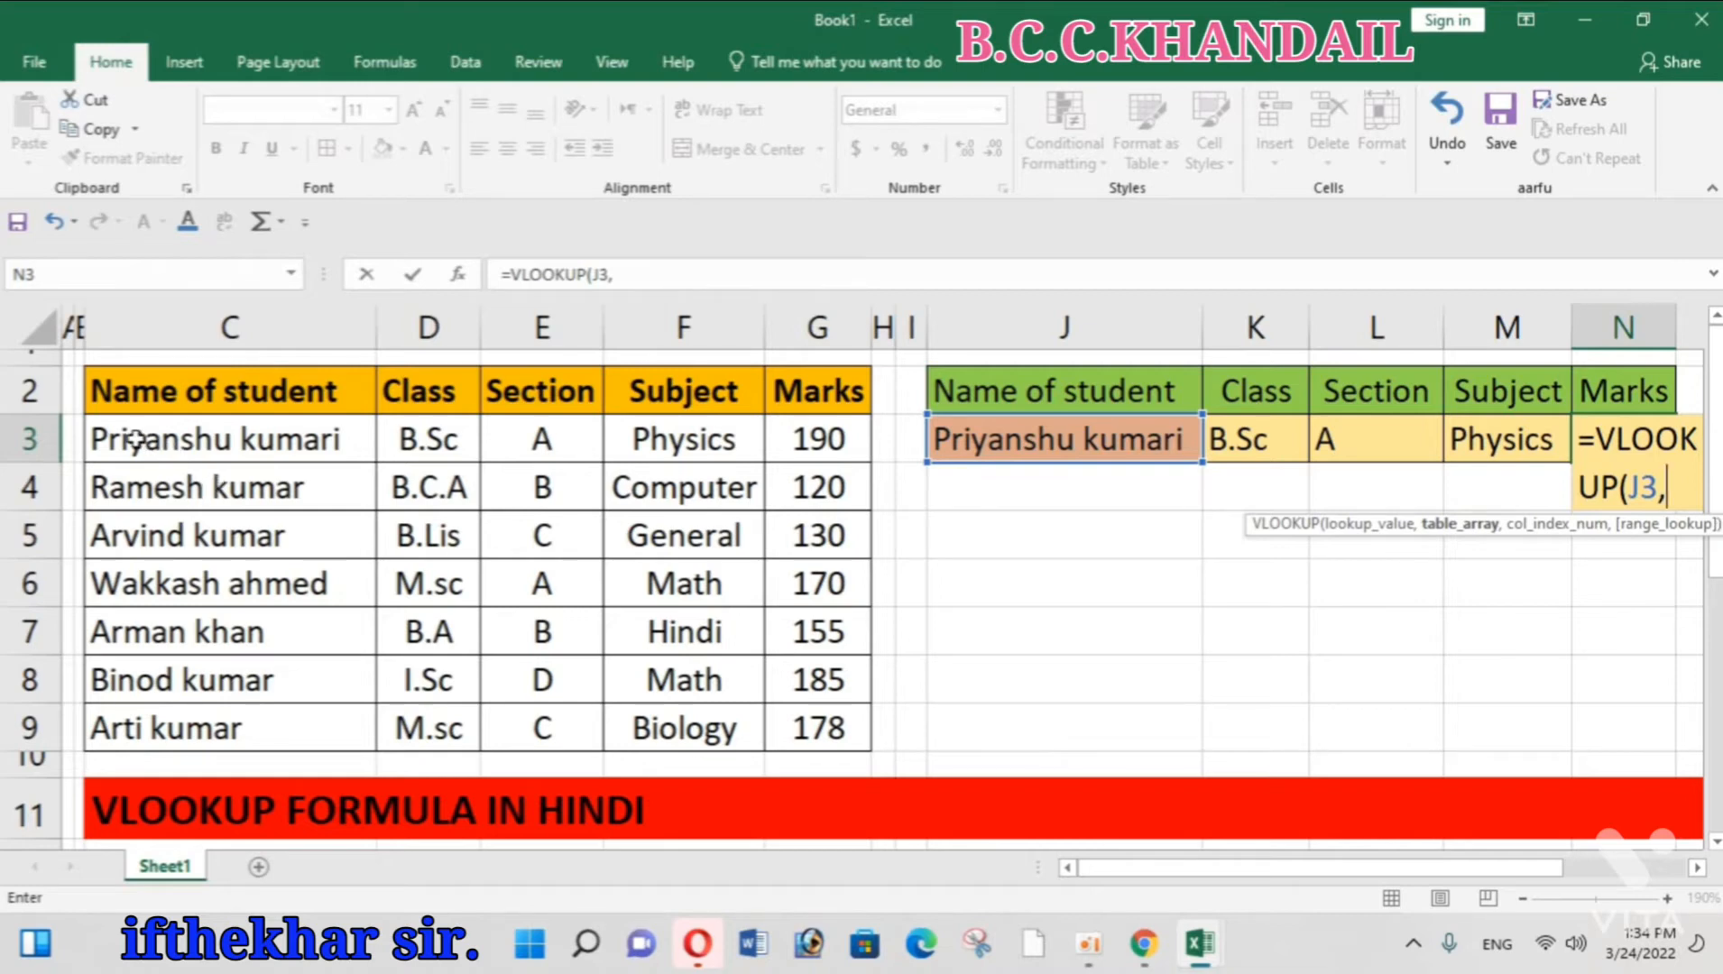
drag(135, 441, 777, 731)
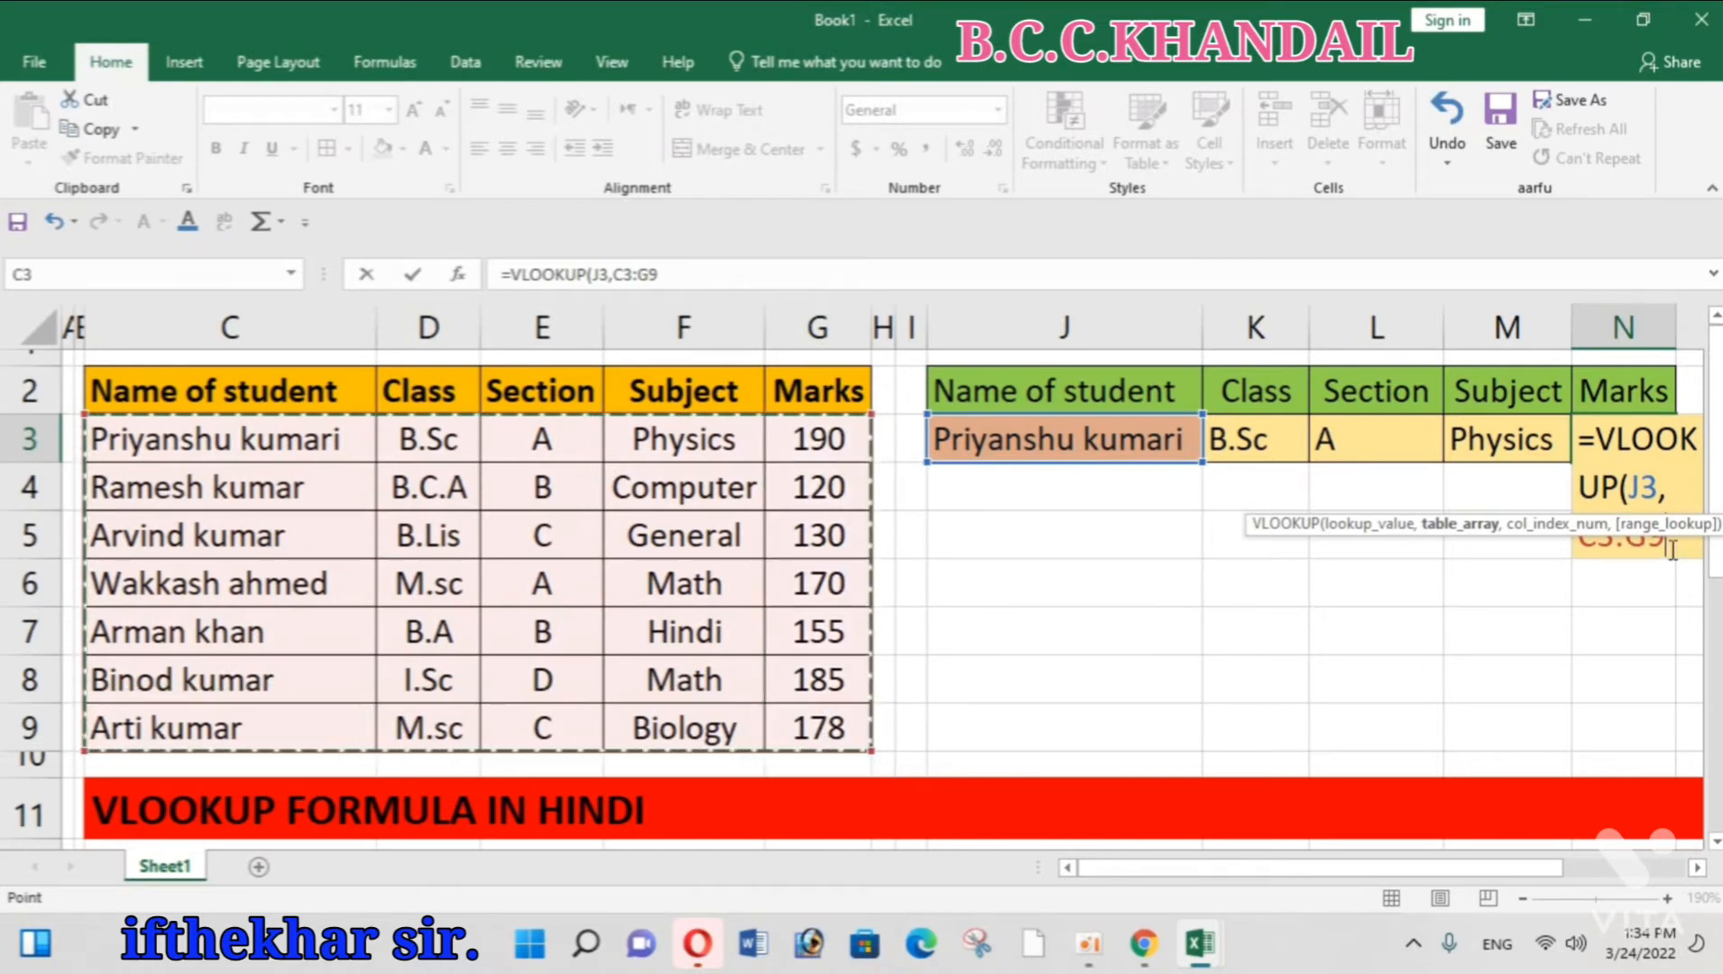
text(,)
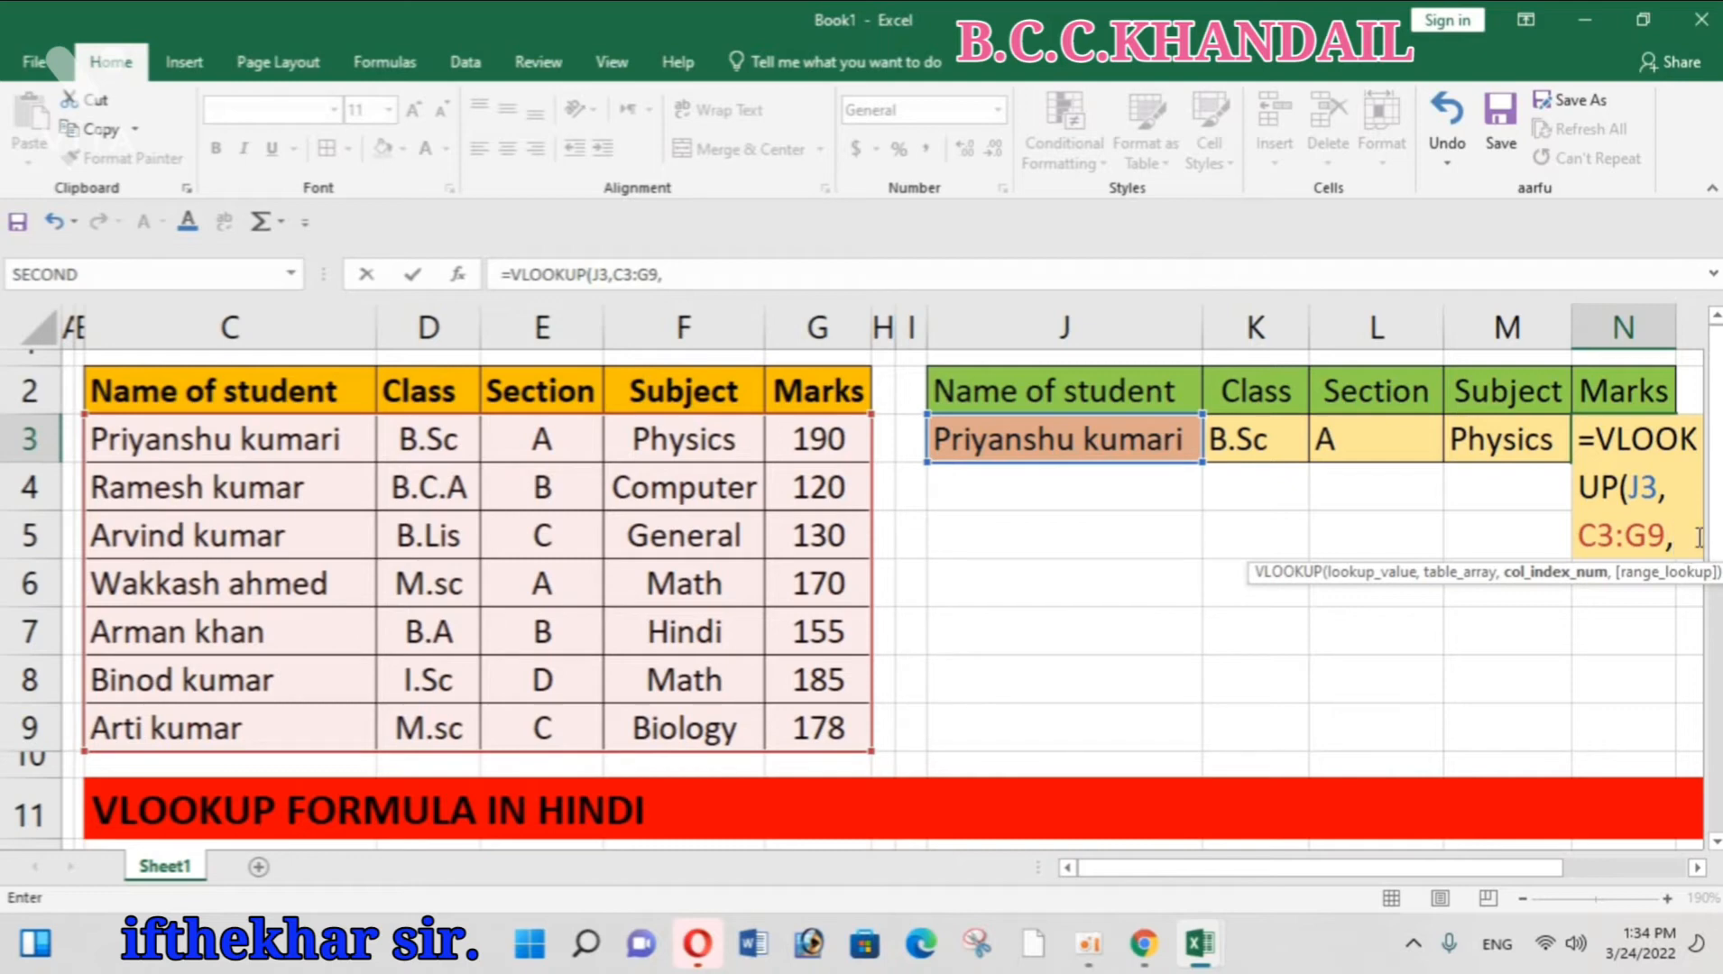
text(5,)
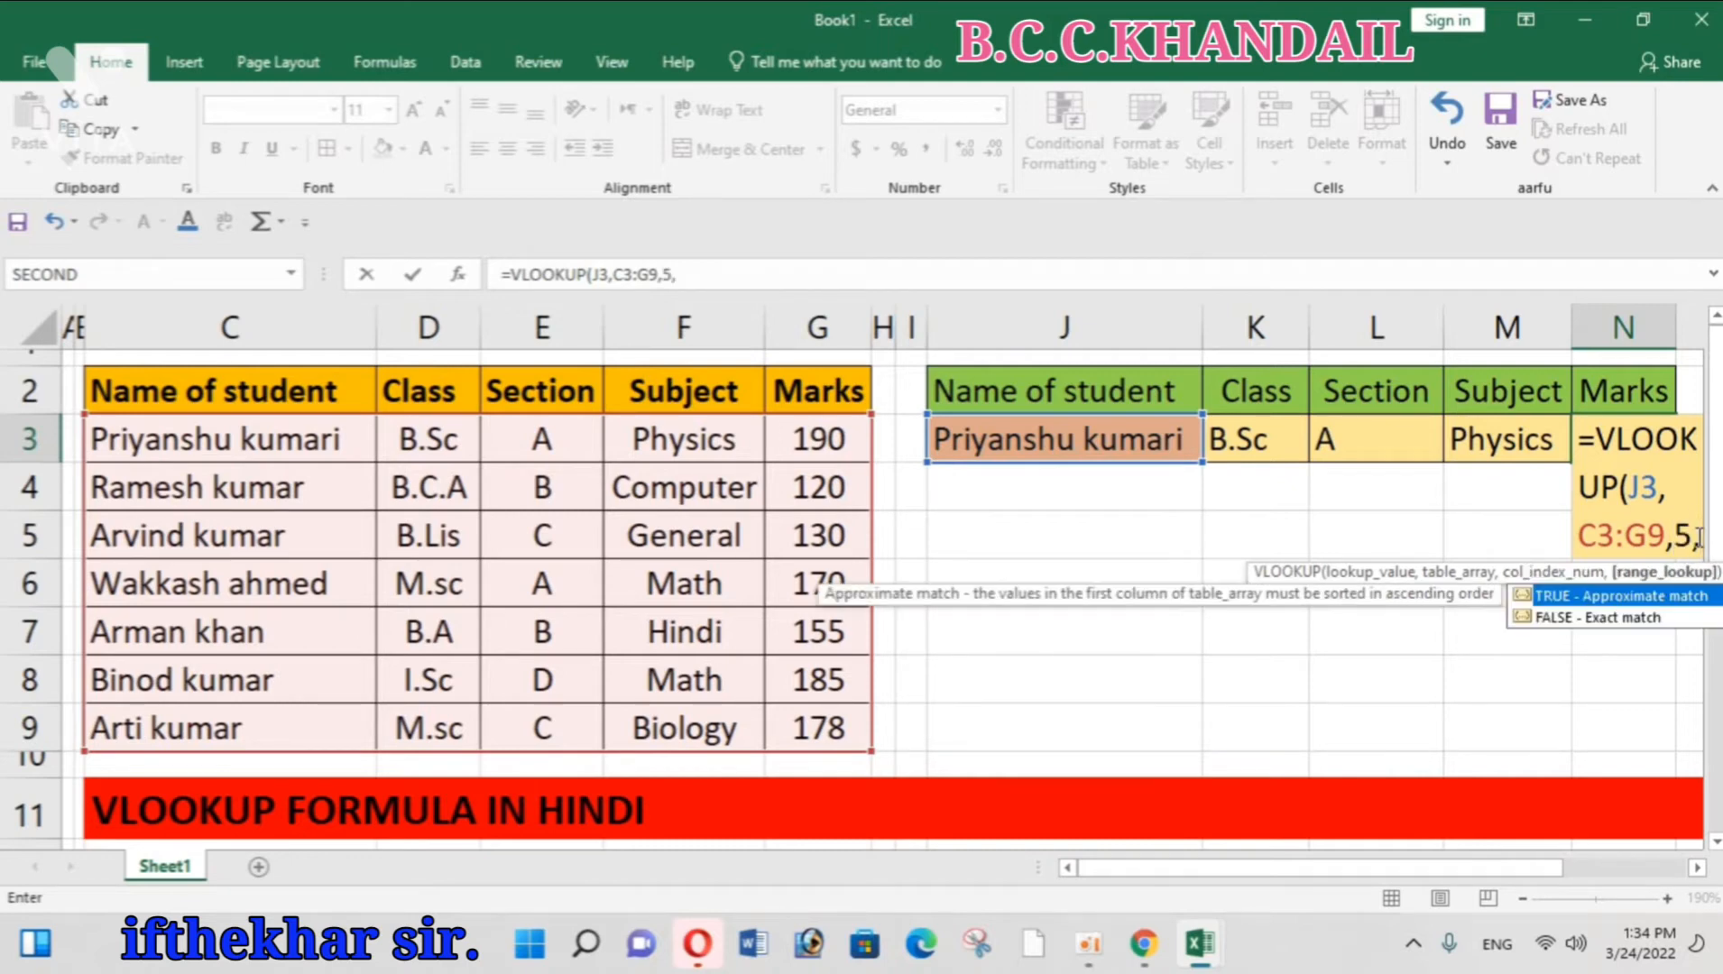
text(FA)
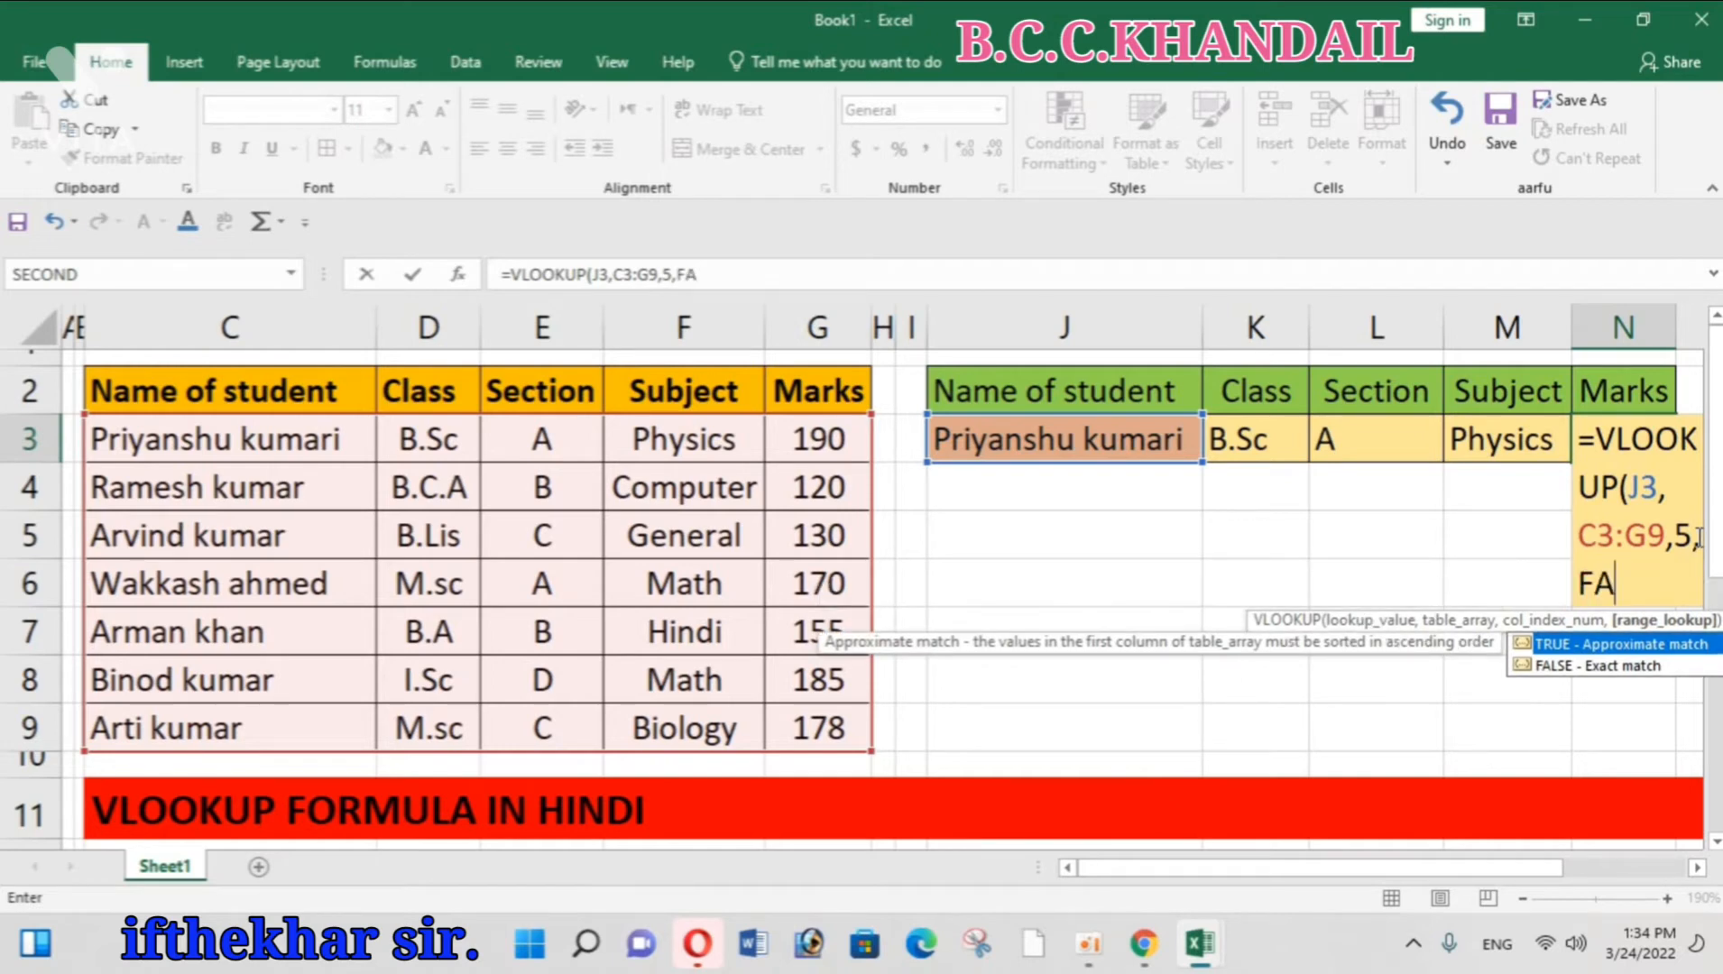
text(LSE)
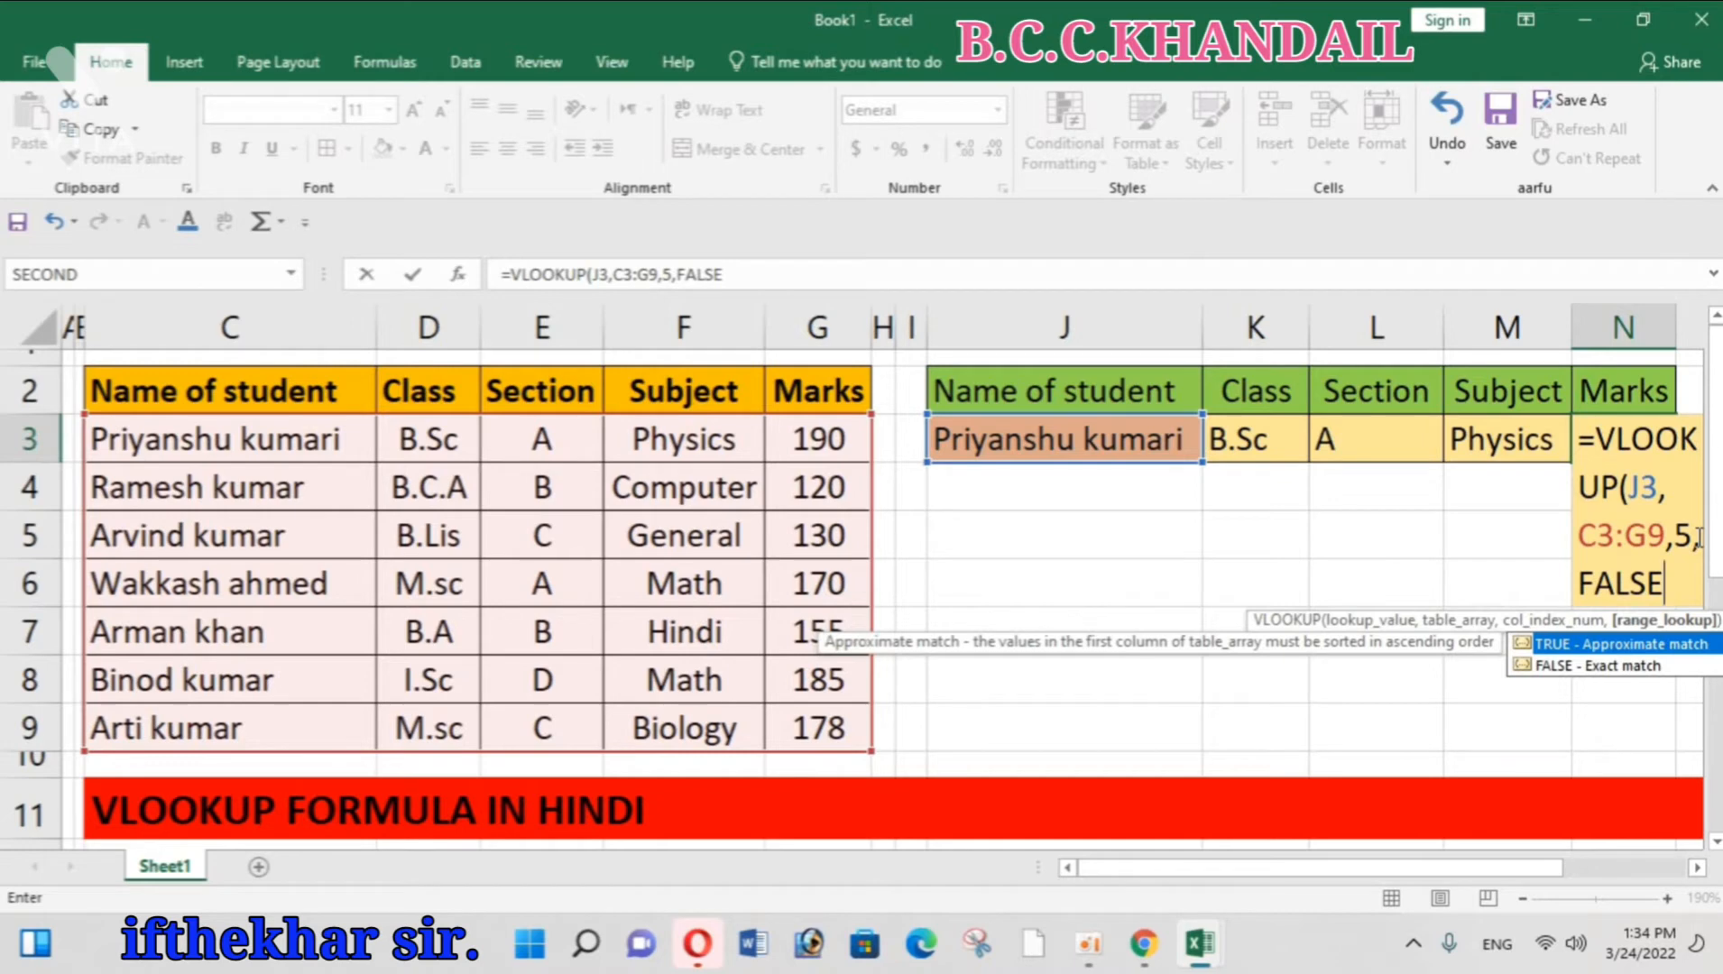
text())
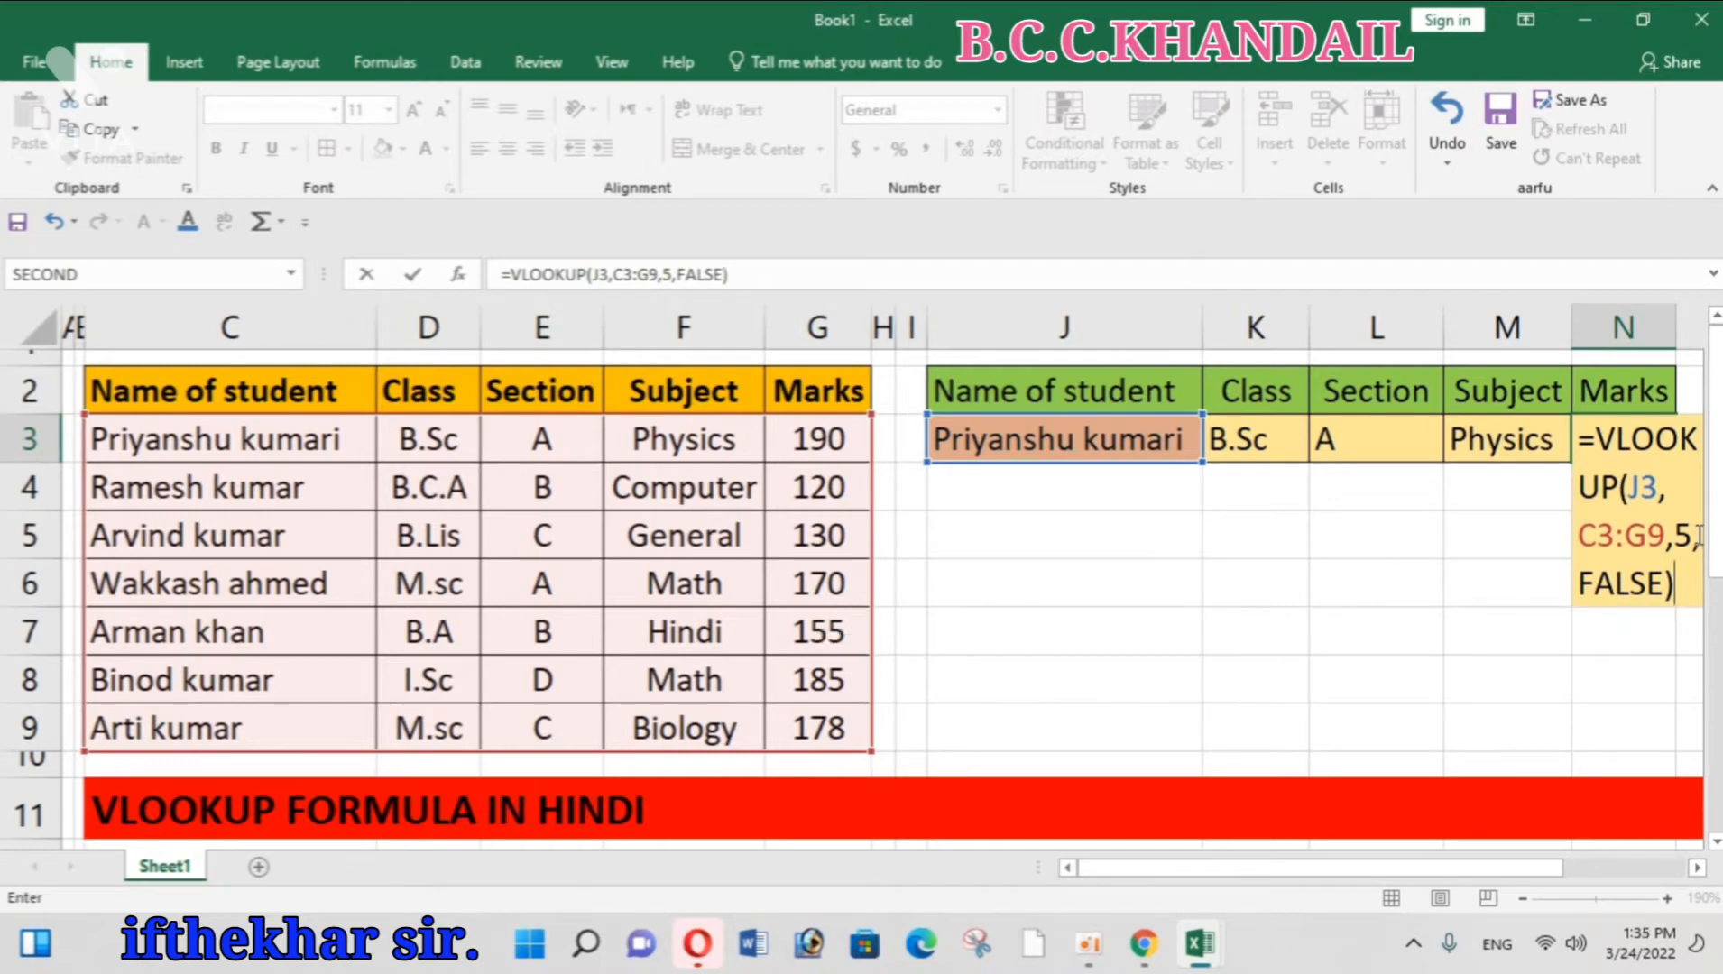
key(Return)
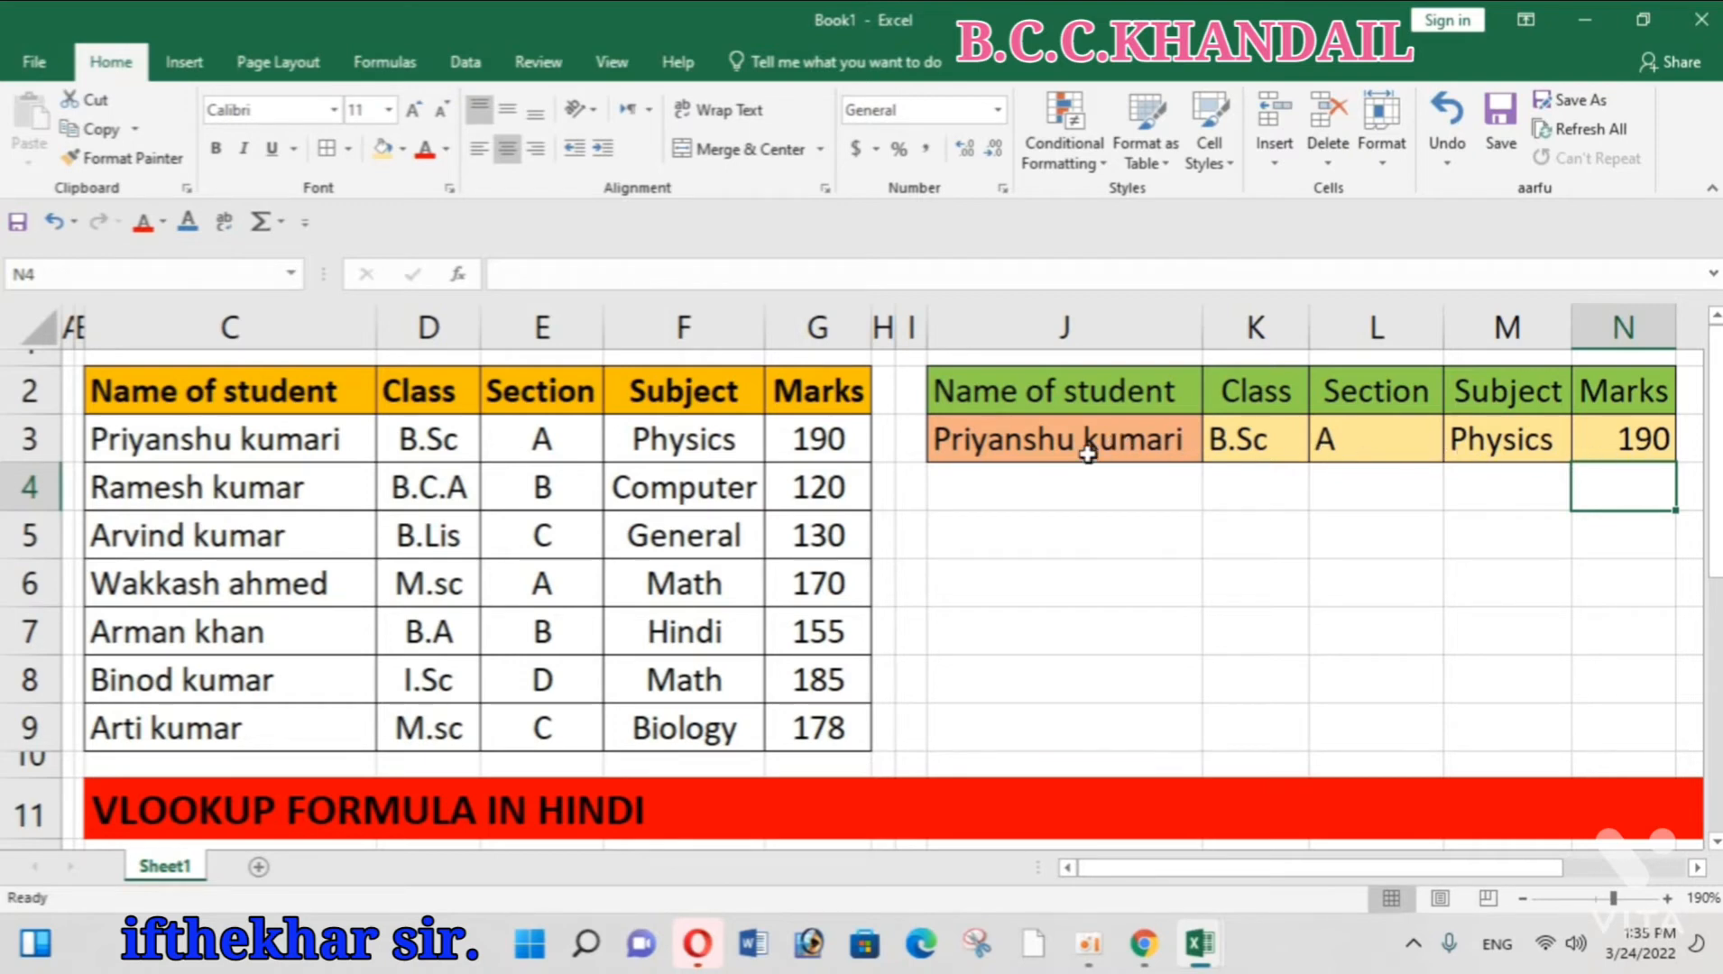
- Center the lookup results in cells K3:N3 horizontally
drag(1235, 439, 1581, 447)
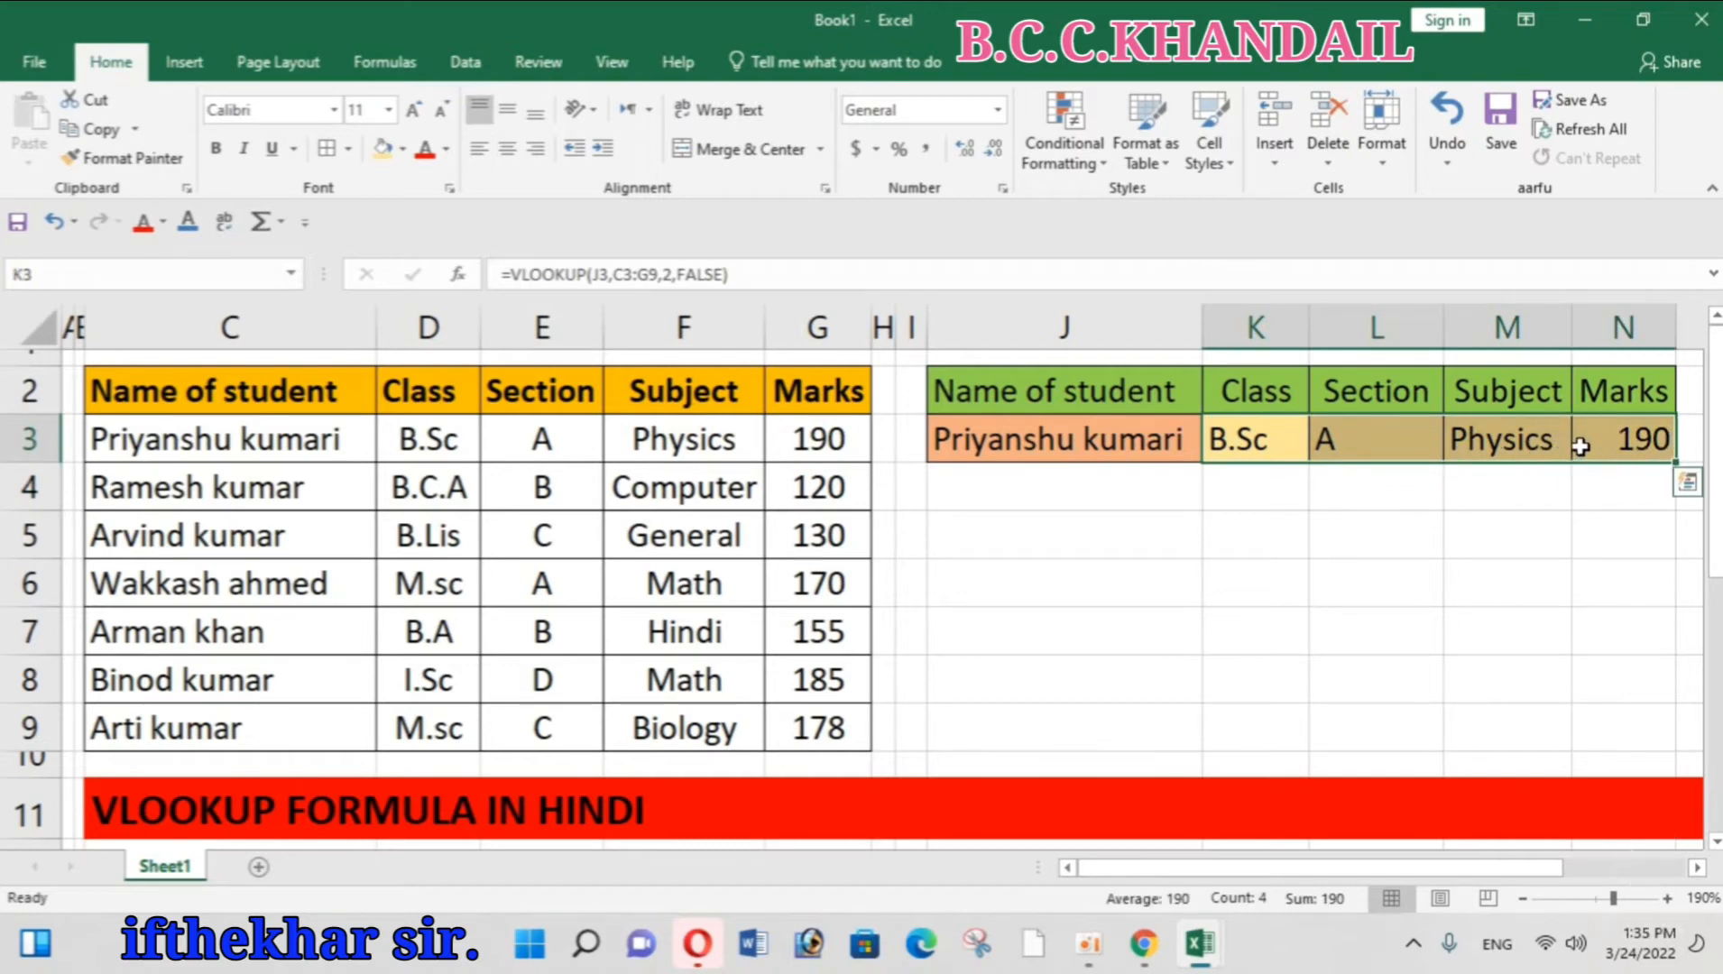
click(506, 152)
click(1373, 611)
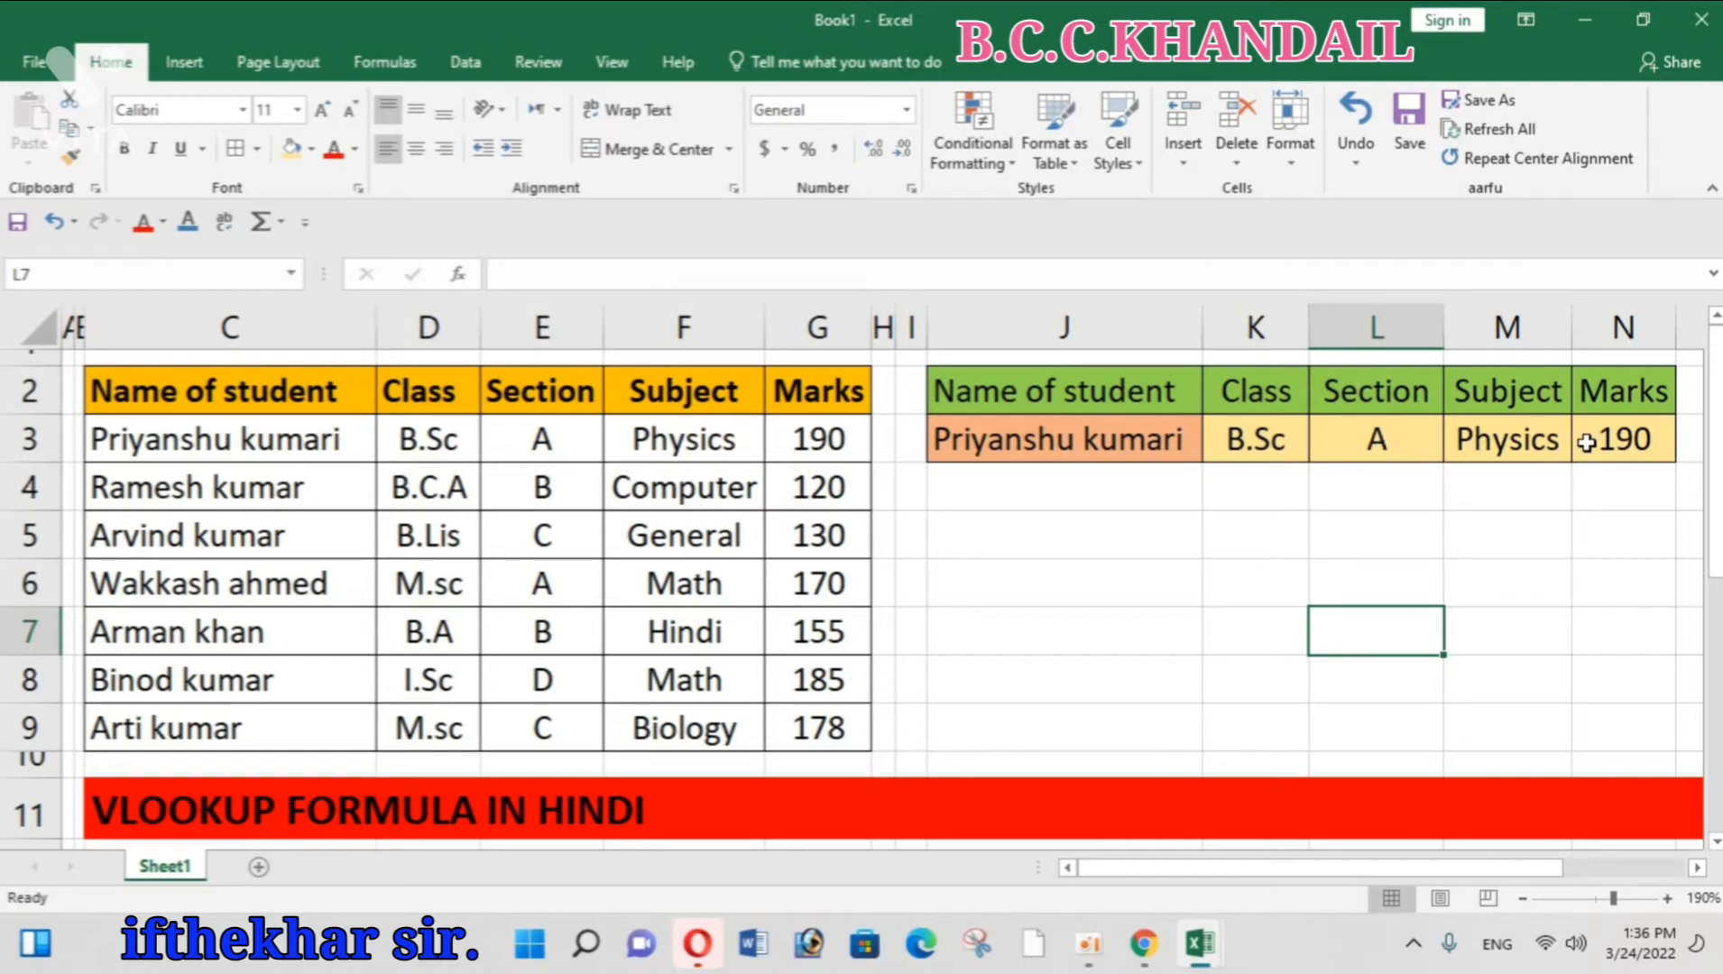
- Copy the student name from cell C4 into lookup cell J3 to test the formulas with another student
click(186, 492)
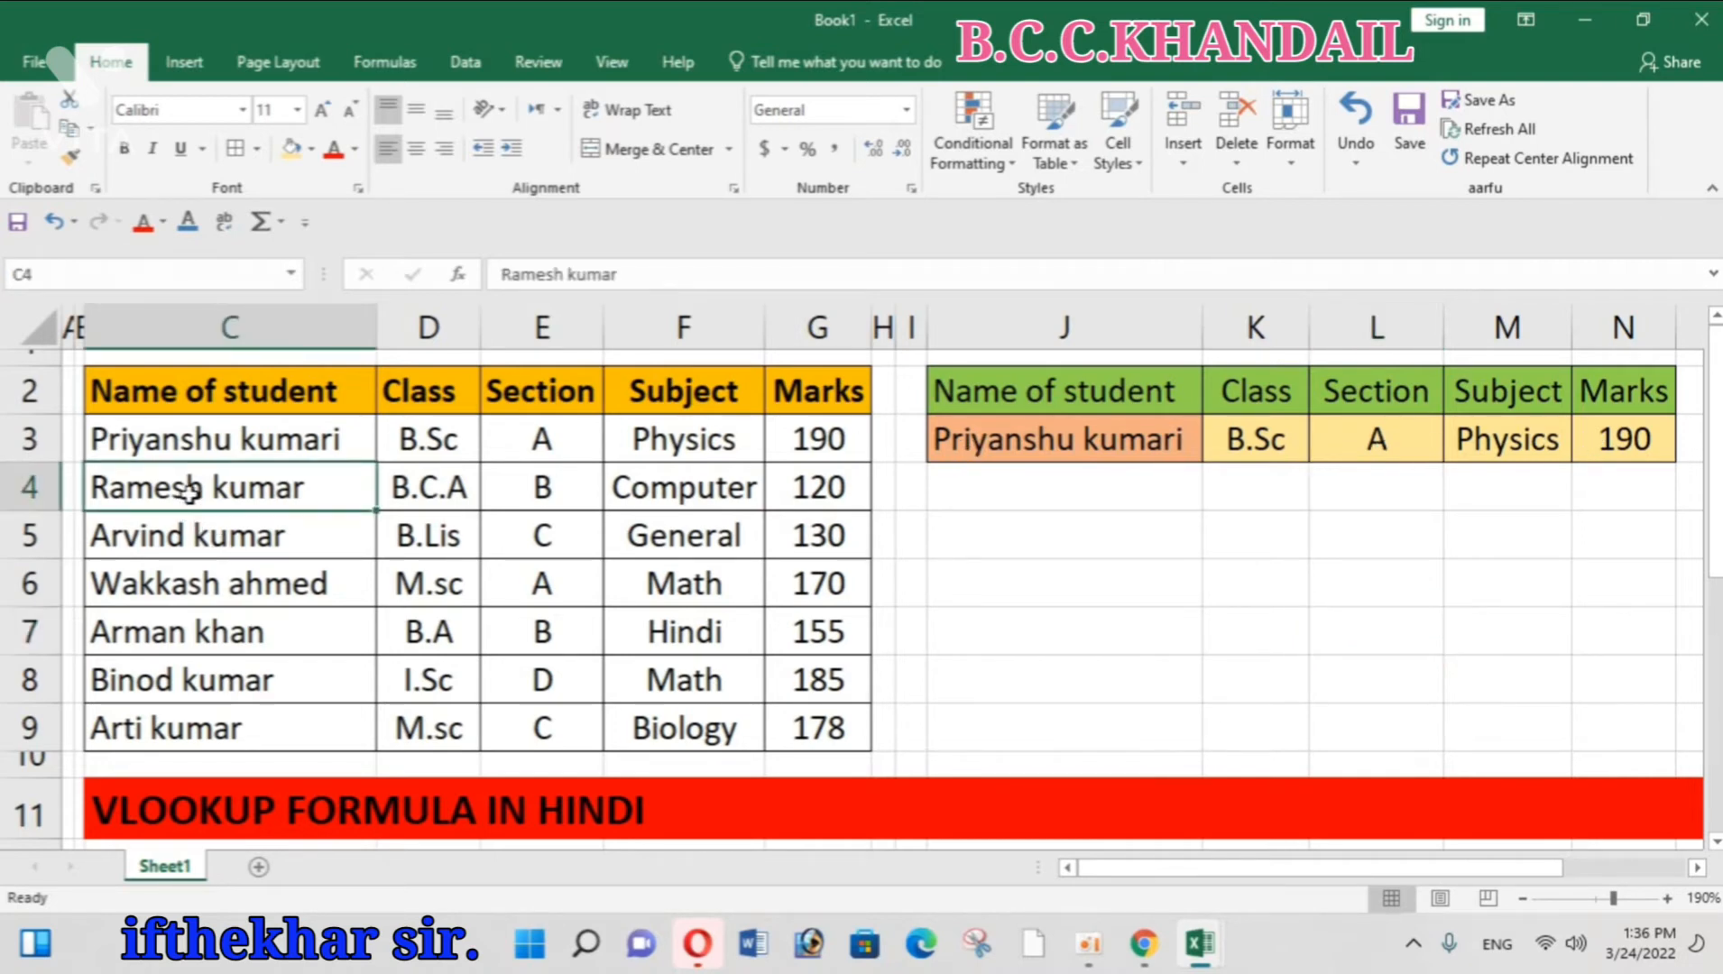
key(ctrl+c)
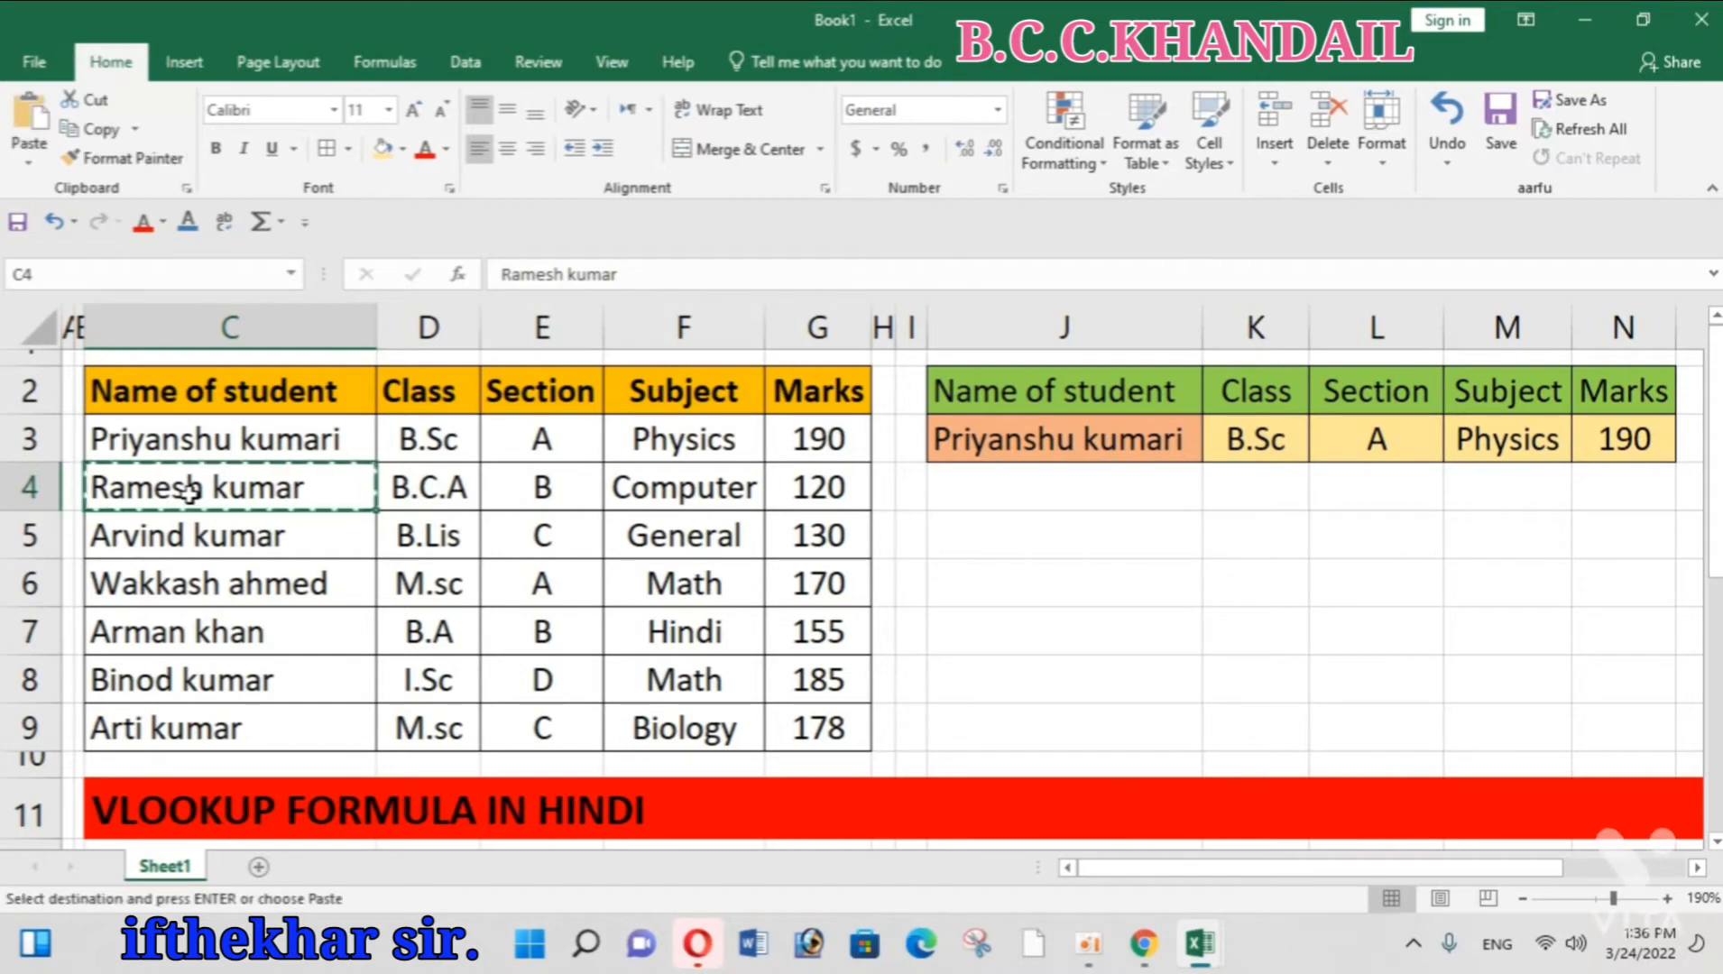
click(1070, 441)
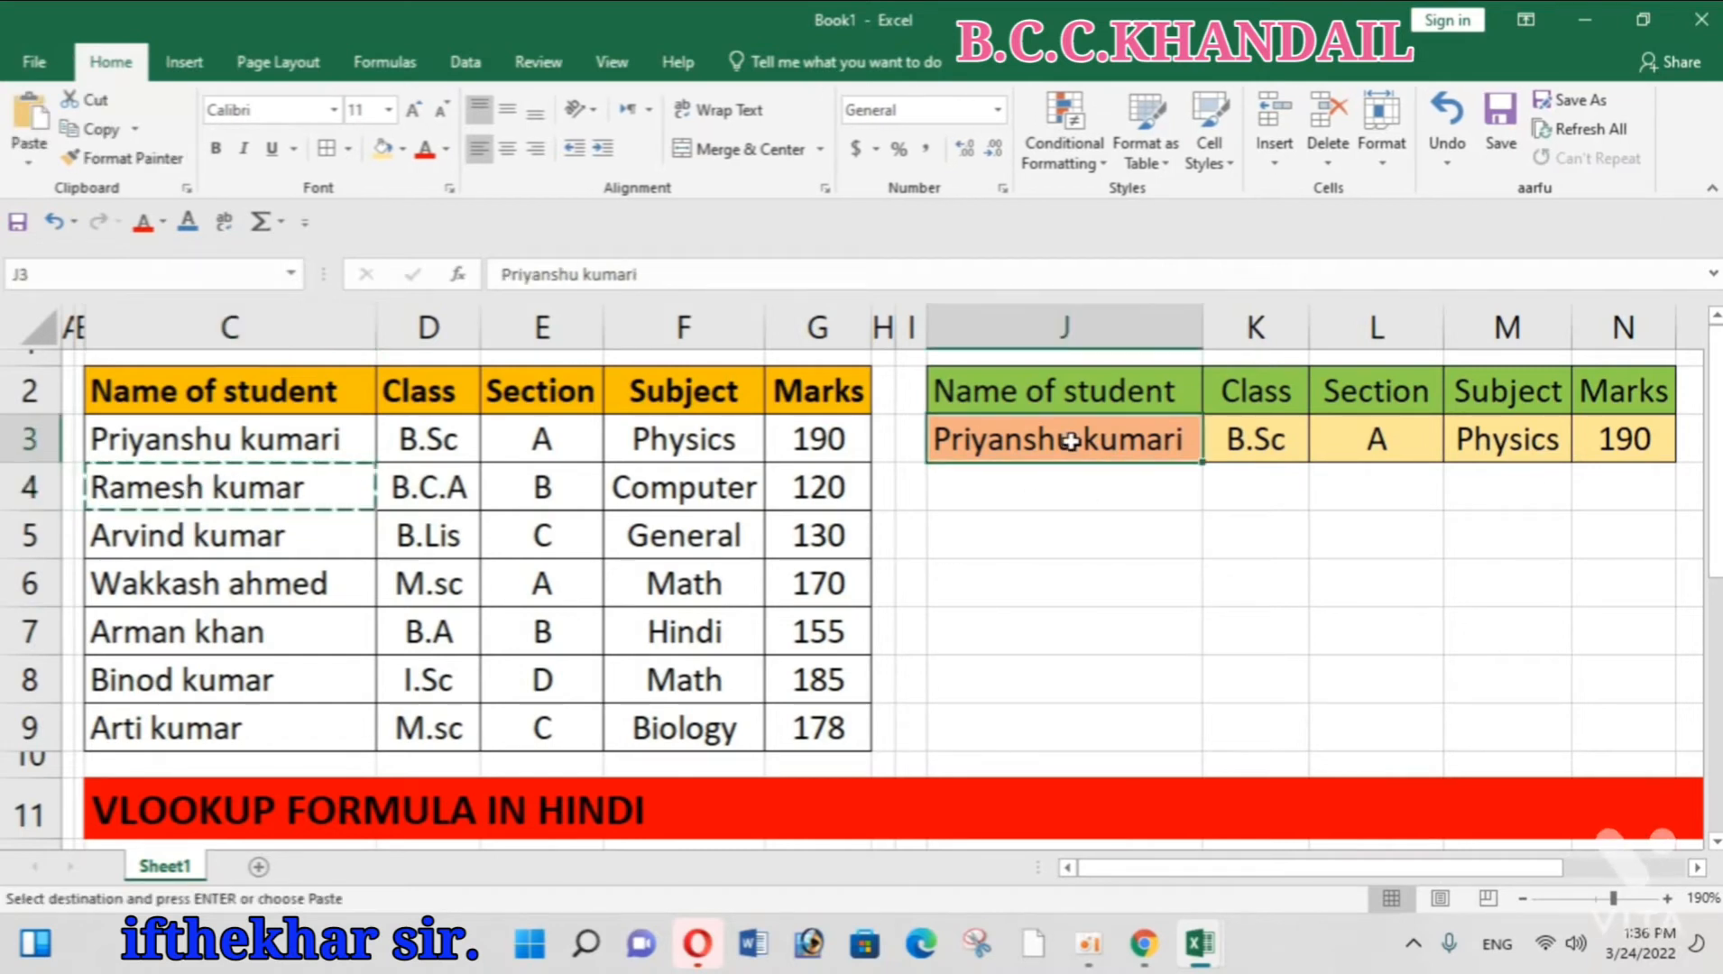
key(ctrl+v)
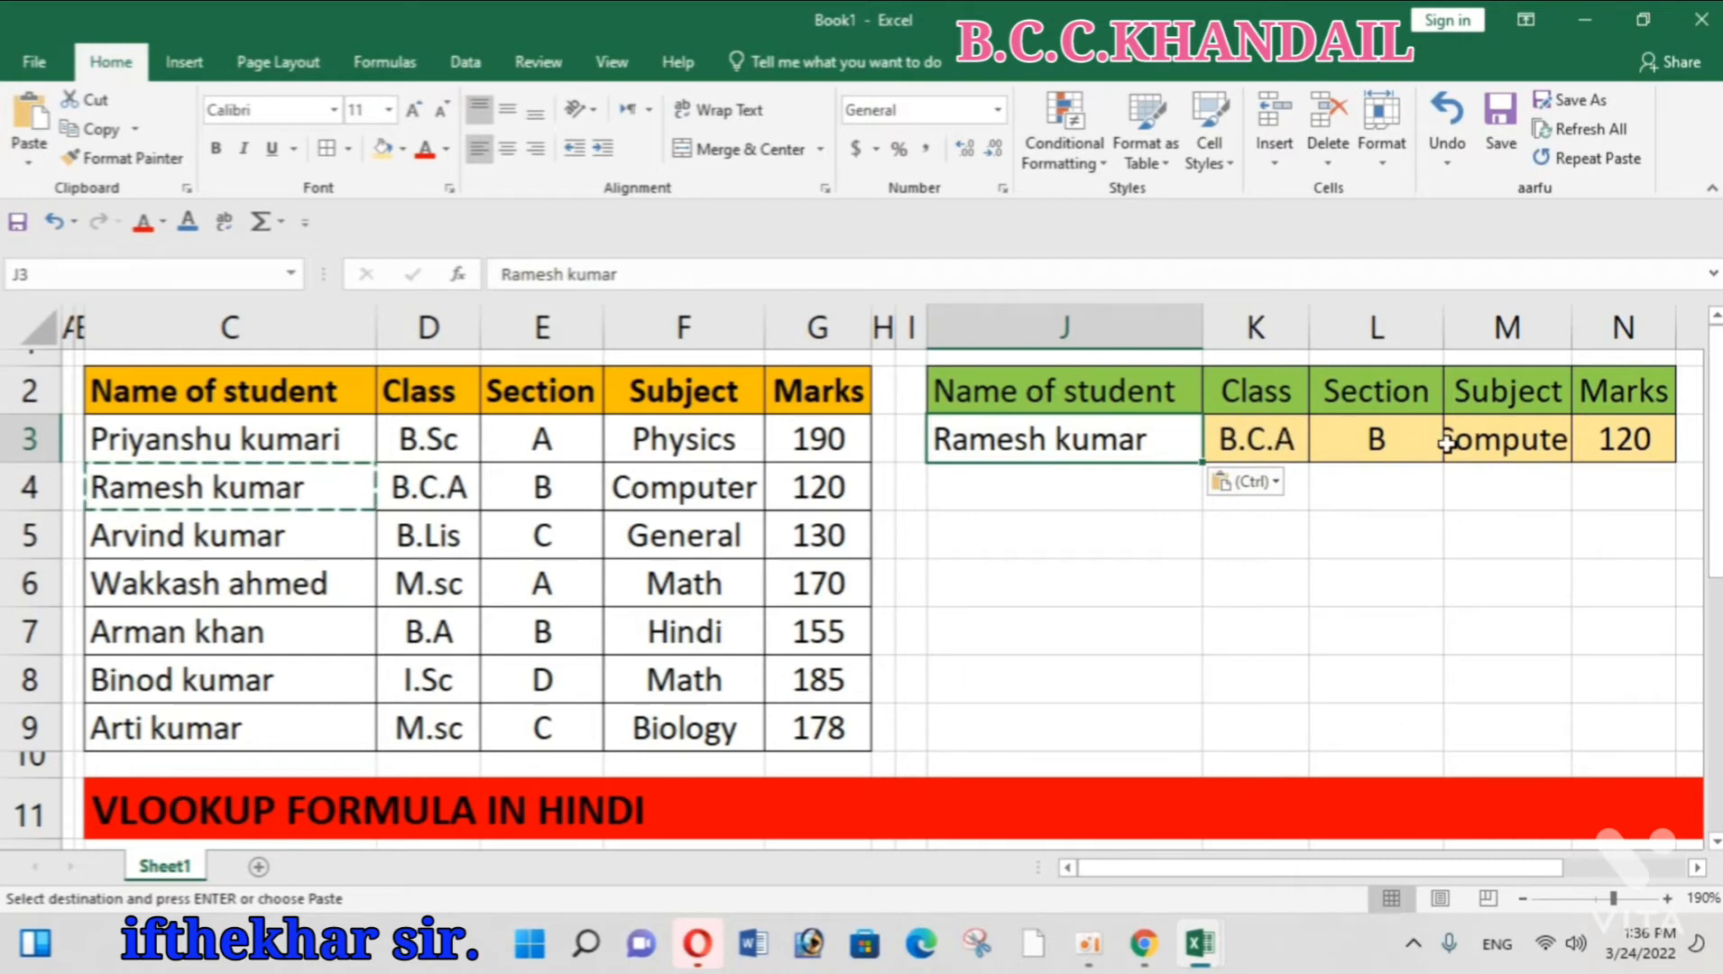
- Compare row 4 with the lookup results, then narrow column L slightly and widen column M to fit the full subject text
click(370, 572)
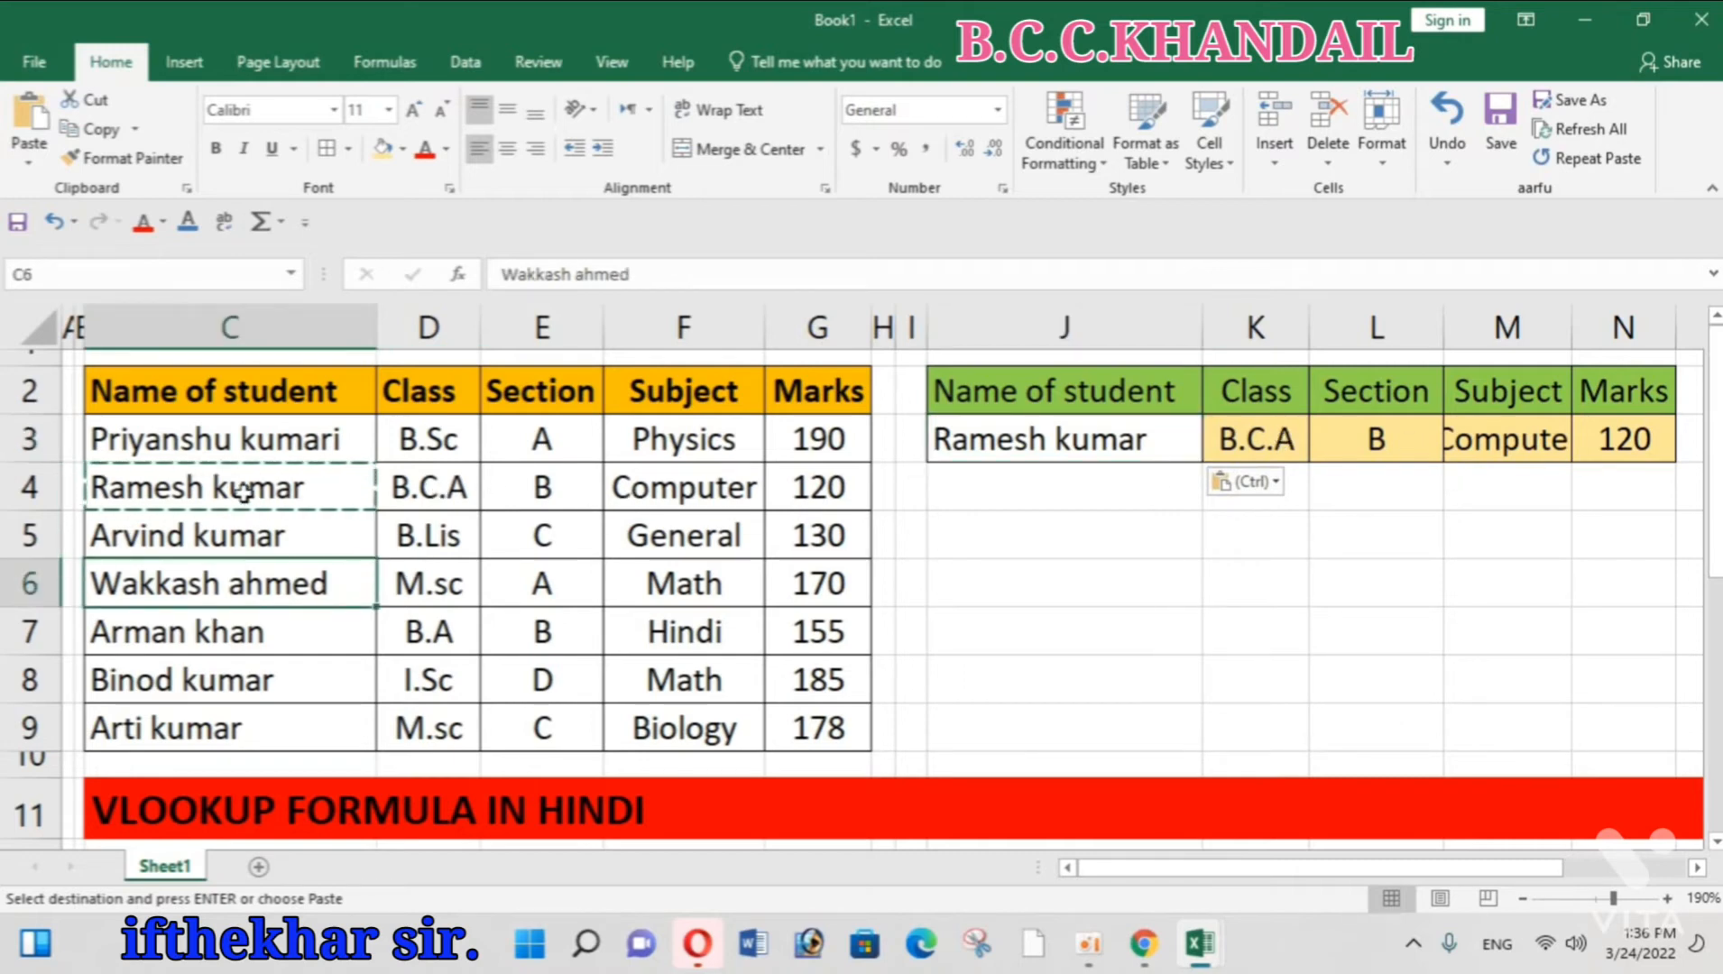
drag(242, 490, 780, 489)
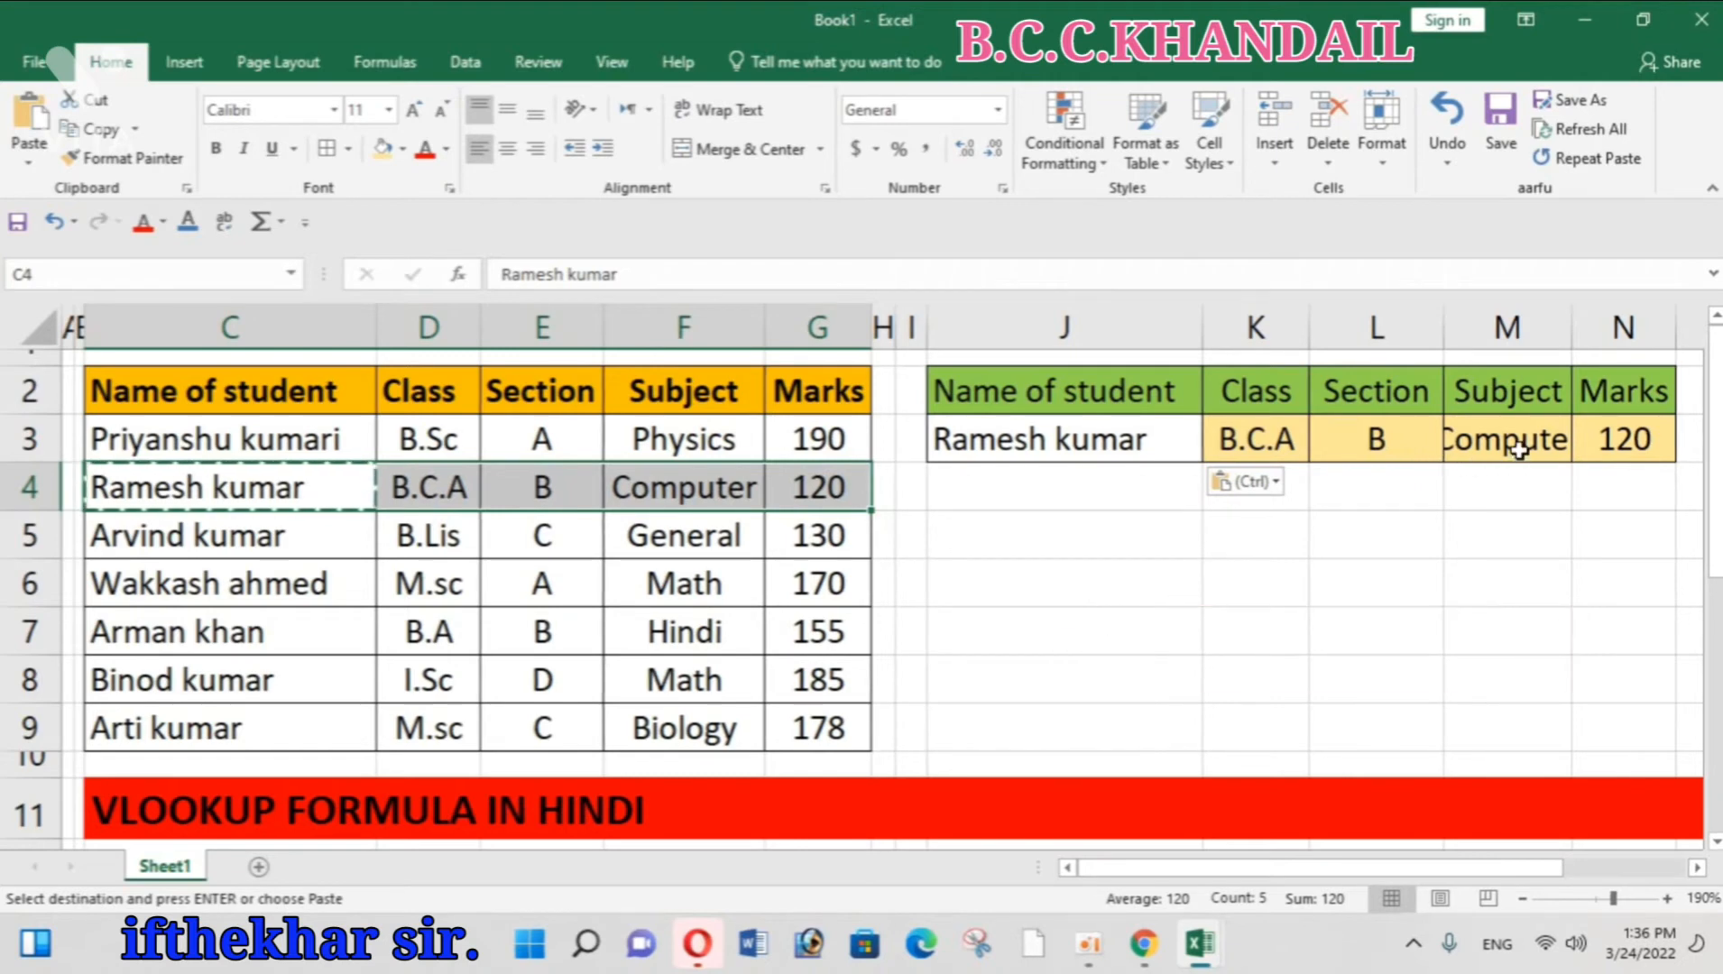
drag(1443, 328, 1430, 328)
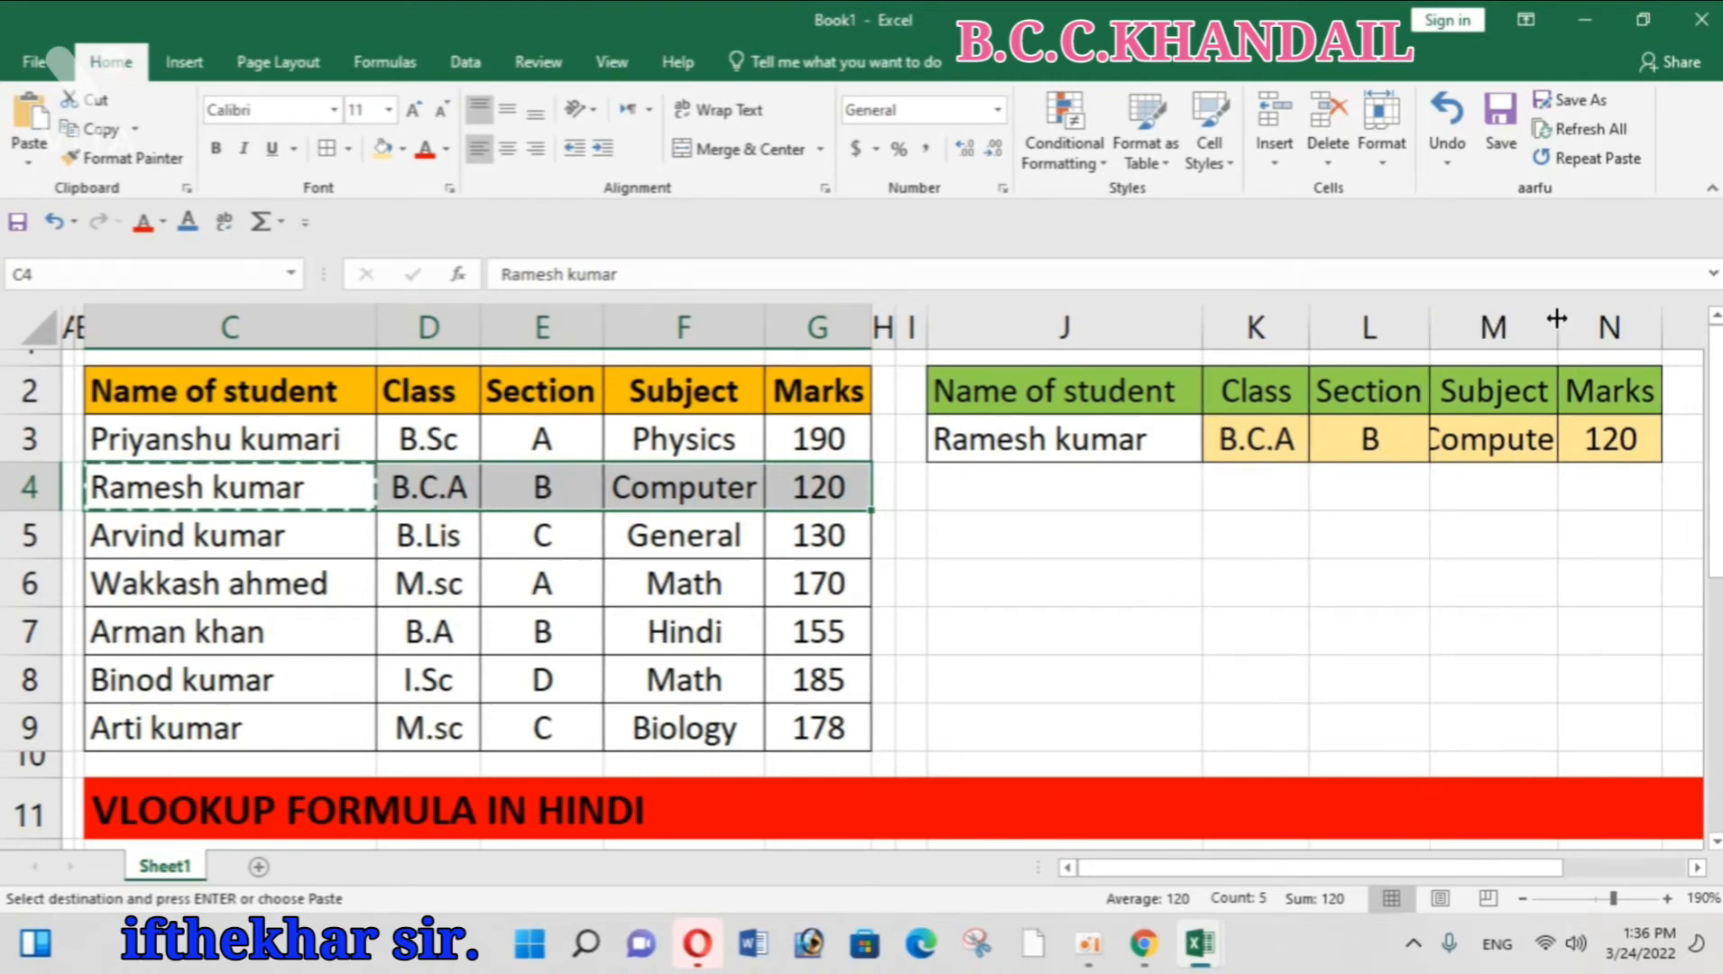
drag(1557, 318, 1590, 317)
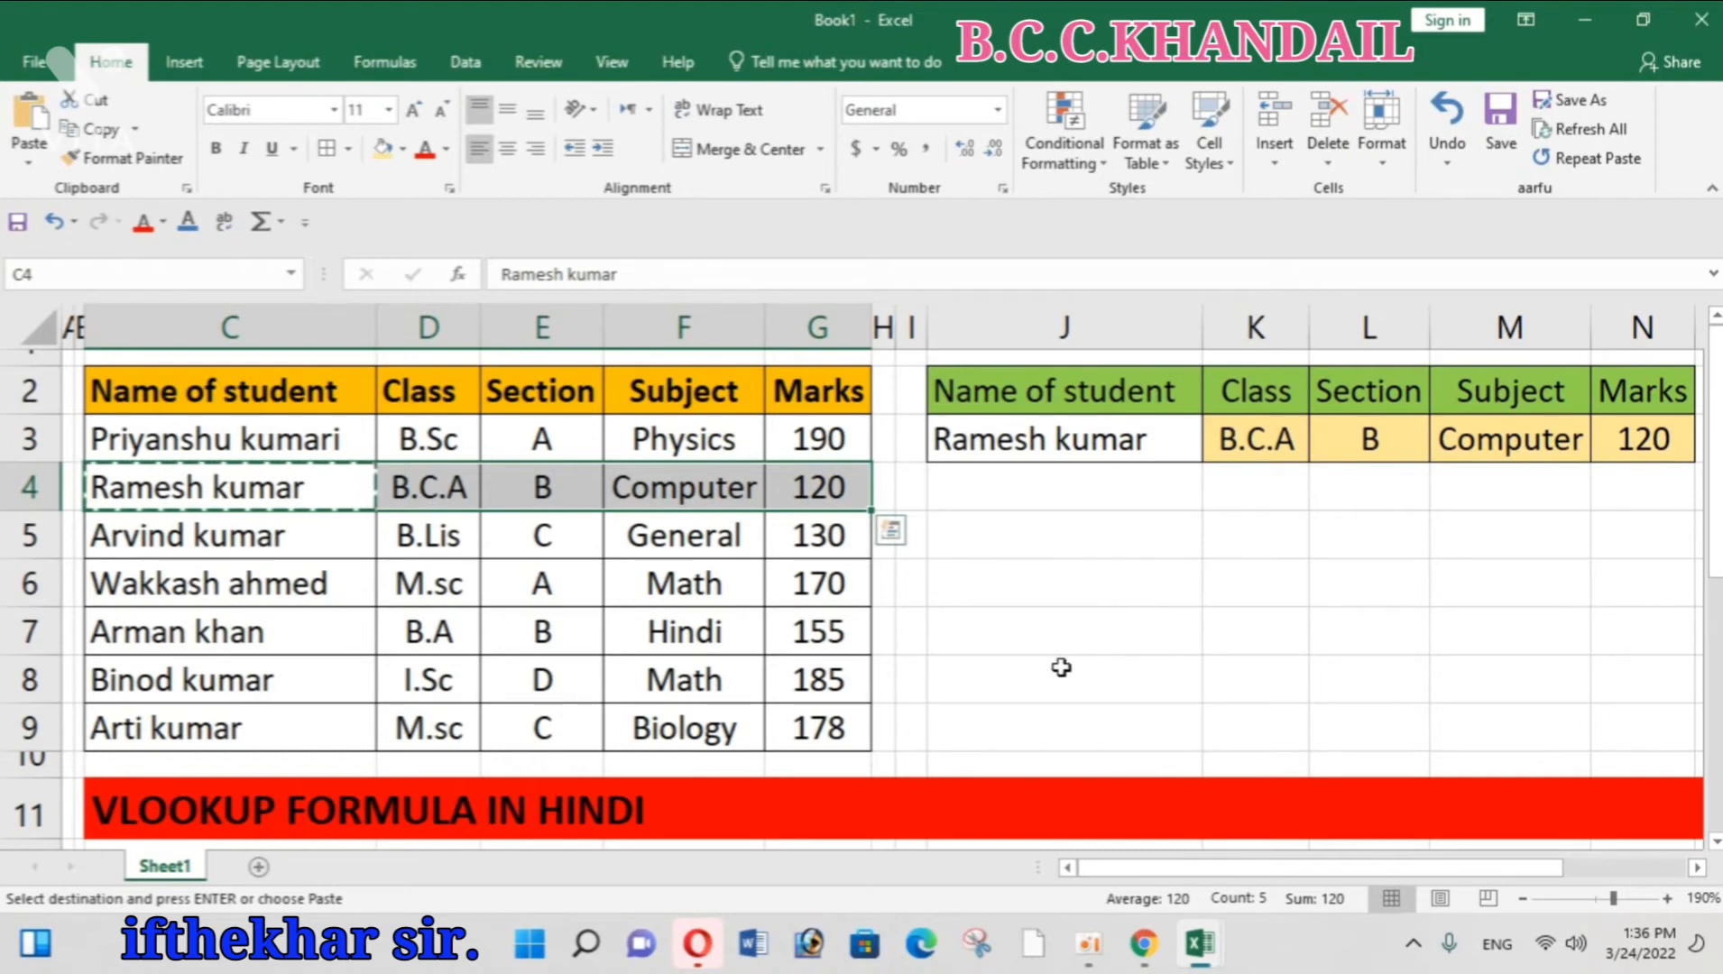
click(1000, 531)
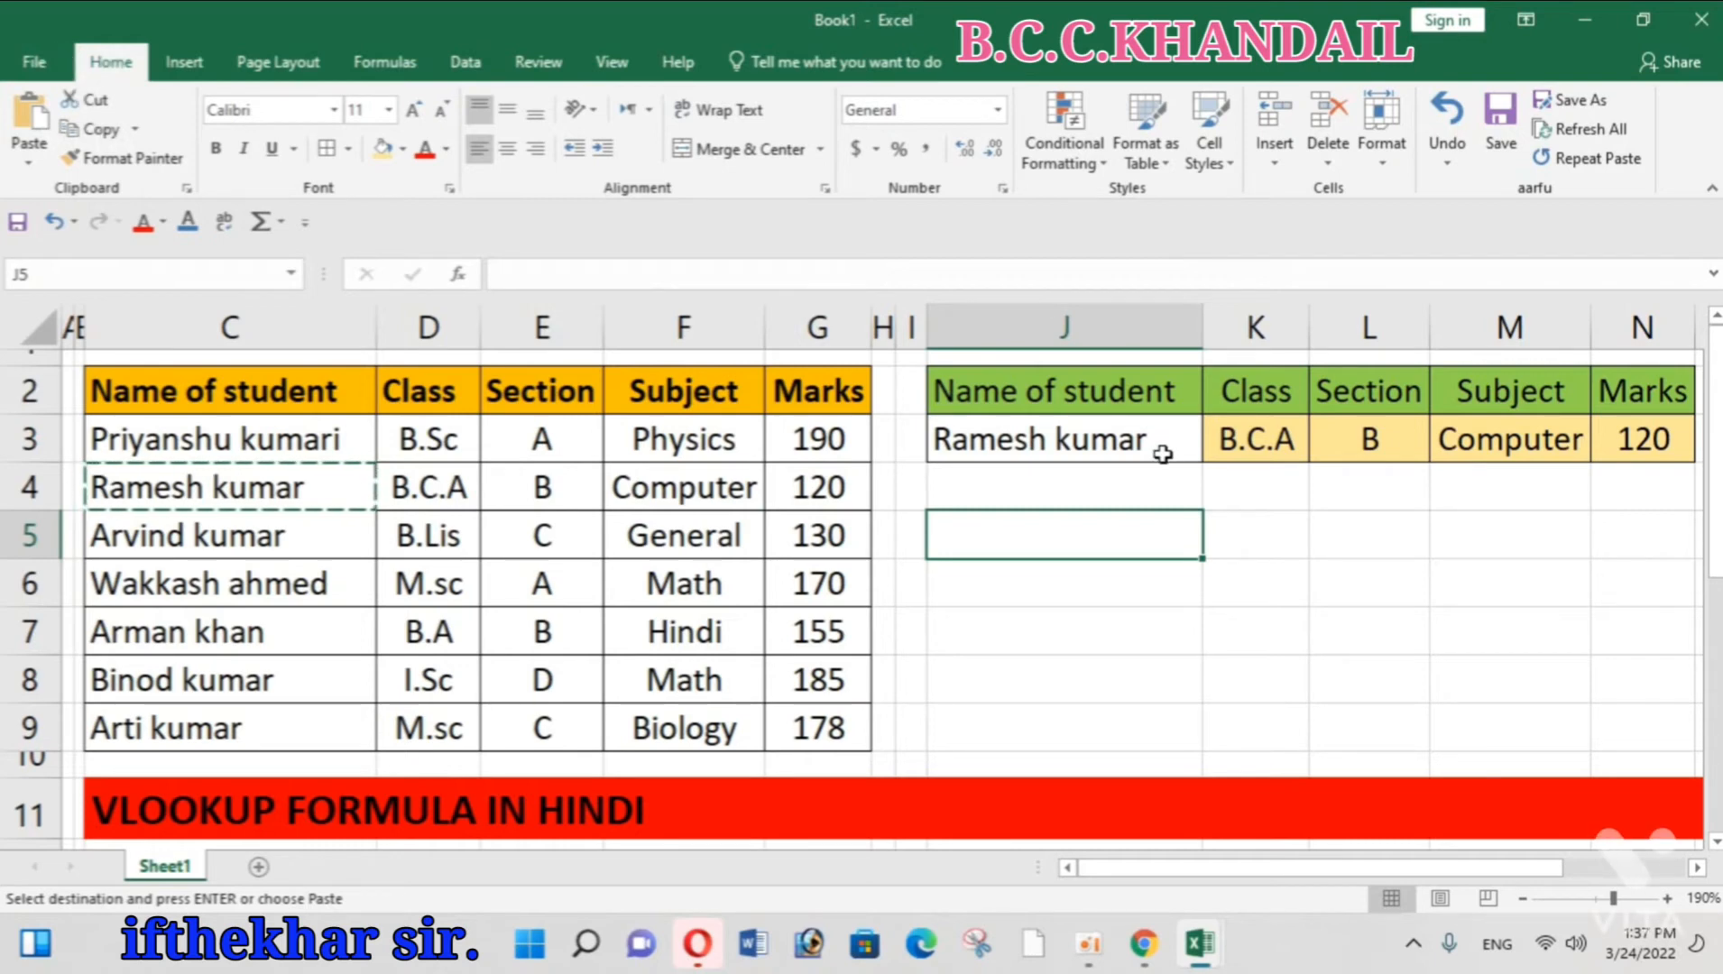
click(1119, 456)
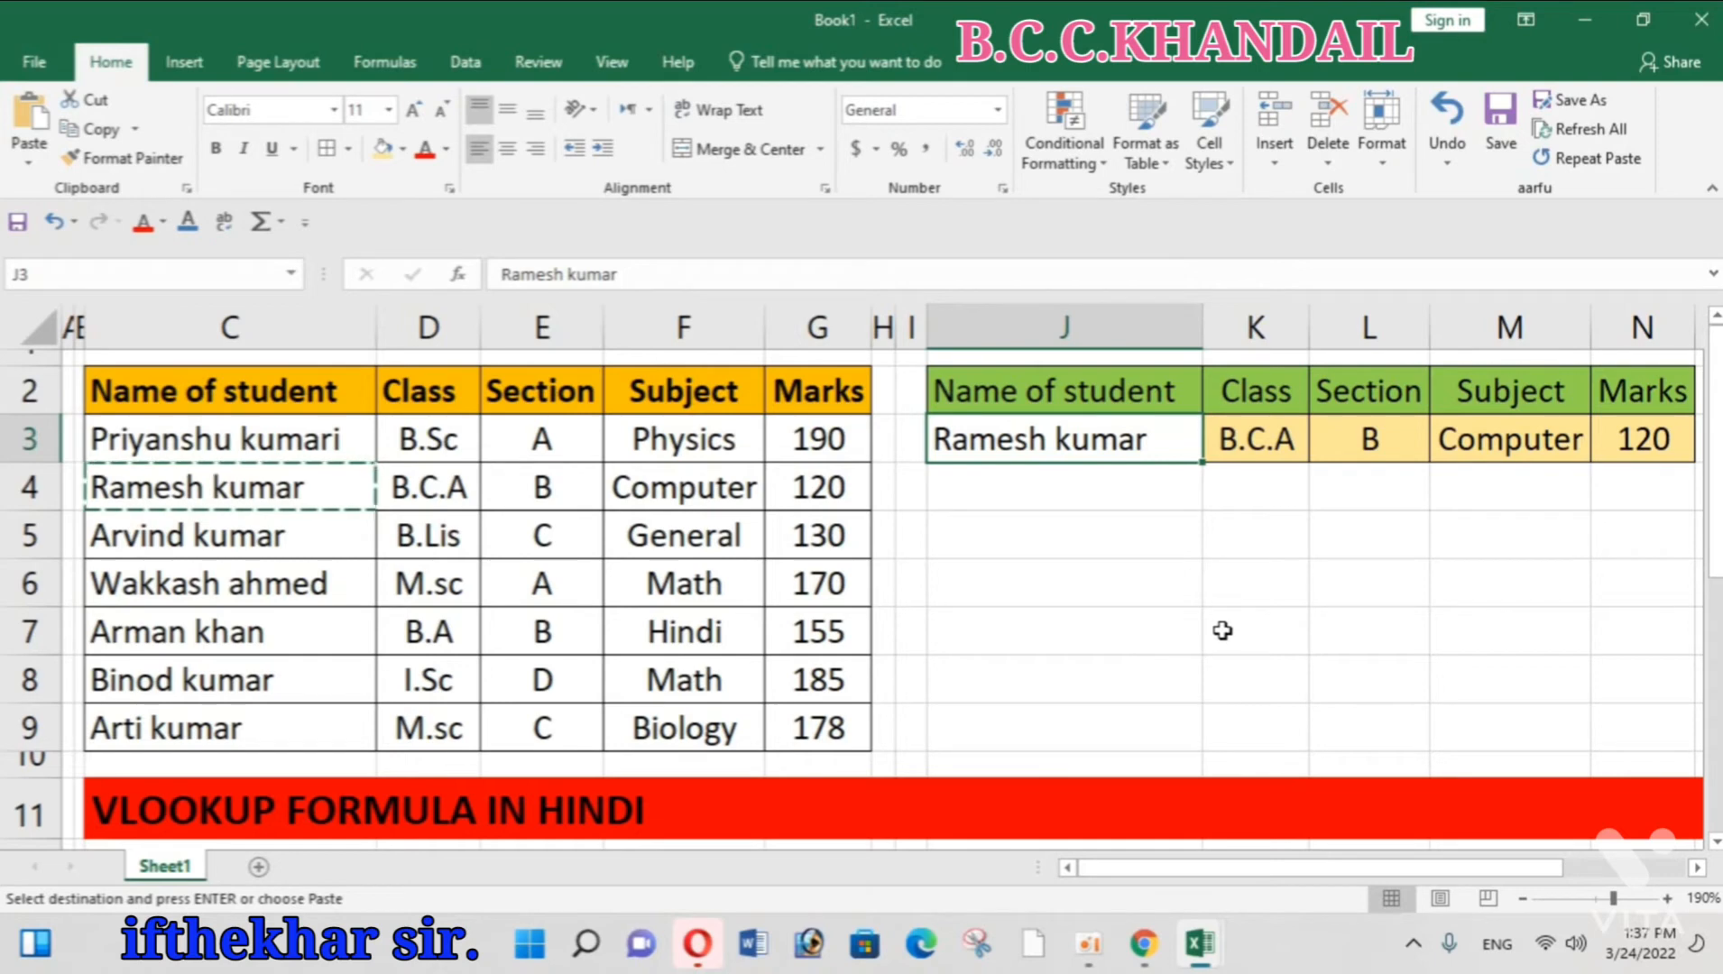
click(1256, 541)
click(1099, 446)
click(1140, 532)
- Start a data validation rule for lookup cell J3 that allows only values from a List
click(1142, 442)
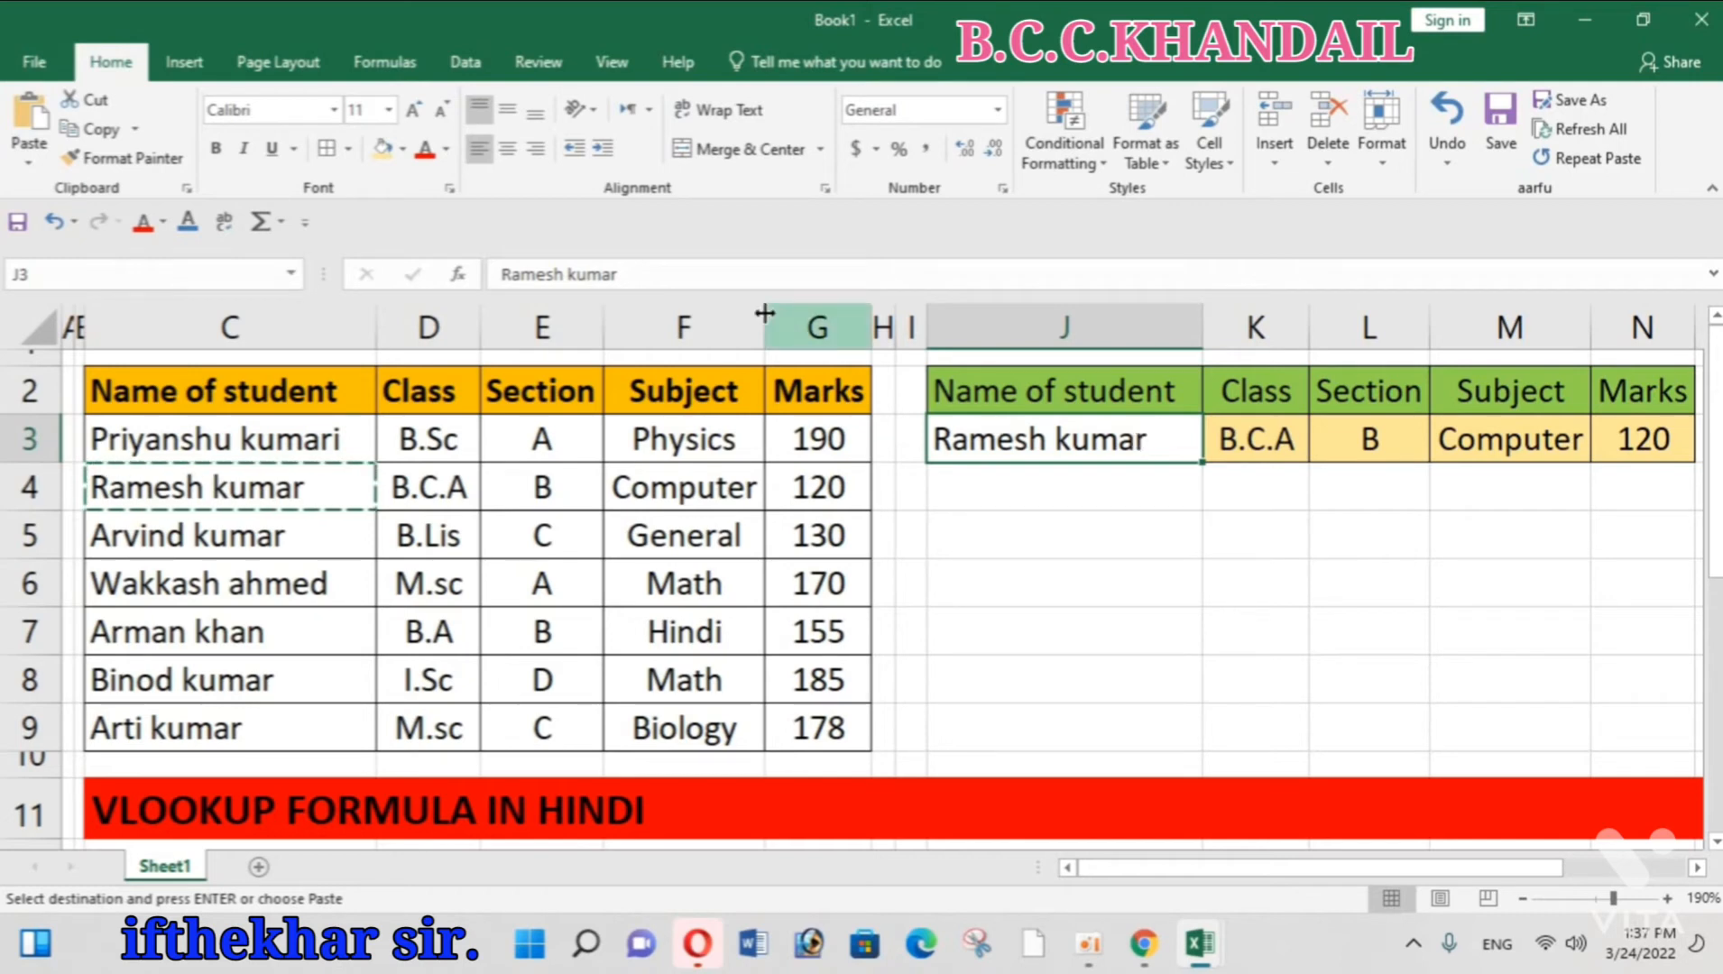
click(481, 78)
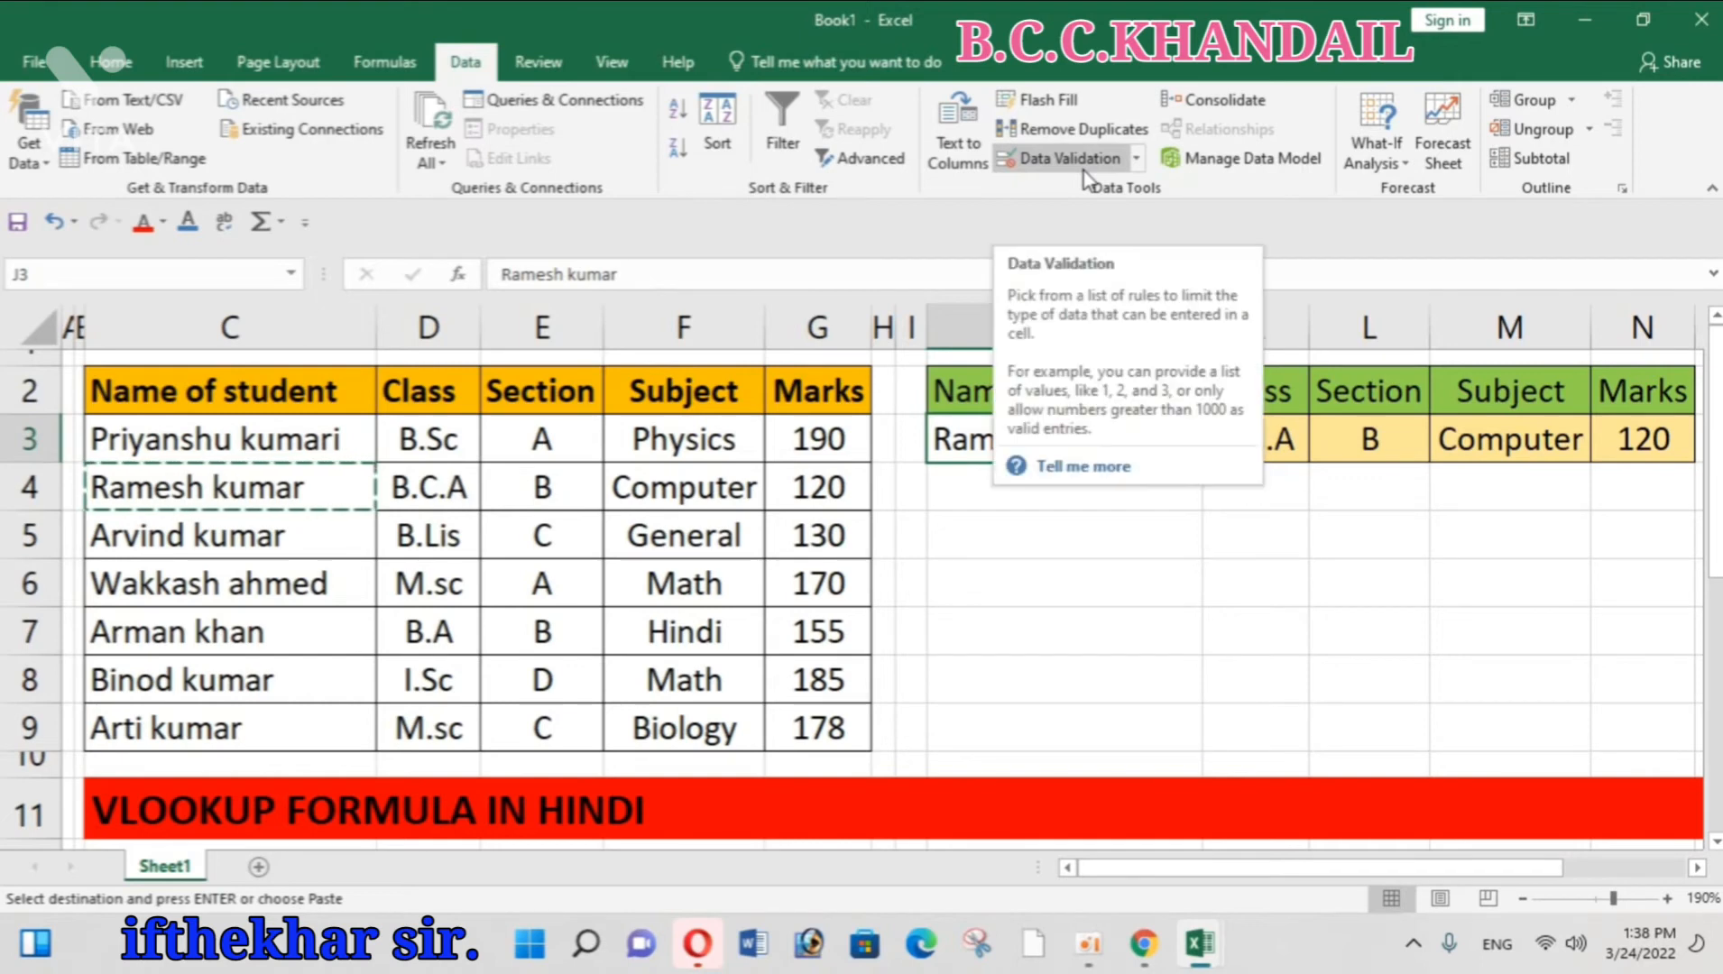
click(1136, 161)
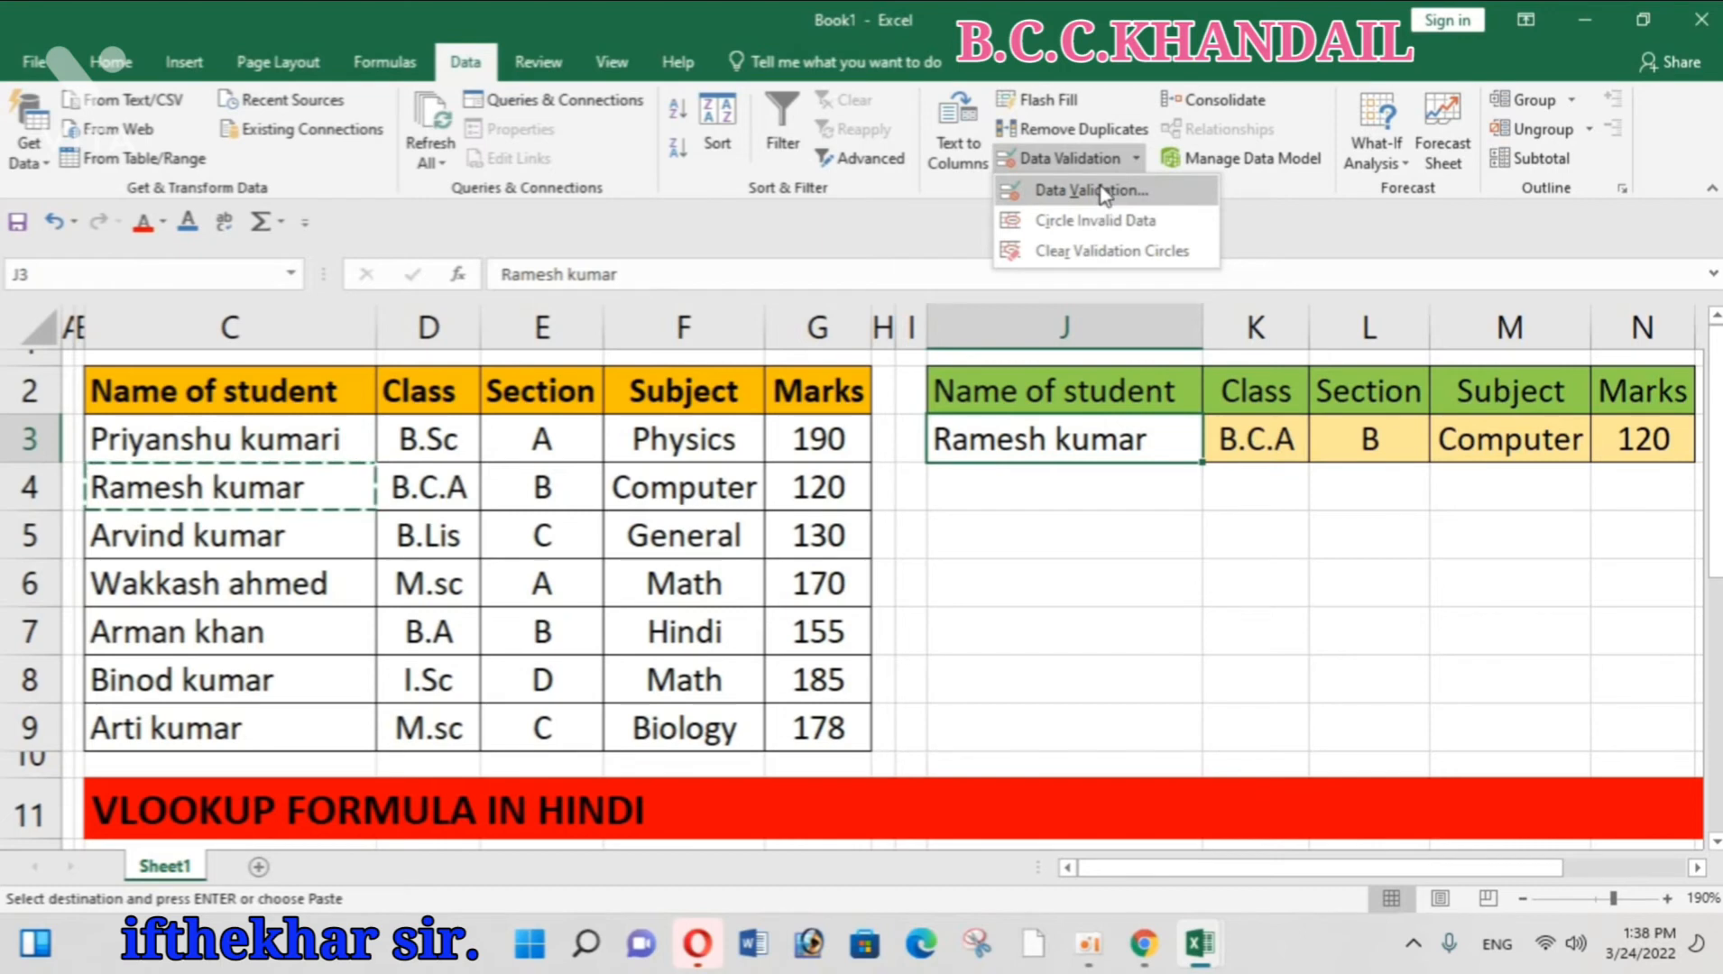
click(1158, 197)
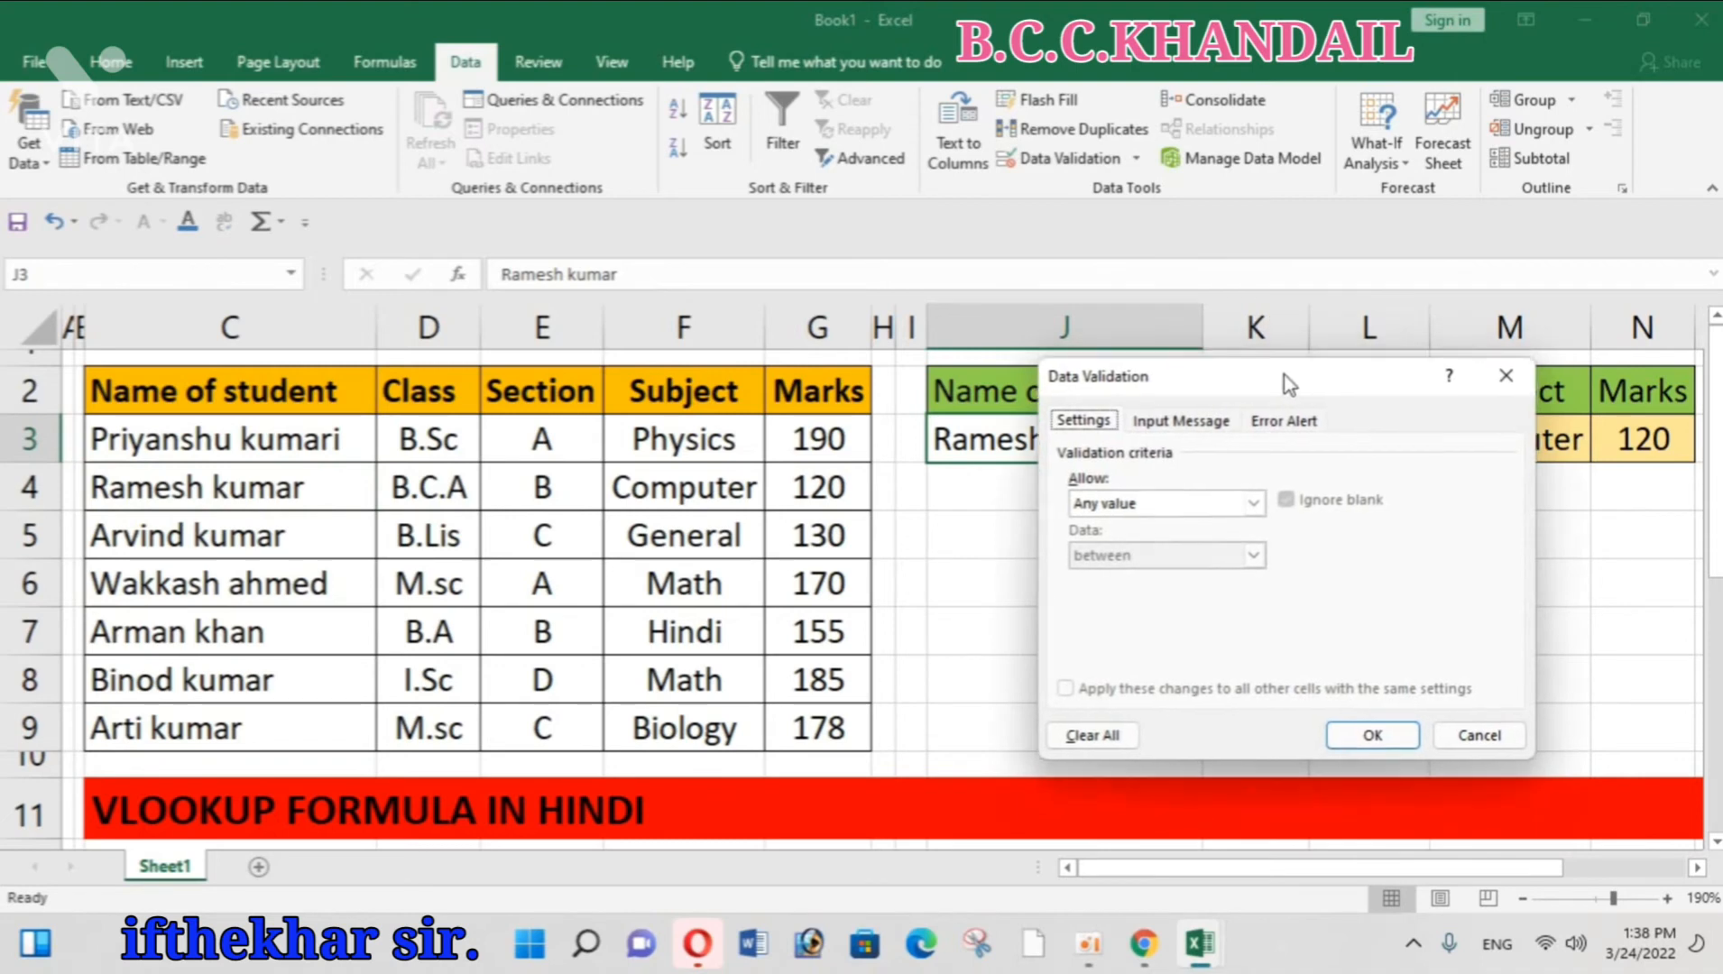
drag(1285, 374, 1221, 506)
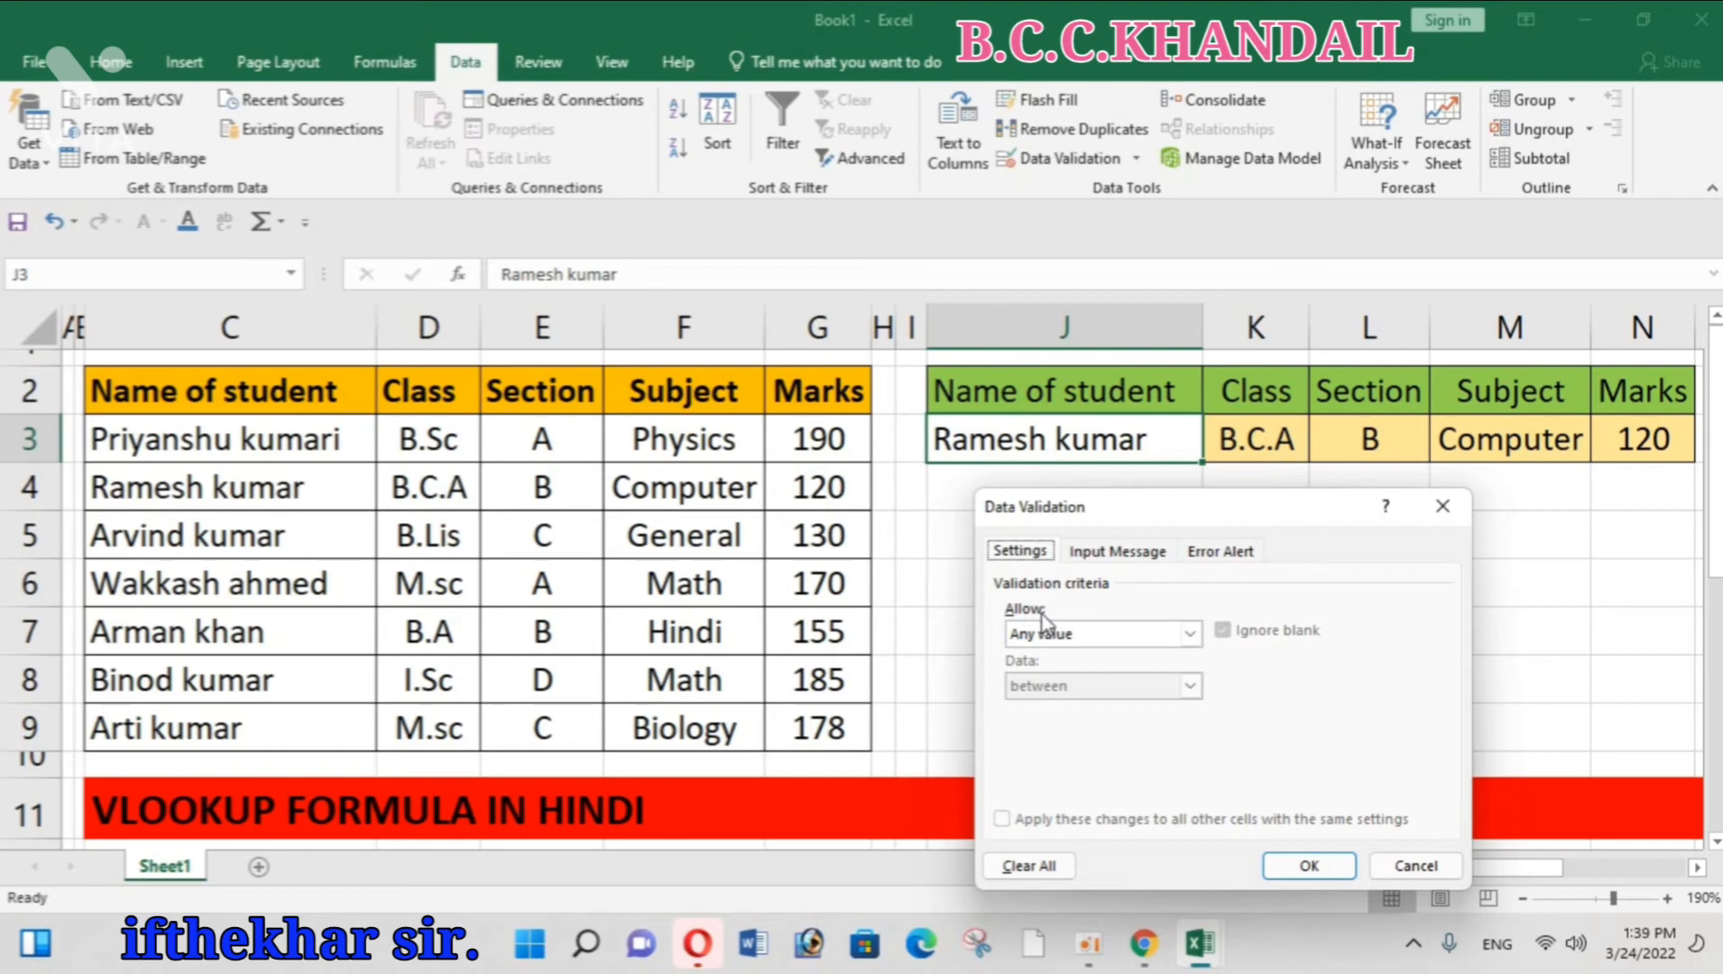
click(1191, 636)
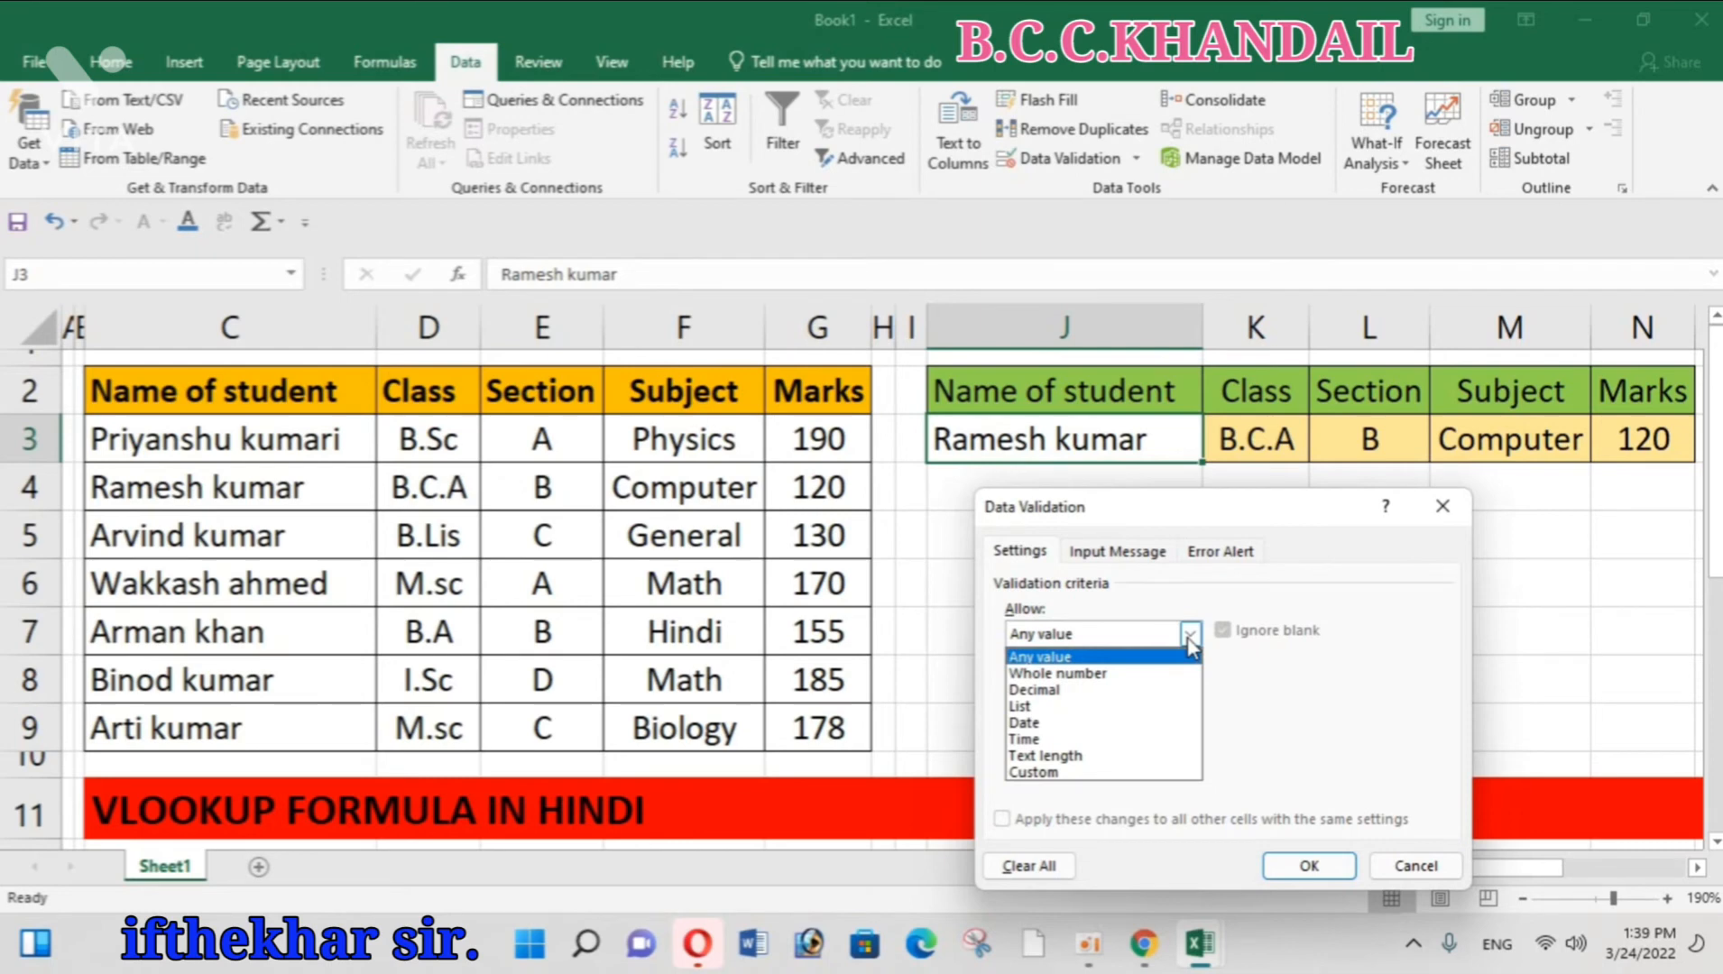
click(1144, 707)
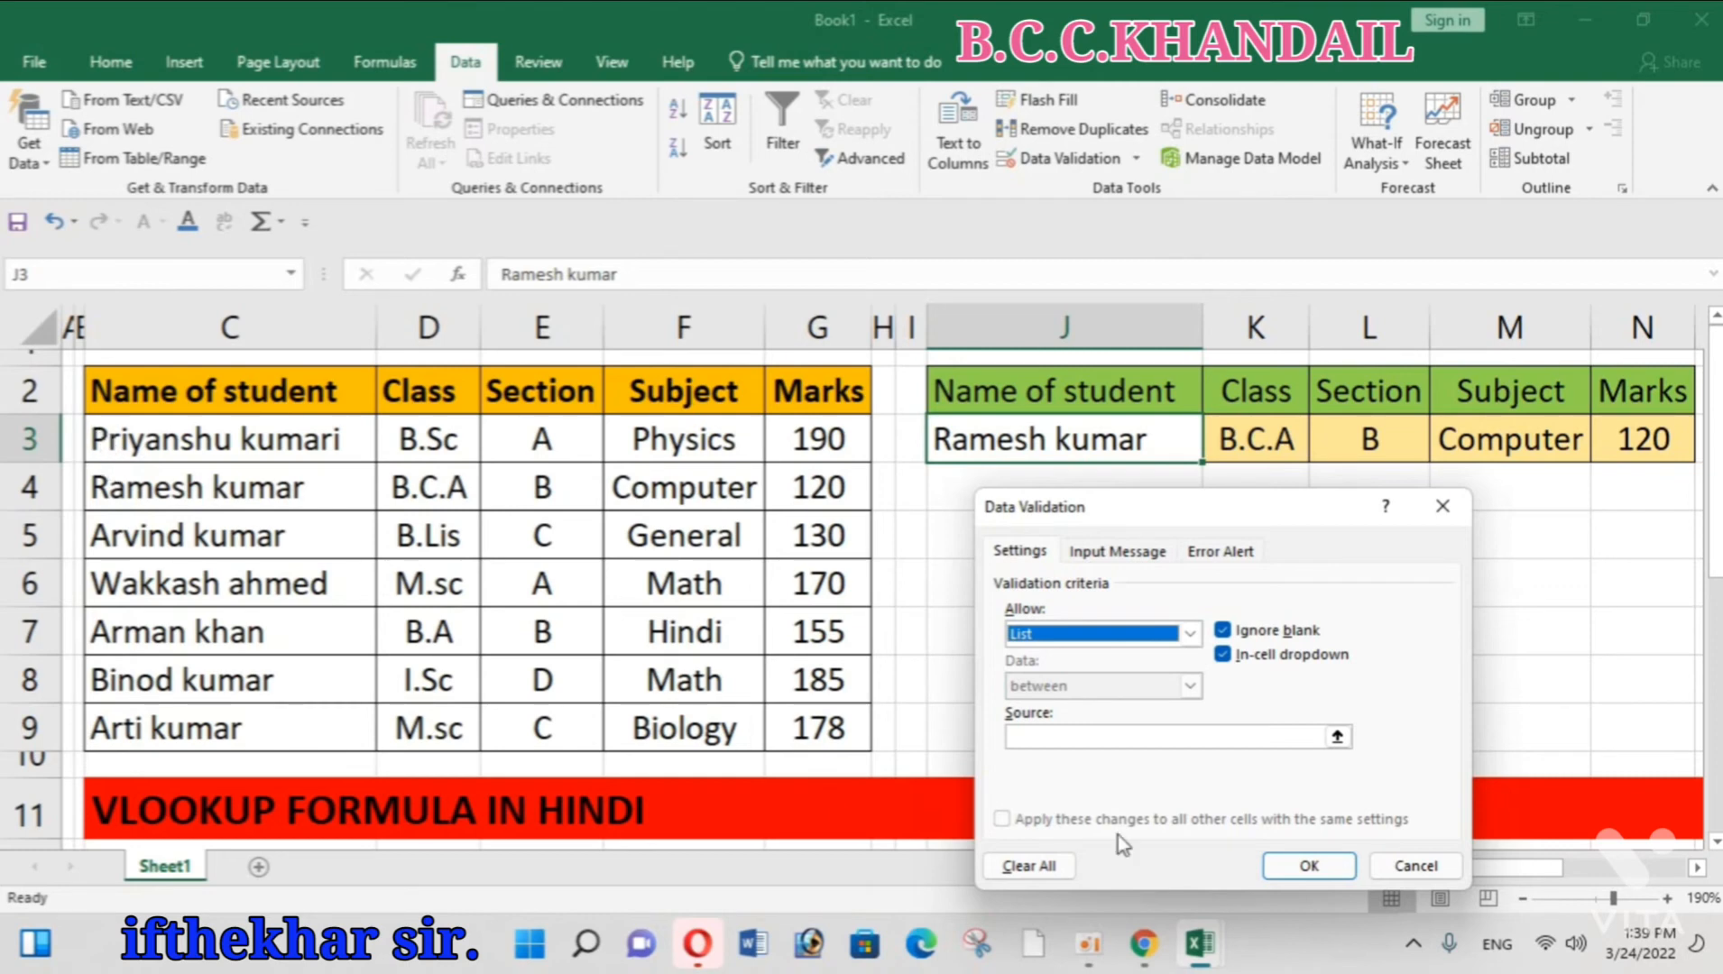
- Set the validation list's source to the student names in =$C$3:$C$9 and apply the rule
click(1072, 736)
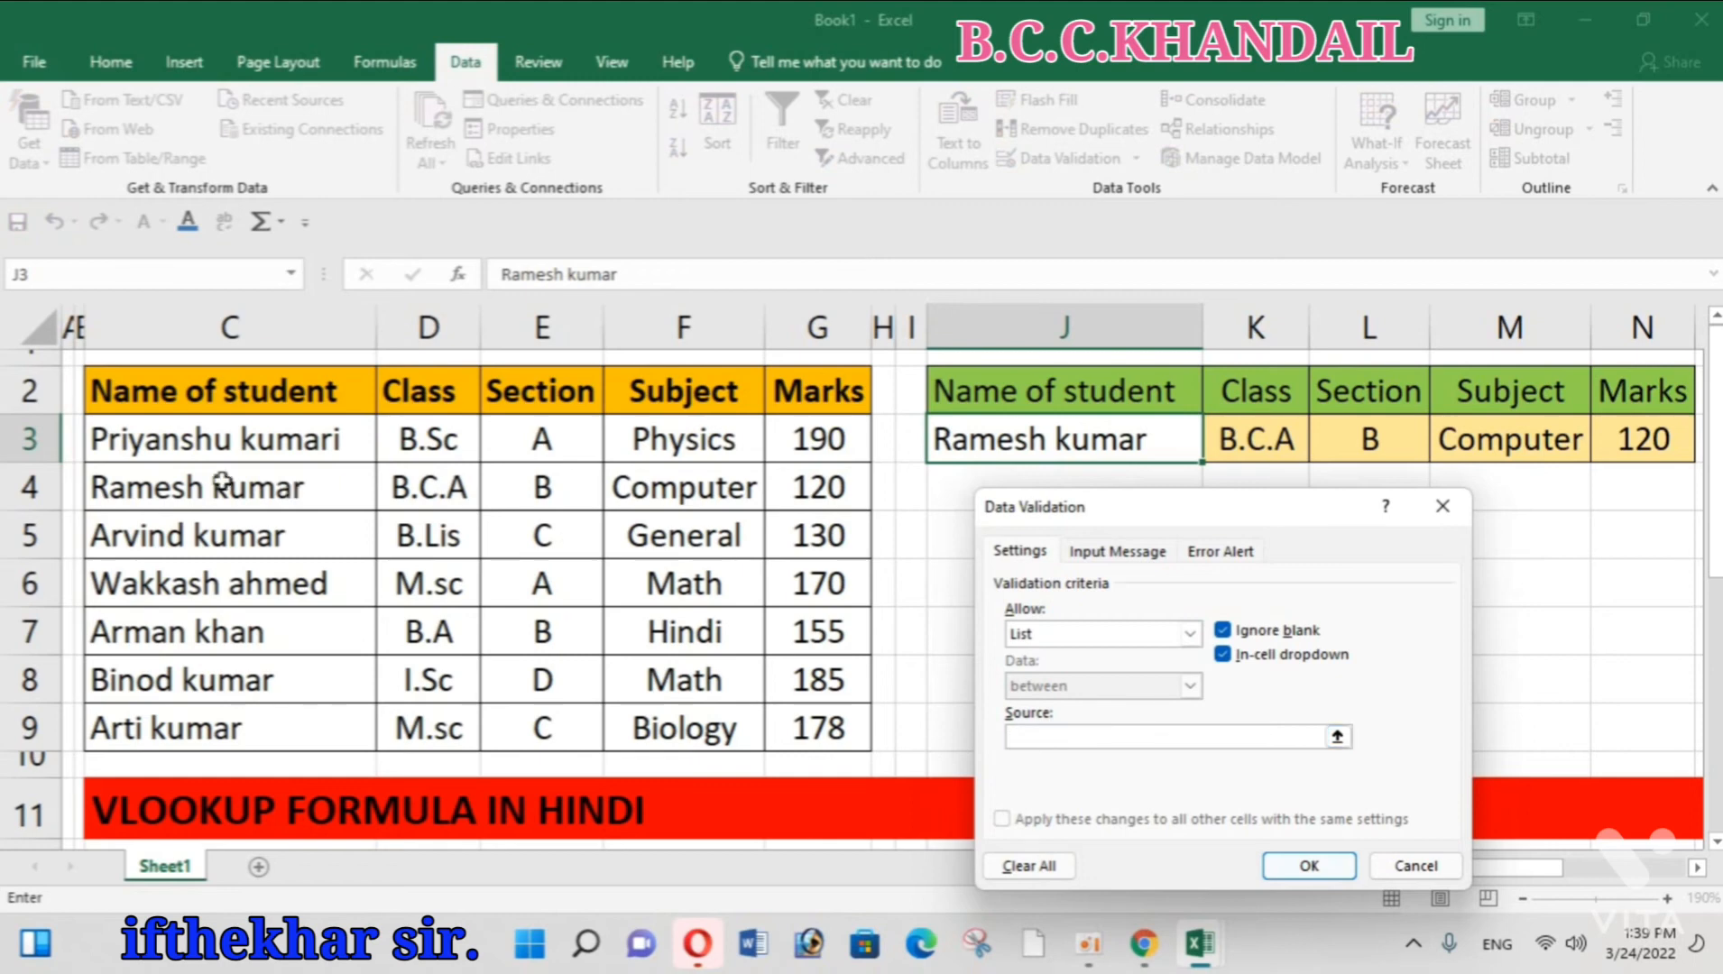
click(107, 441)
drag(107, 441, 124, 722)
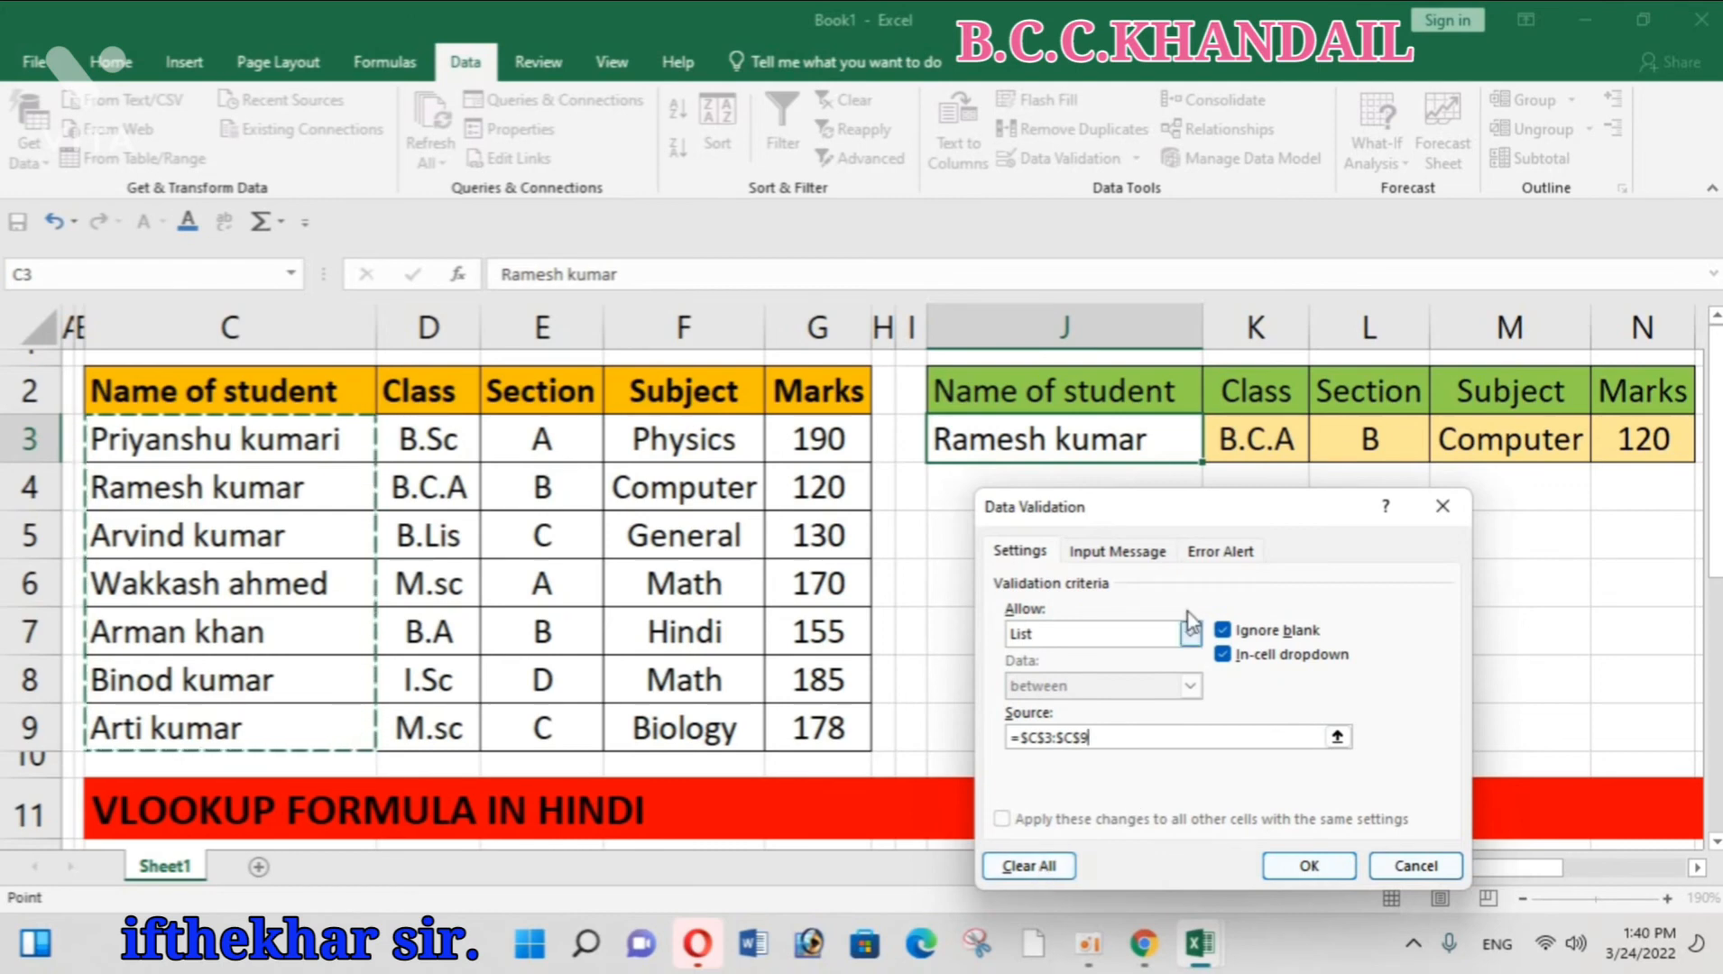
click(1339, 873)
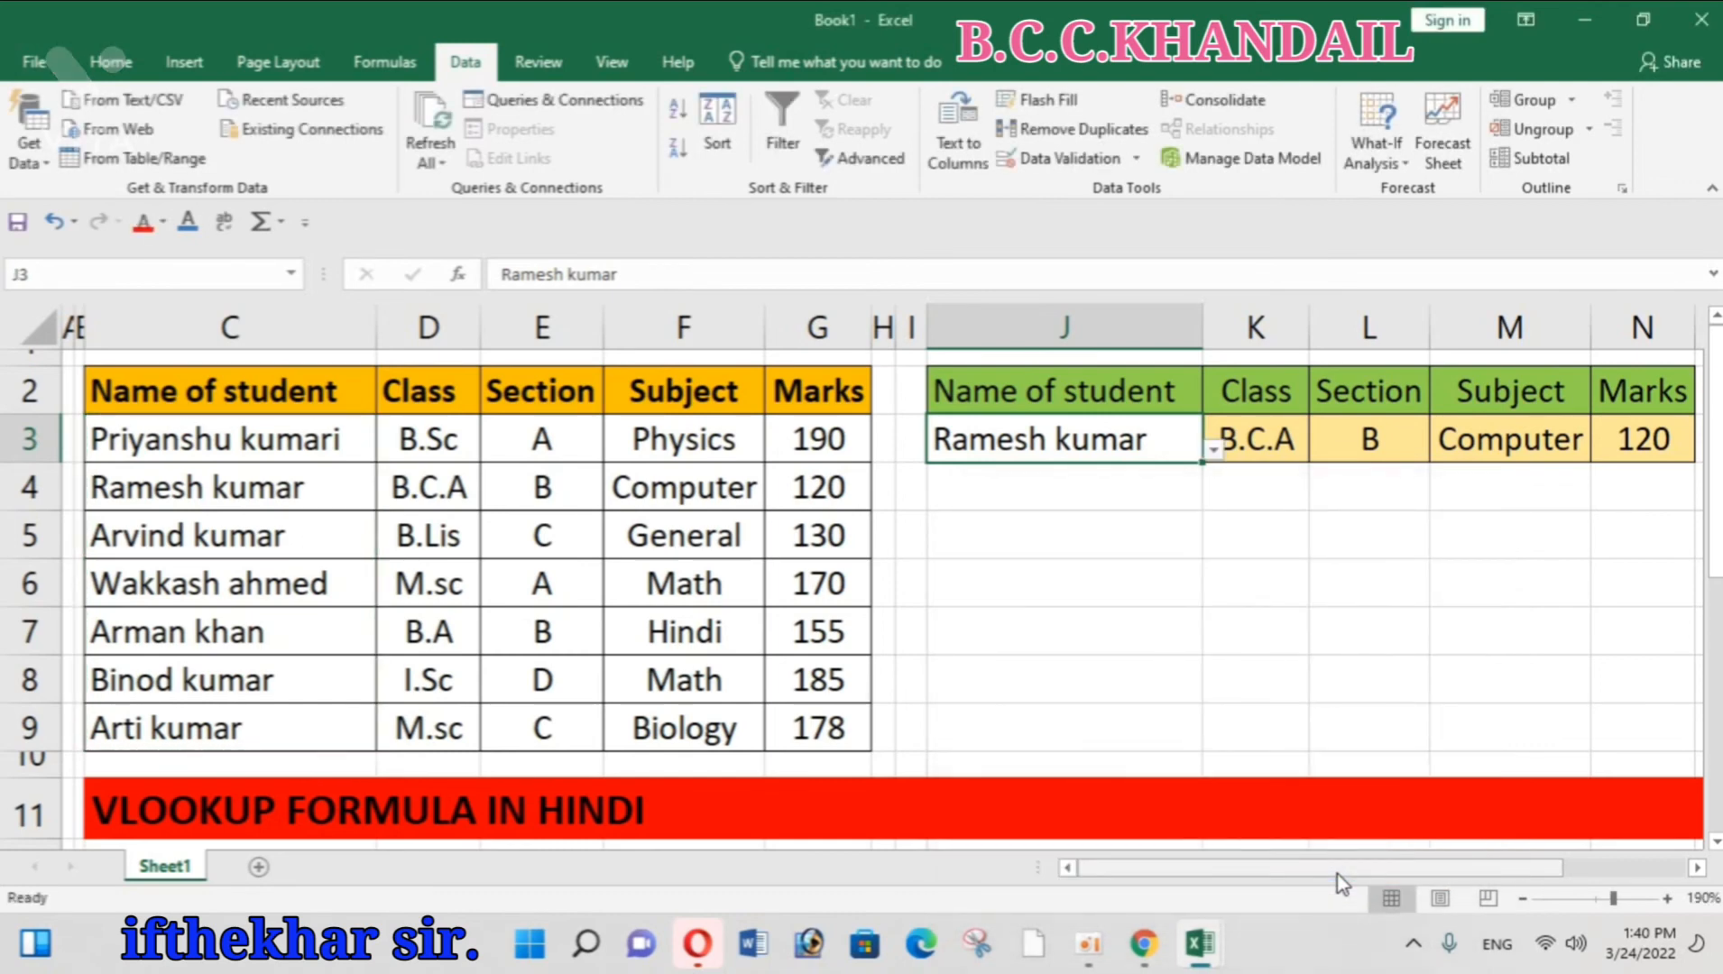
- Choose the student name from cell C8 in J3's in-cell list to test the lookup formulas
click(1213, 454)
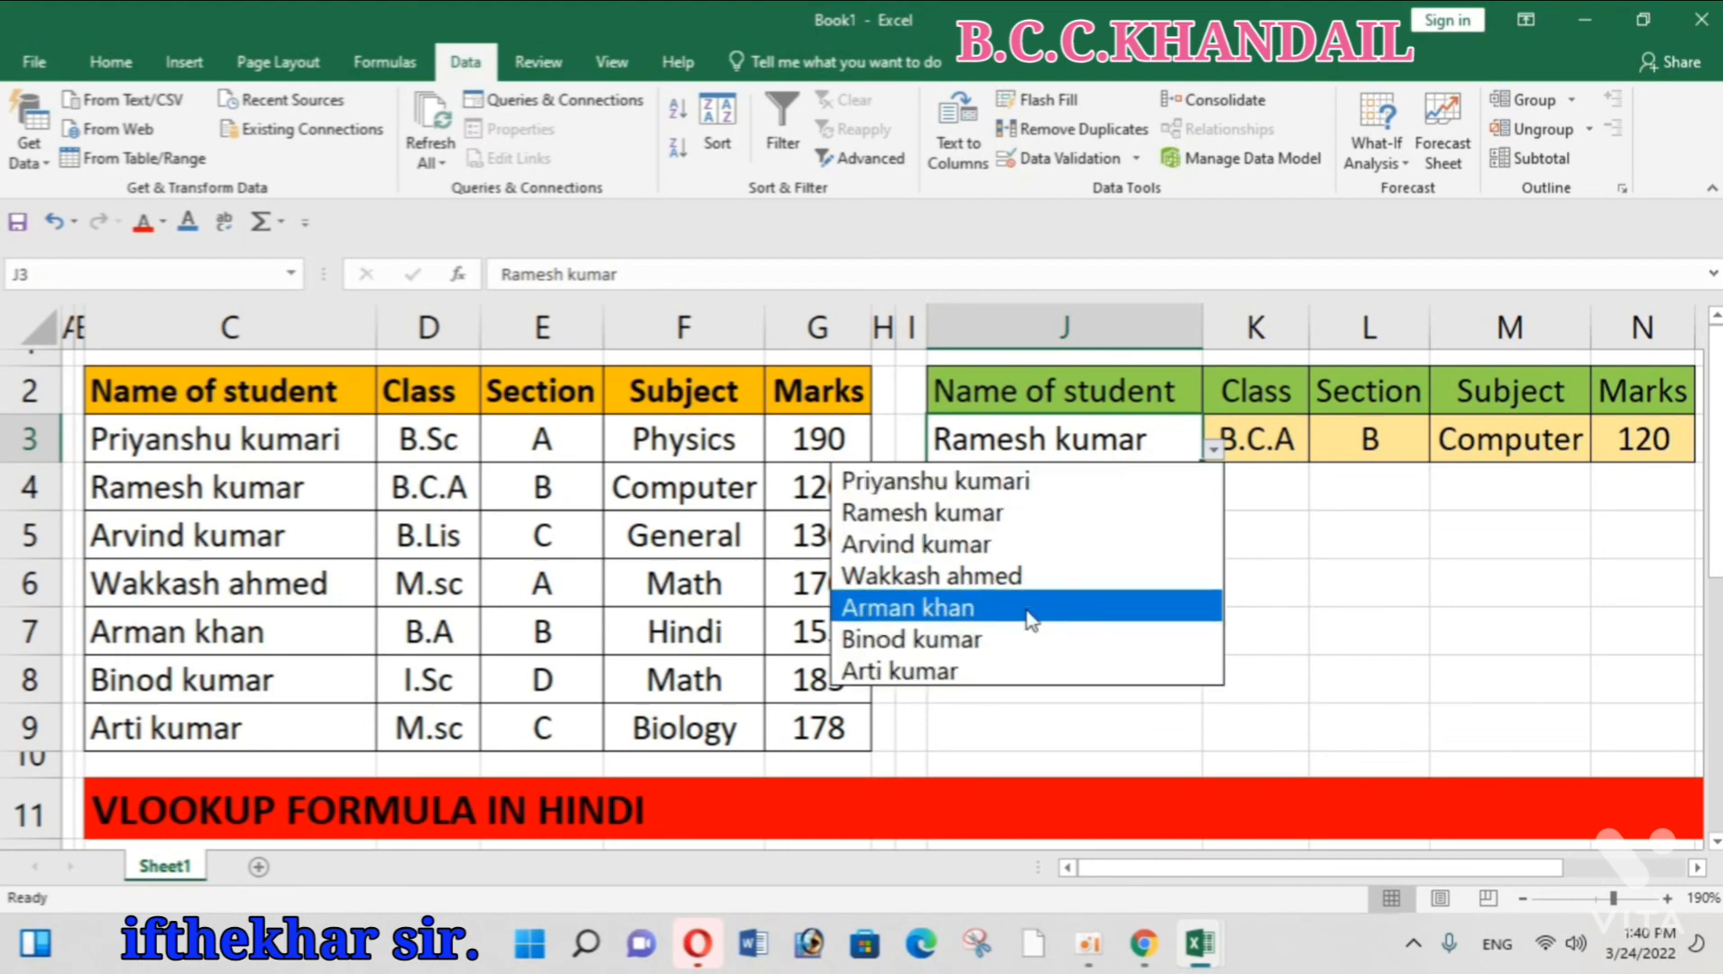
key(Escape)
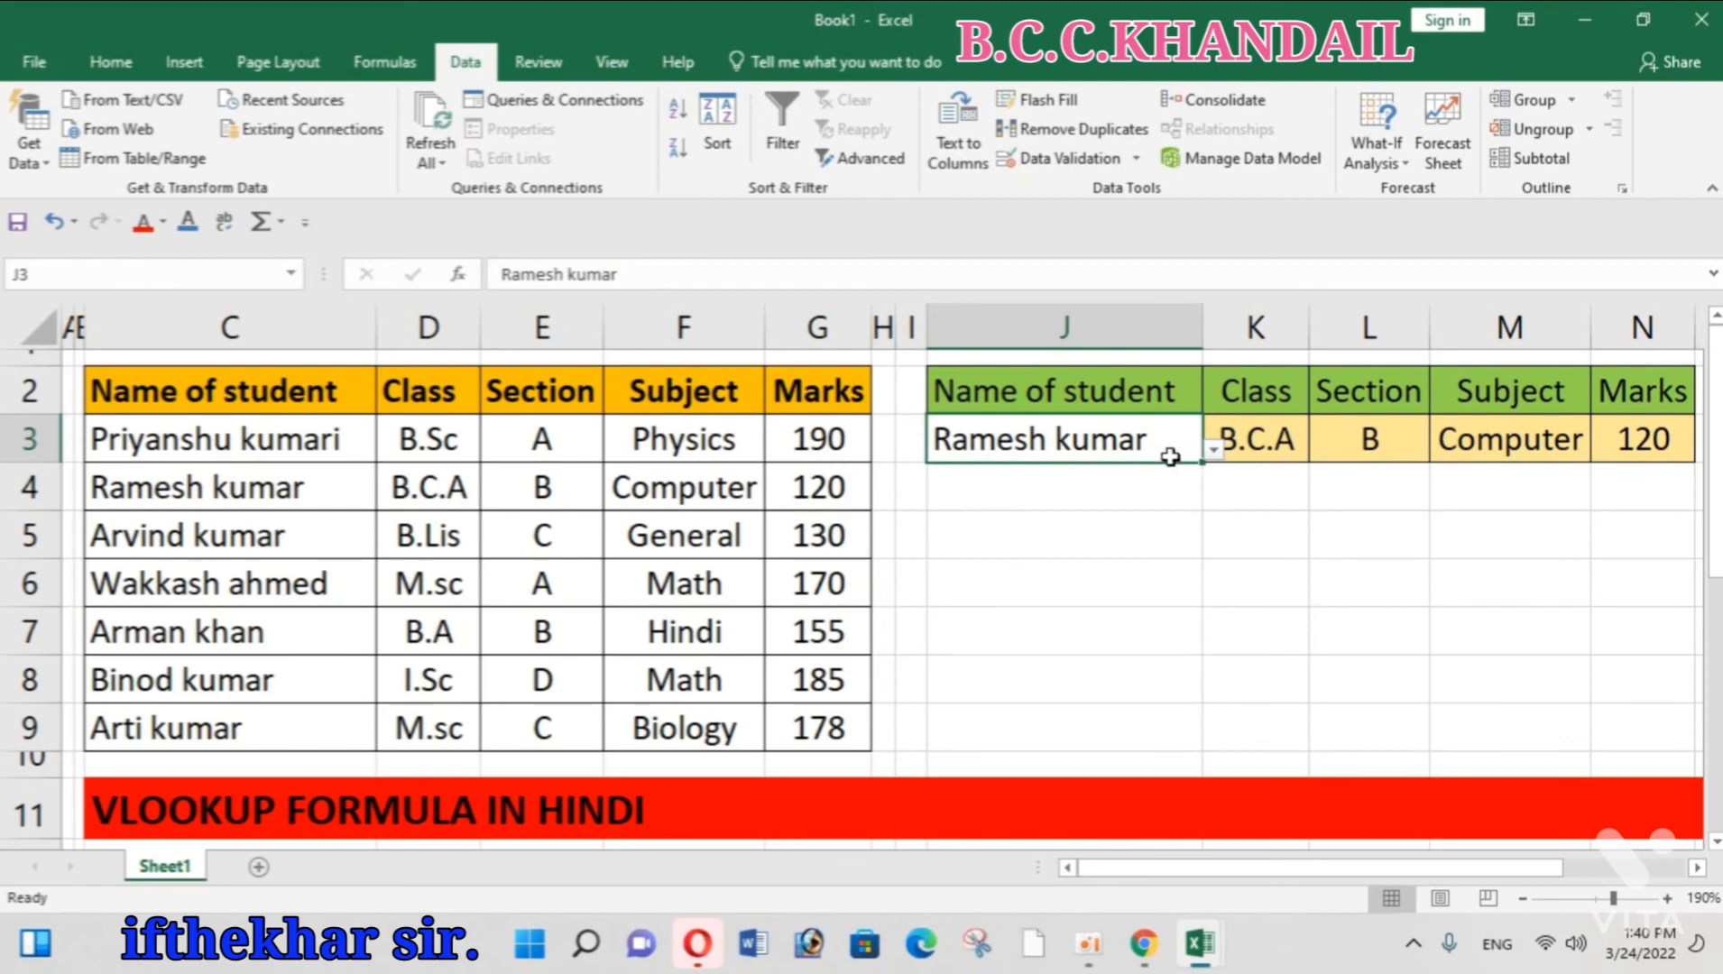
click(1216, 456)
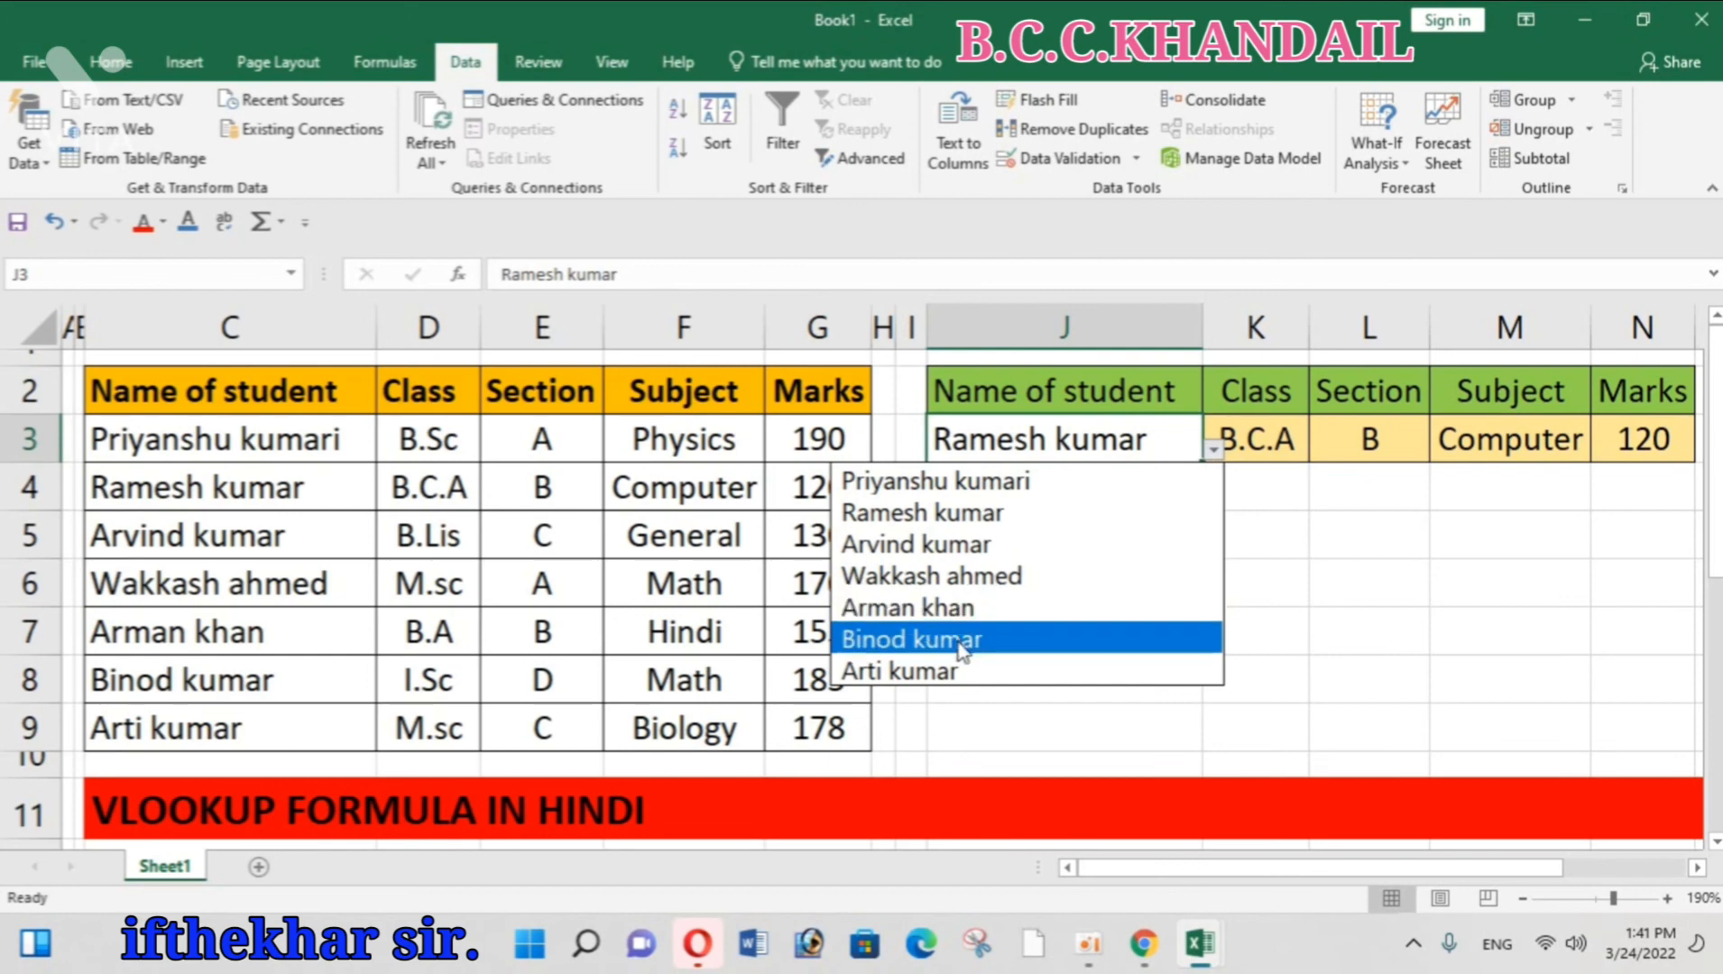
click(1007, 643)
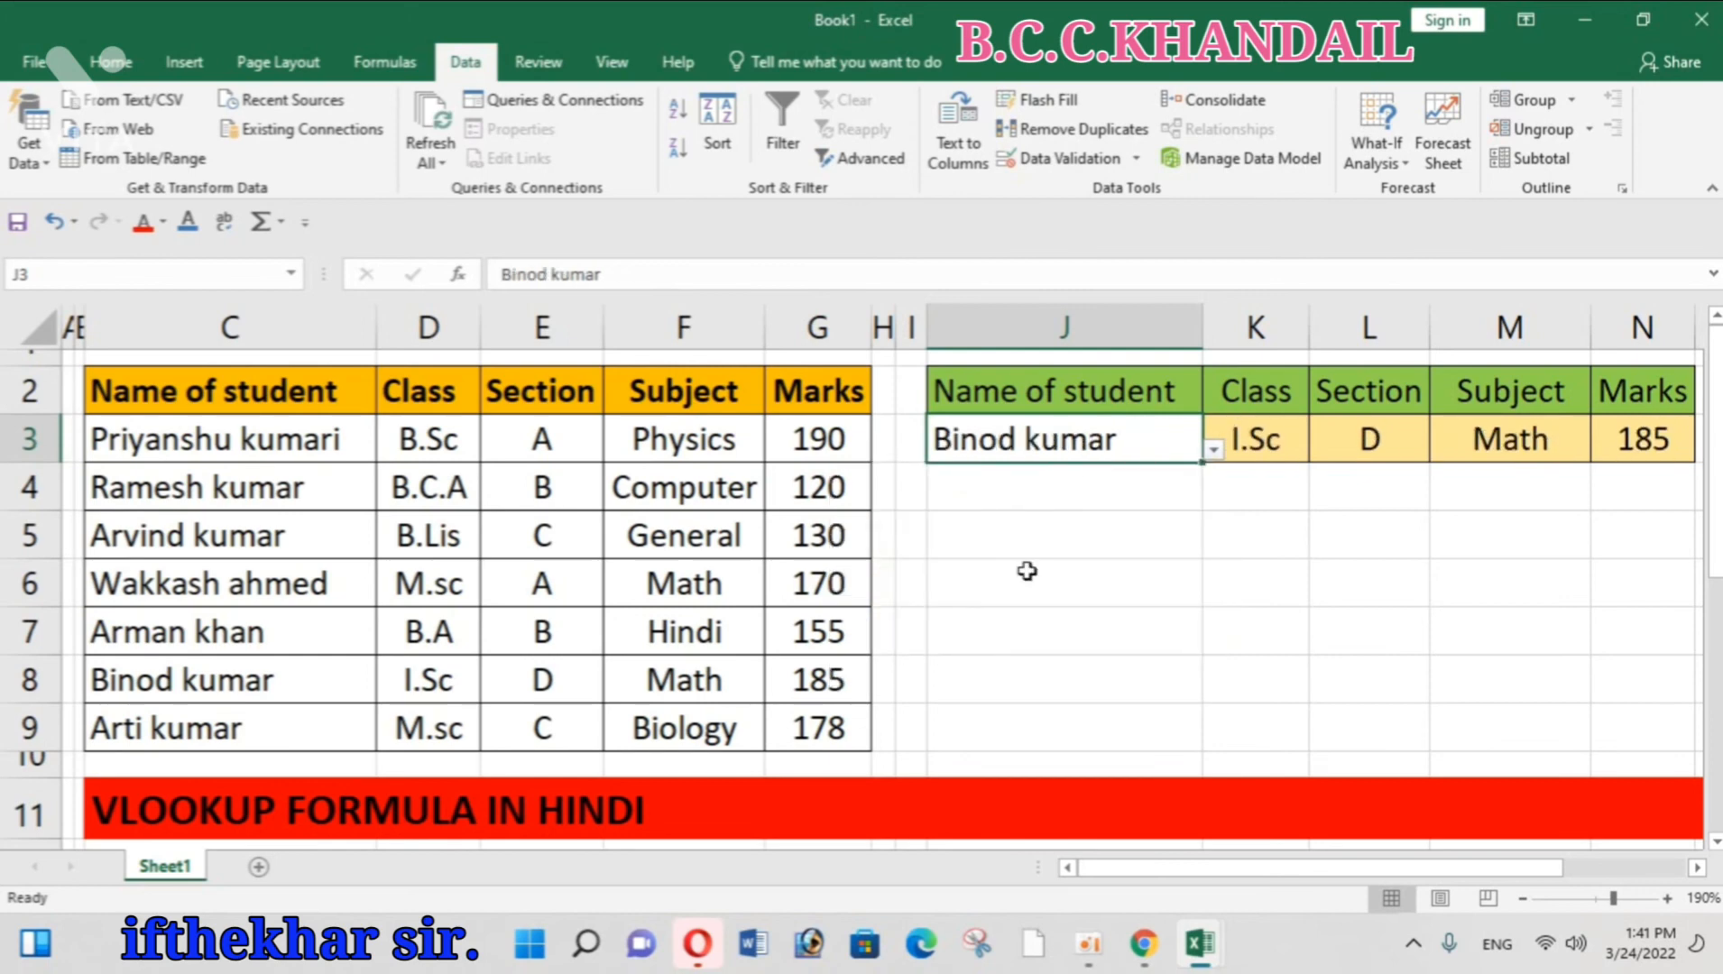